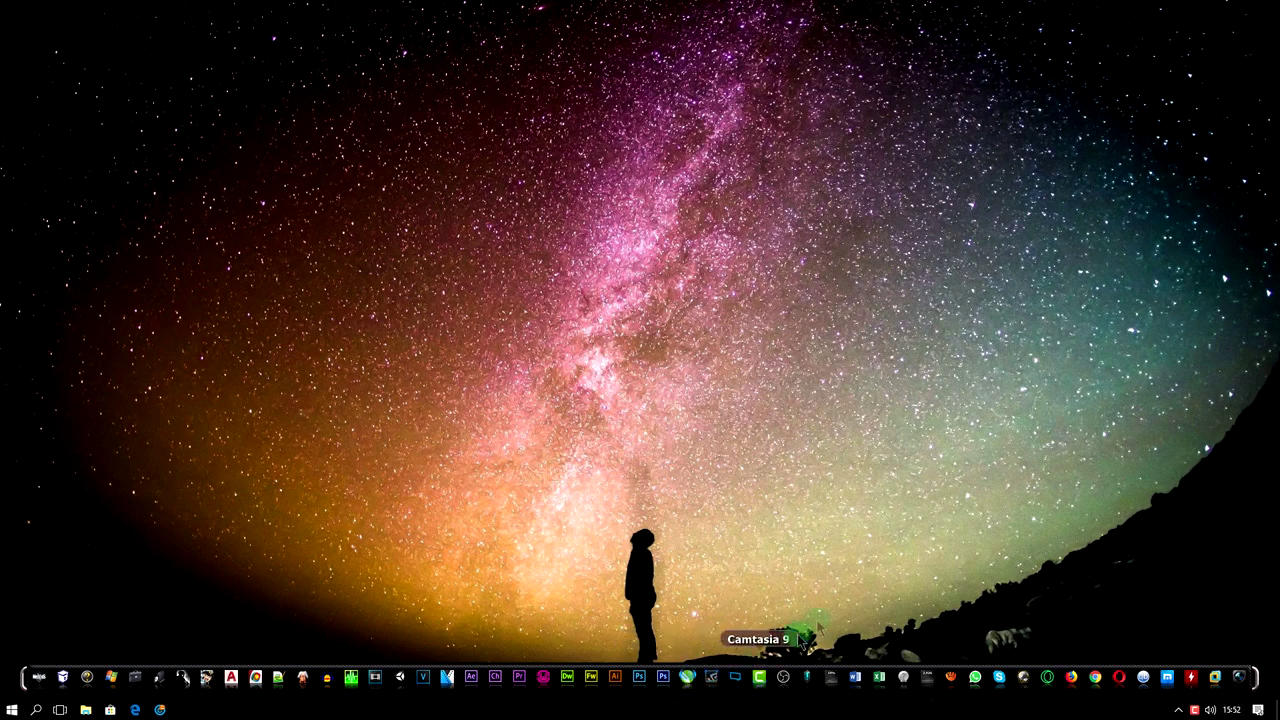
# - Launch Excel and create a new blank workbook, Pasta1
pyautogui.click(879, 676)
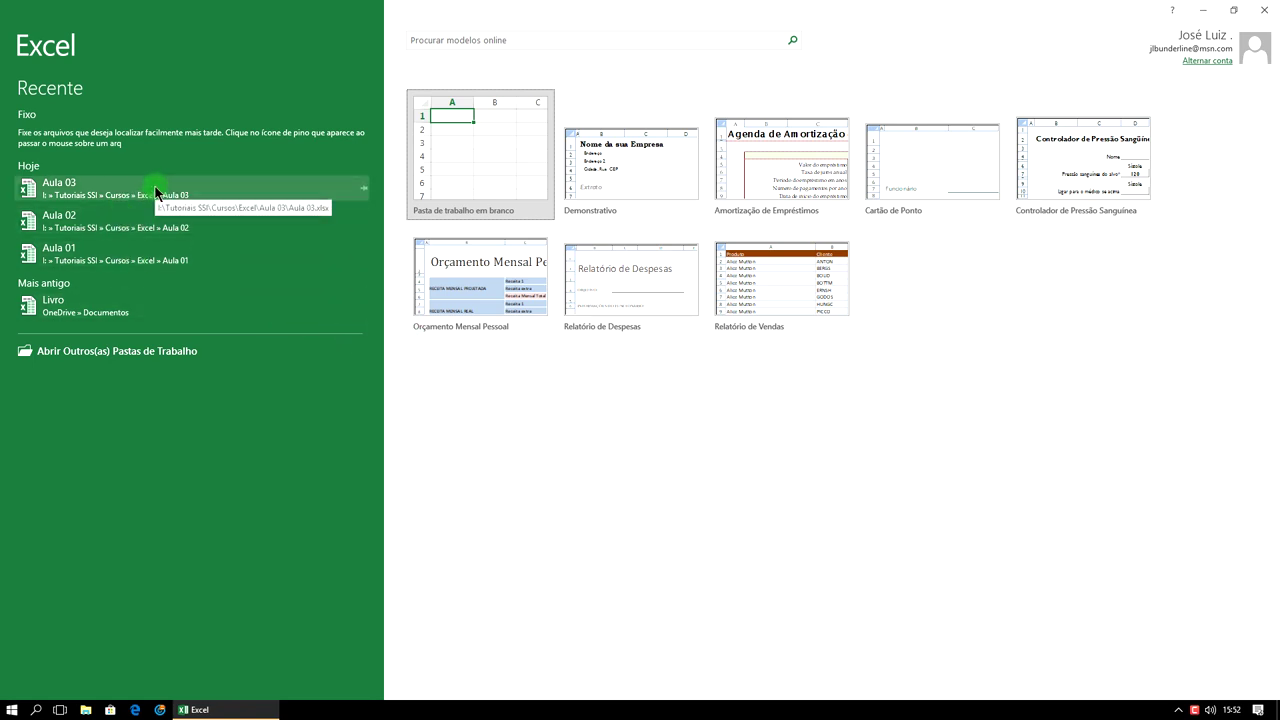
pyautogui.click(464, 140)
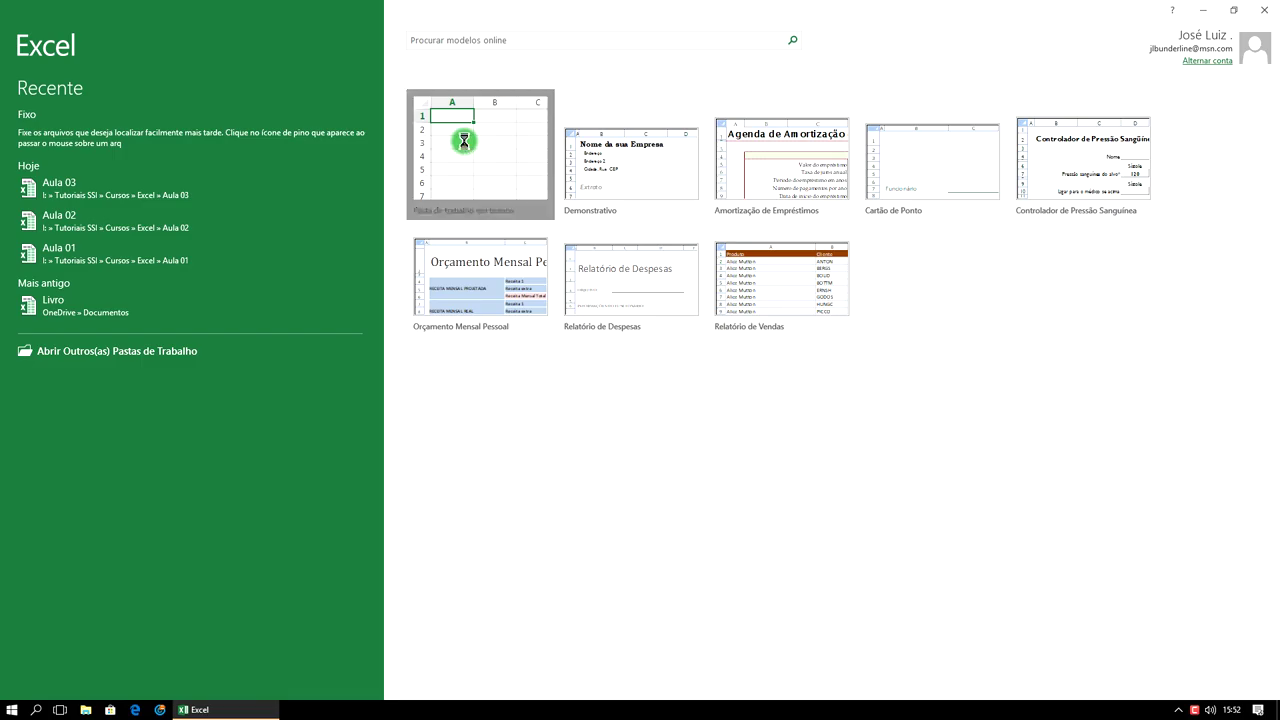
pyautogui.click(166, 196)
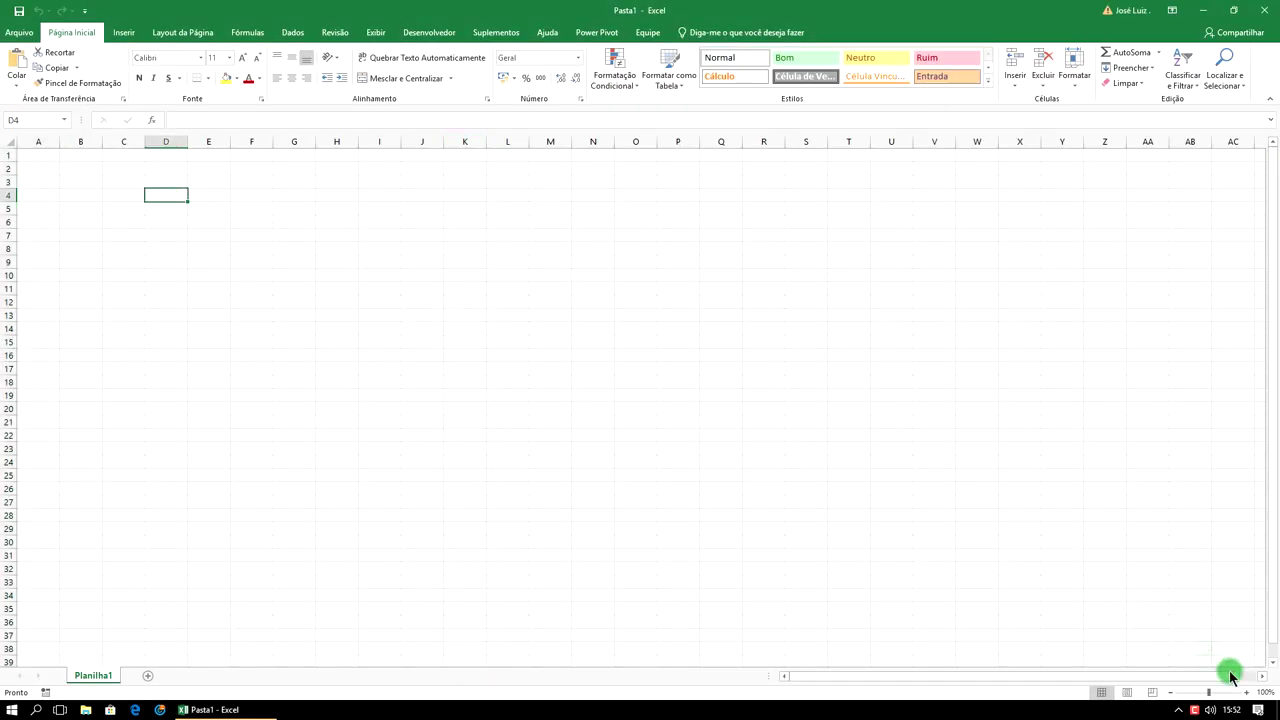
# - Zoom the sheet in to about 310% and select cell A2
pyautogui.click(1244, 692)
pyautogui.click(1244, 692)
pyautogui.click(1244, 692)
pyautogui.click(1245, 692)
pyautogui.click(1245, 692)
pyautogui.click(1245, 692)
pyautogui.click(1245, 692)
pyautogui.click(1245, 692)
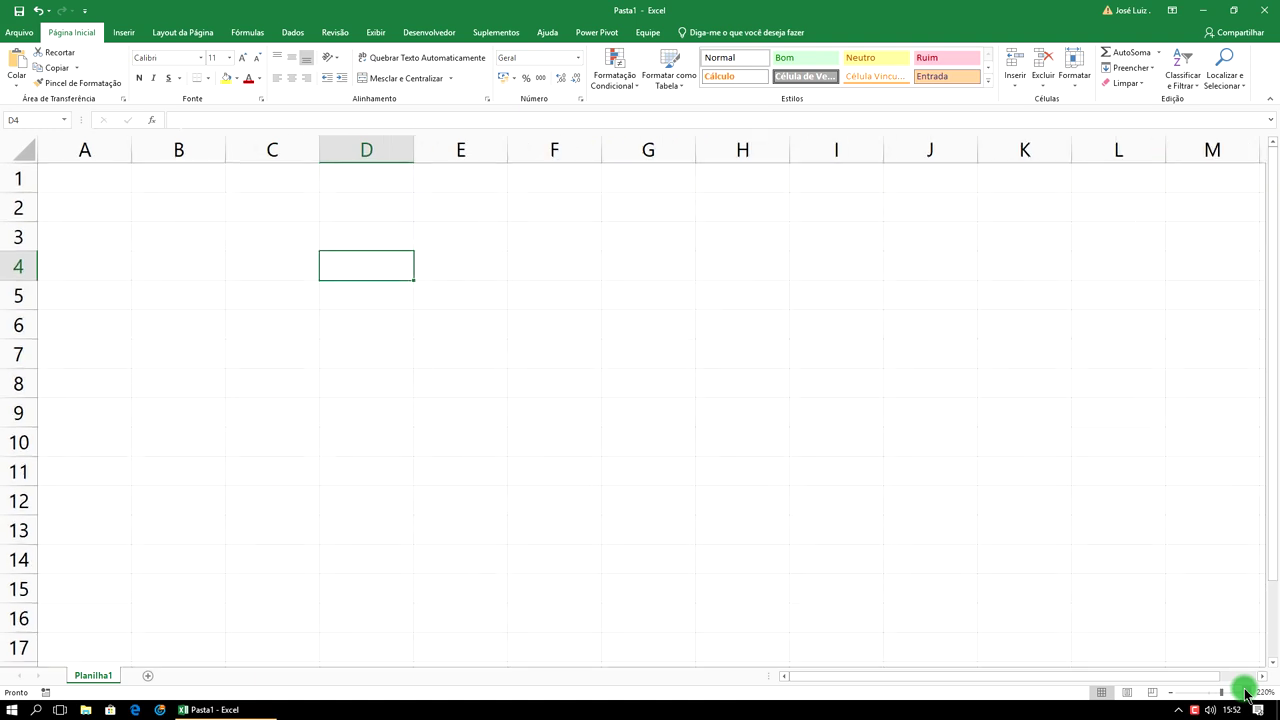
pyautogui.click(1245, 692)
pyautogui.click(1245, 692)
pyautogui.click(1245, 692)
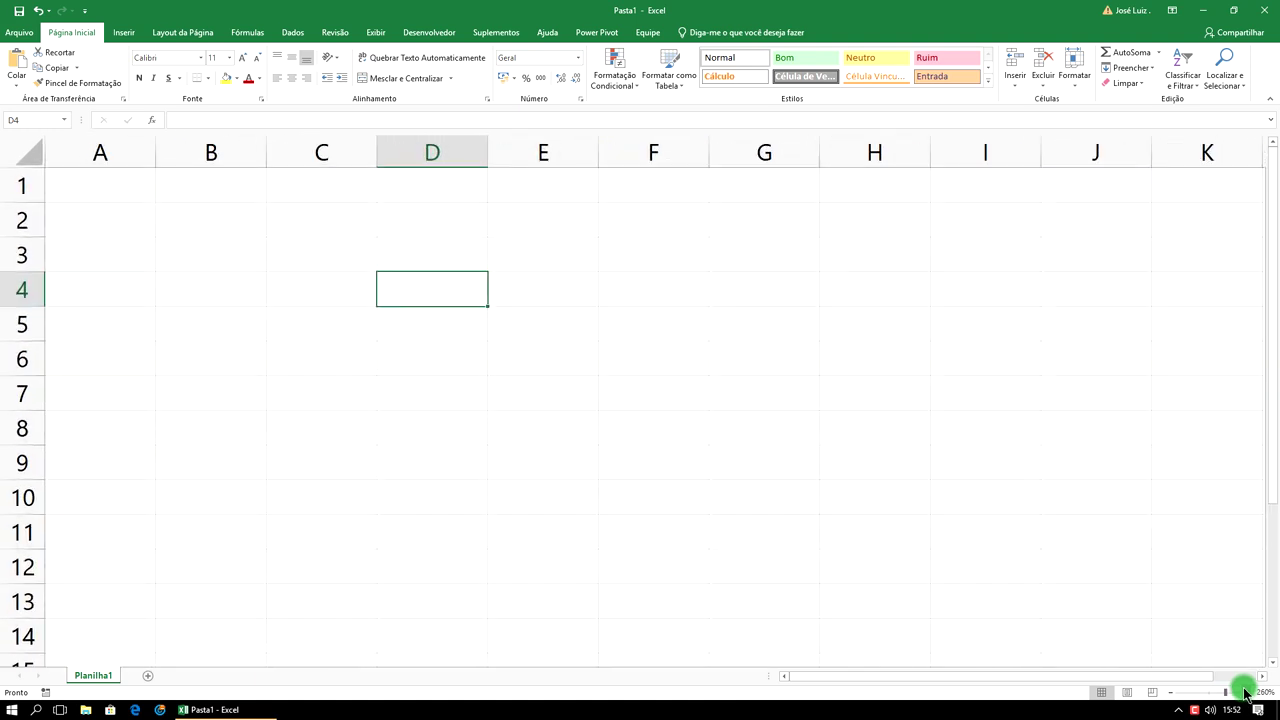
pyautogui.click(1245, 692)
pyautogui.click(1245, 692)
pyautogui.click(1245, 692)
pyautogui.click(1245, 692)
pyautogui.click(1245, 692)
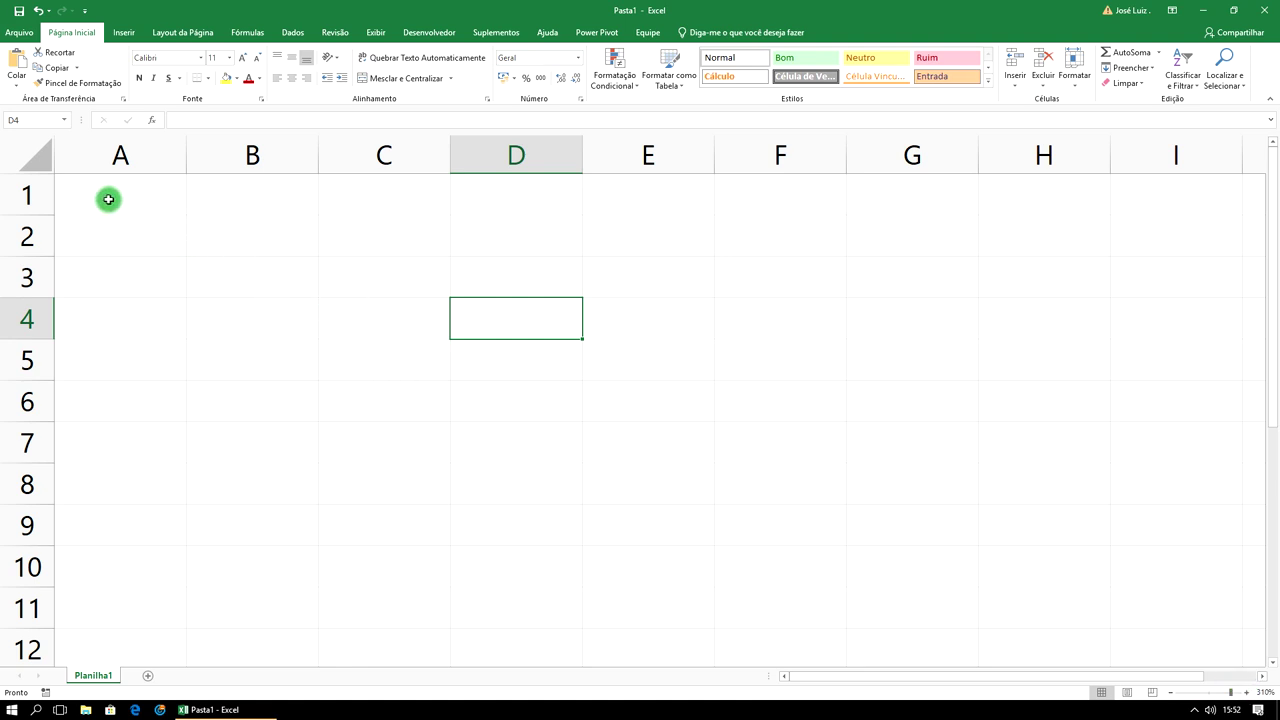
pyautogui.click(97, 235)
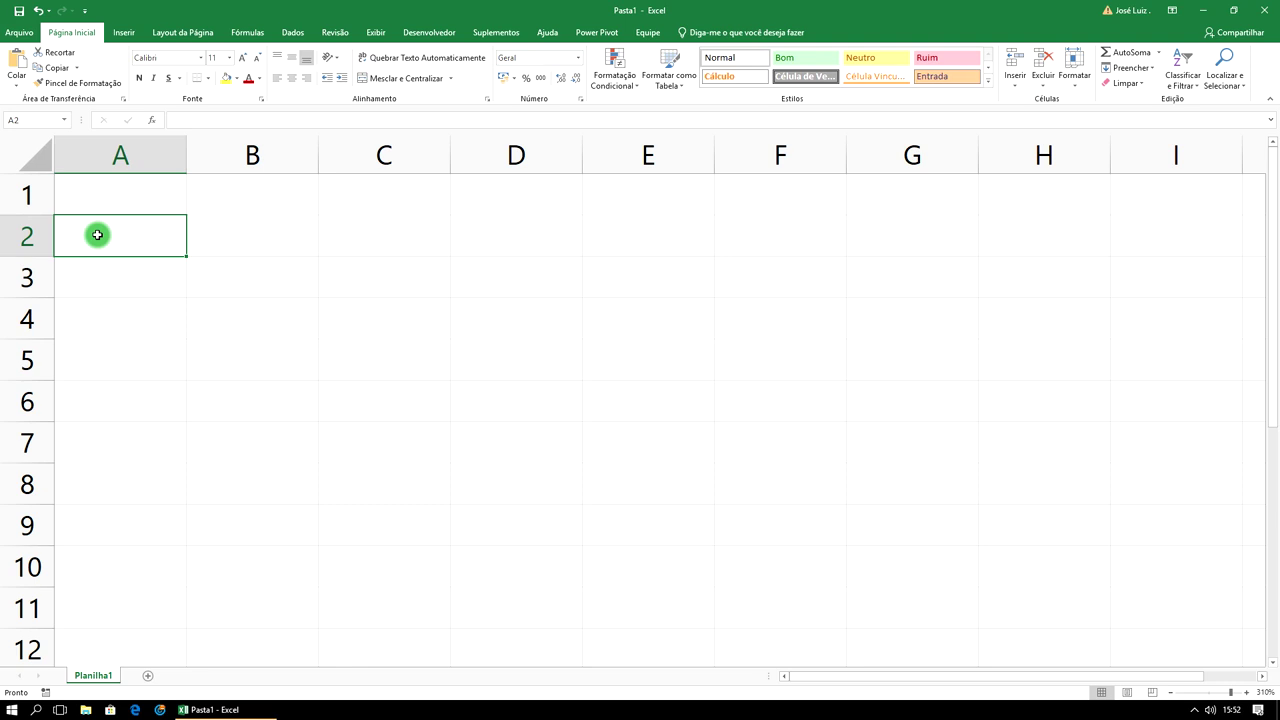
# - Enter Operação in A2 and Valor 1 in B2, filling across to Valor 3 in D2
pyautogui.write('Operação')
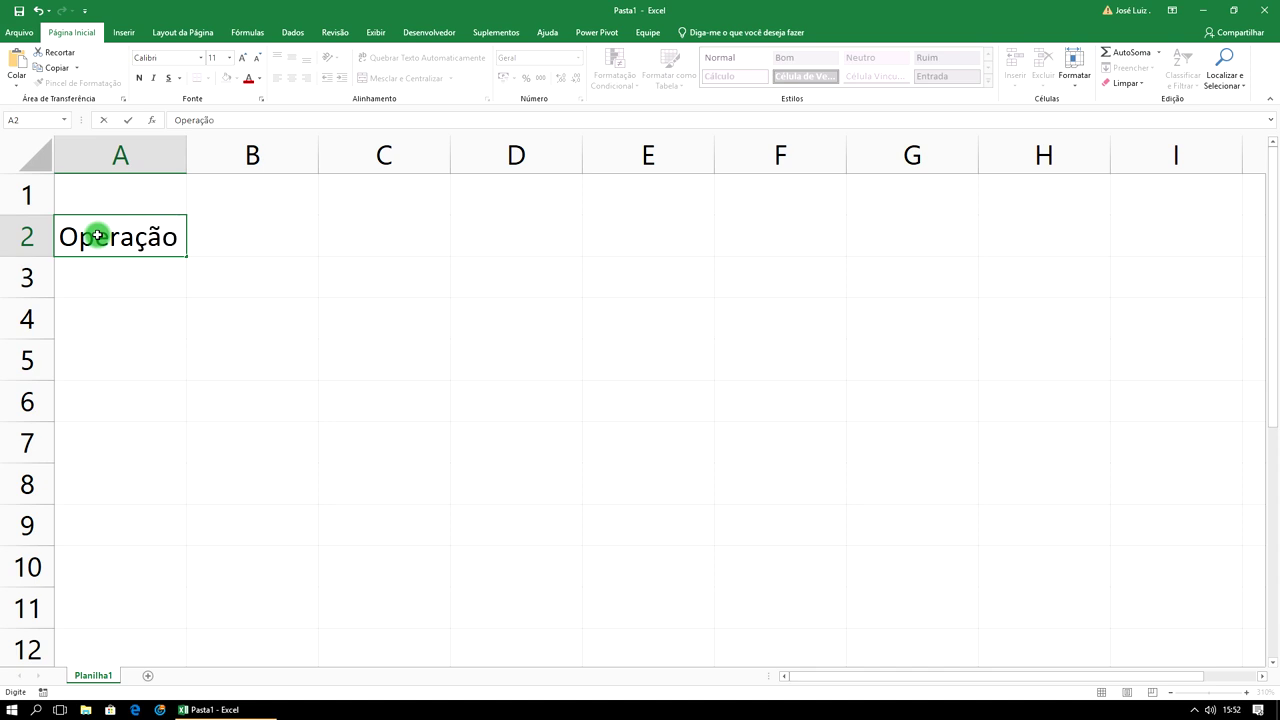
pyautogui.click(256, 233)
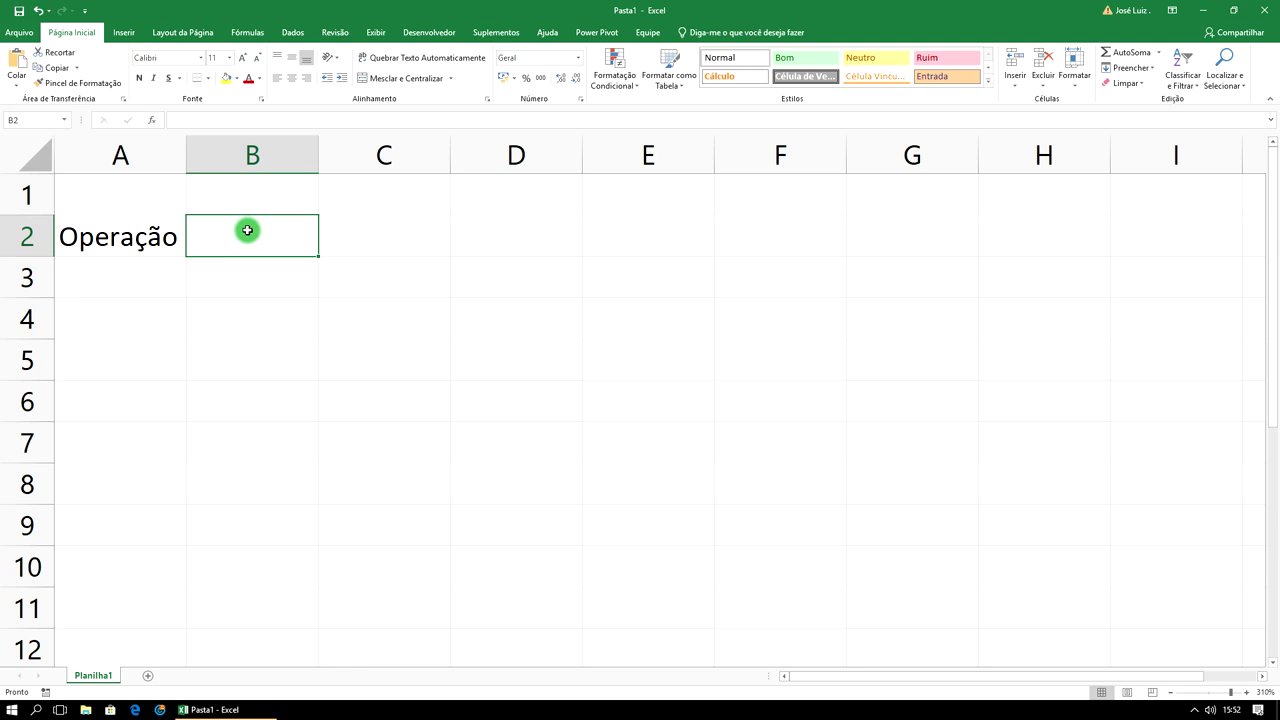
pyautogui.write('Valor 1')
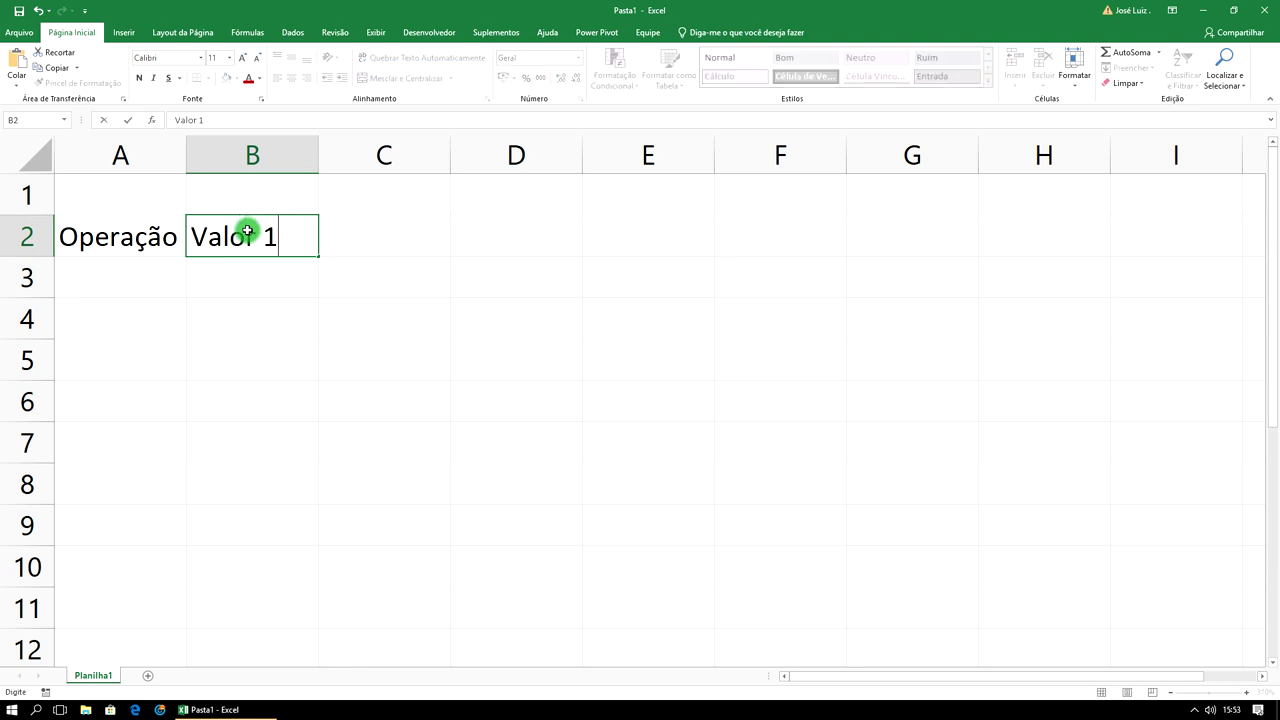
pyautogui.click(318, 257)
pyautogui.moveTo(318, 257); pyautogui.dragTo(507, 258)
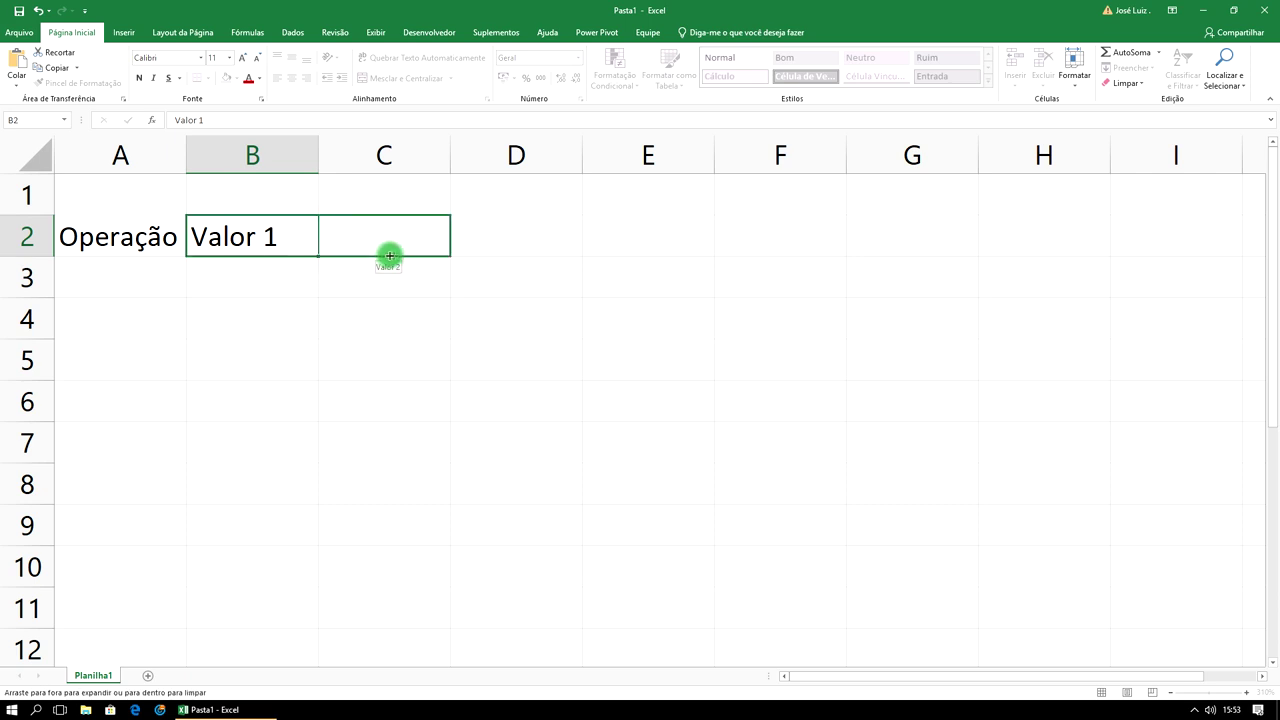
pyautogui.moveTo(507, 258); pyautogui.dragTo(520, 252)
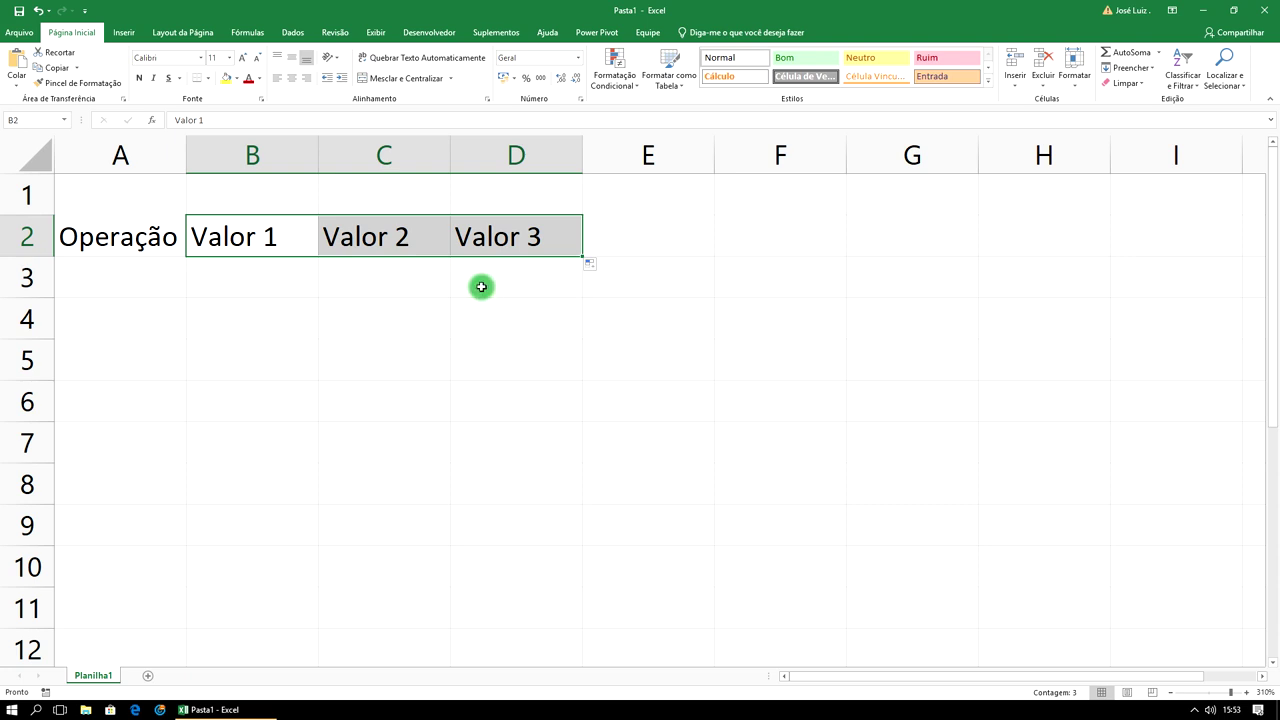
# - Enter the header Resultado in E2, correcting the misspelling
pyautogui.click(610, 235)
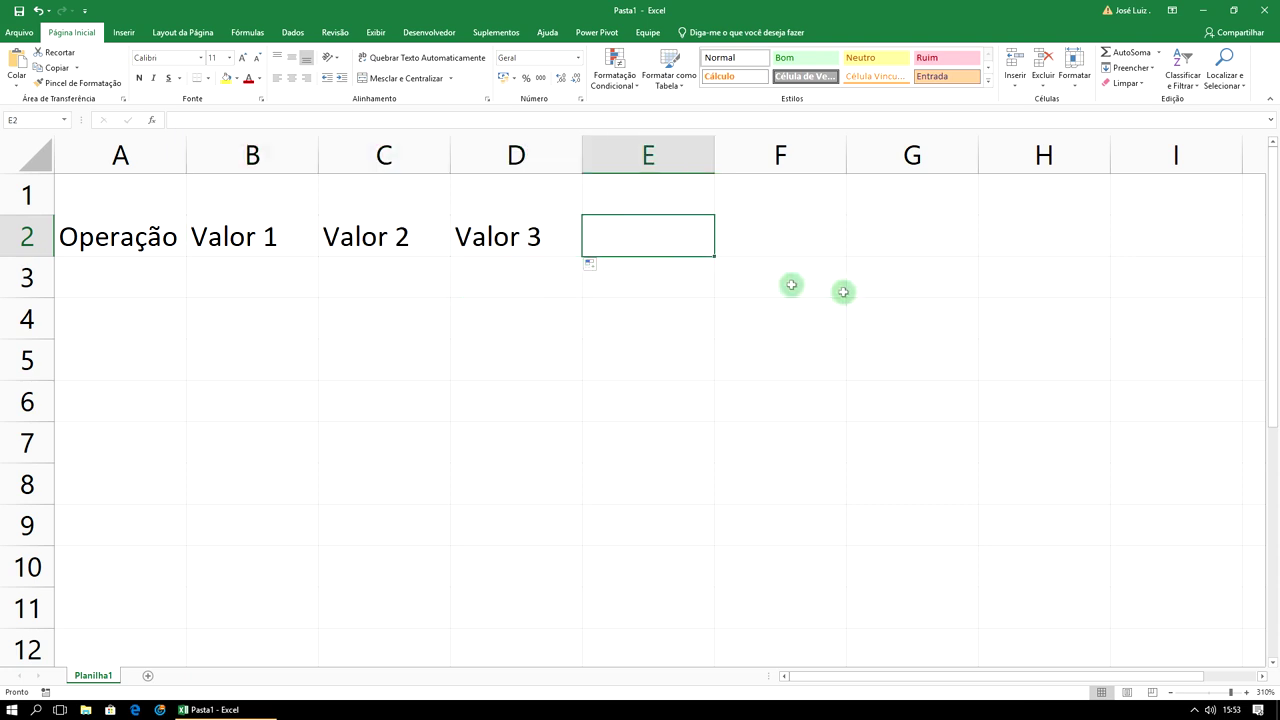
pyautogui.write('Resulatado')
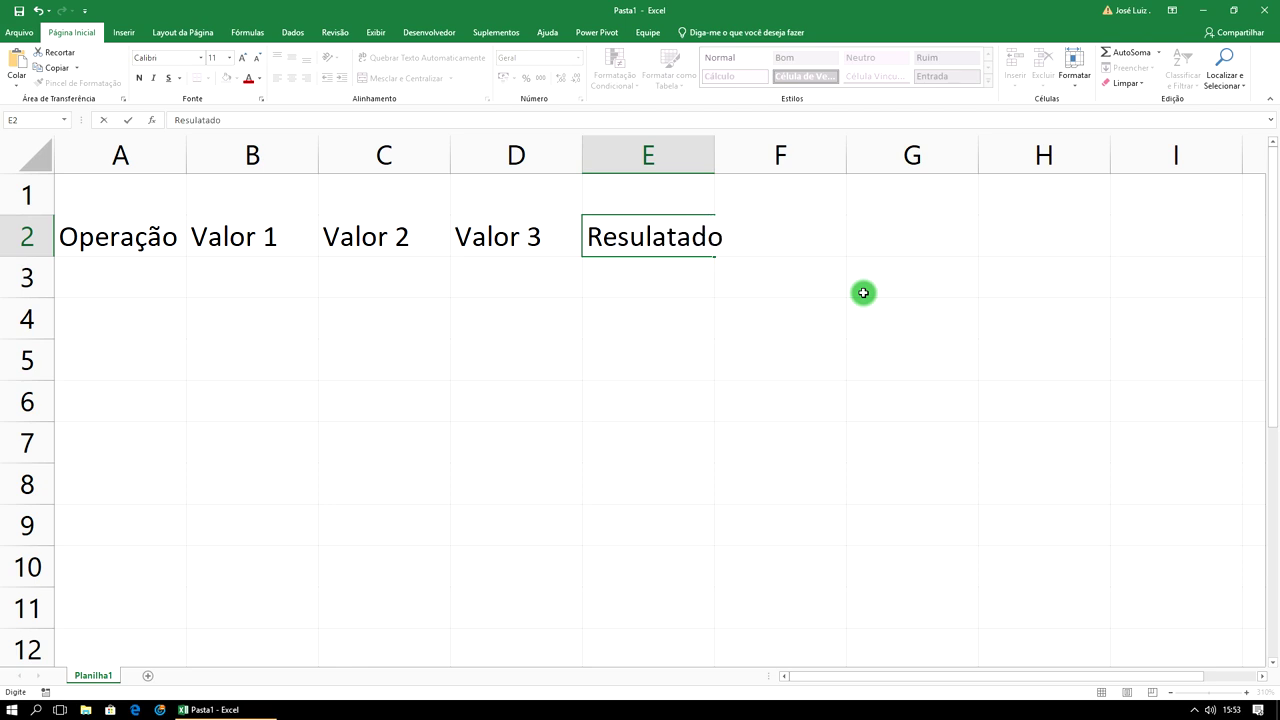
pyautogui.press('BackSpace')
pyautogui.press('BackSpace')
pyautogui.press('BackSpace')
pyautogui.press('BackSpace')
pyautogui.press('BackSpace')
pyautogui.press('BackSpace')
pyautogui.press('BackSpace')
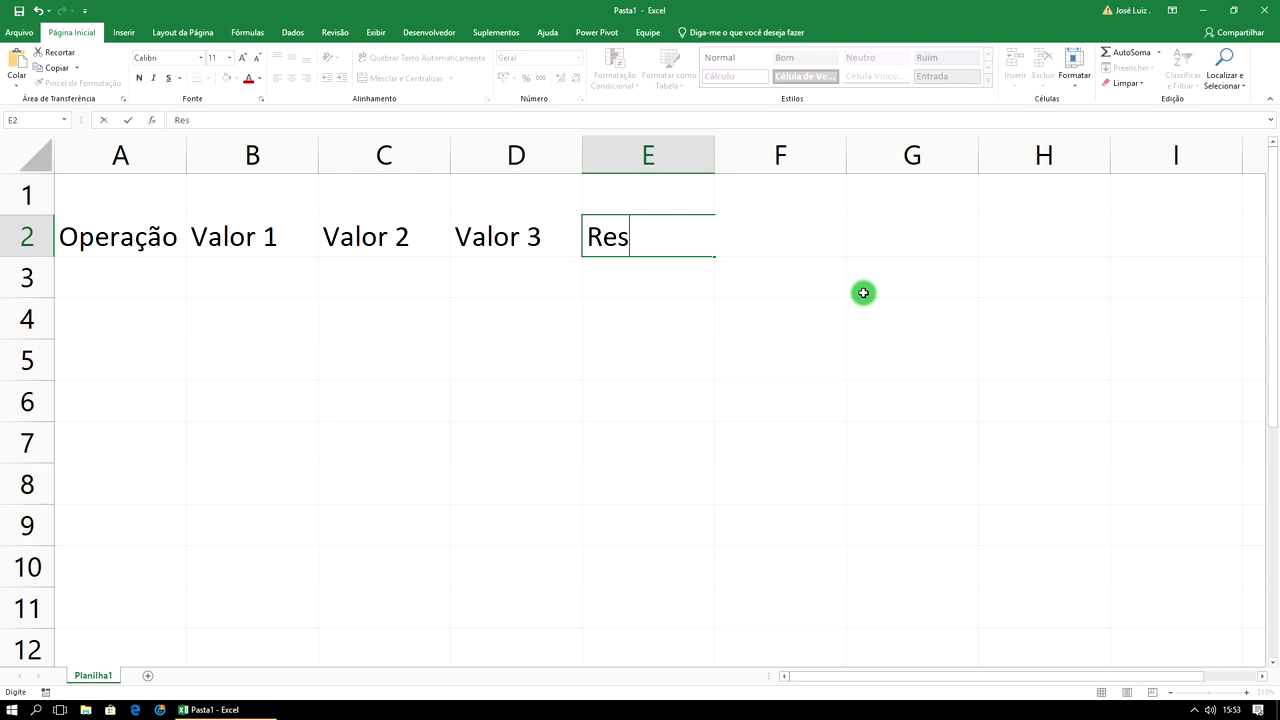
pyautogui.write('ultado')
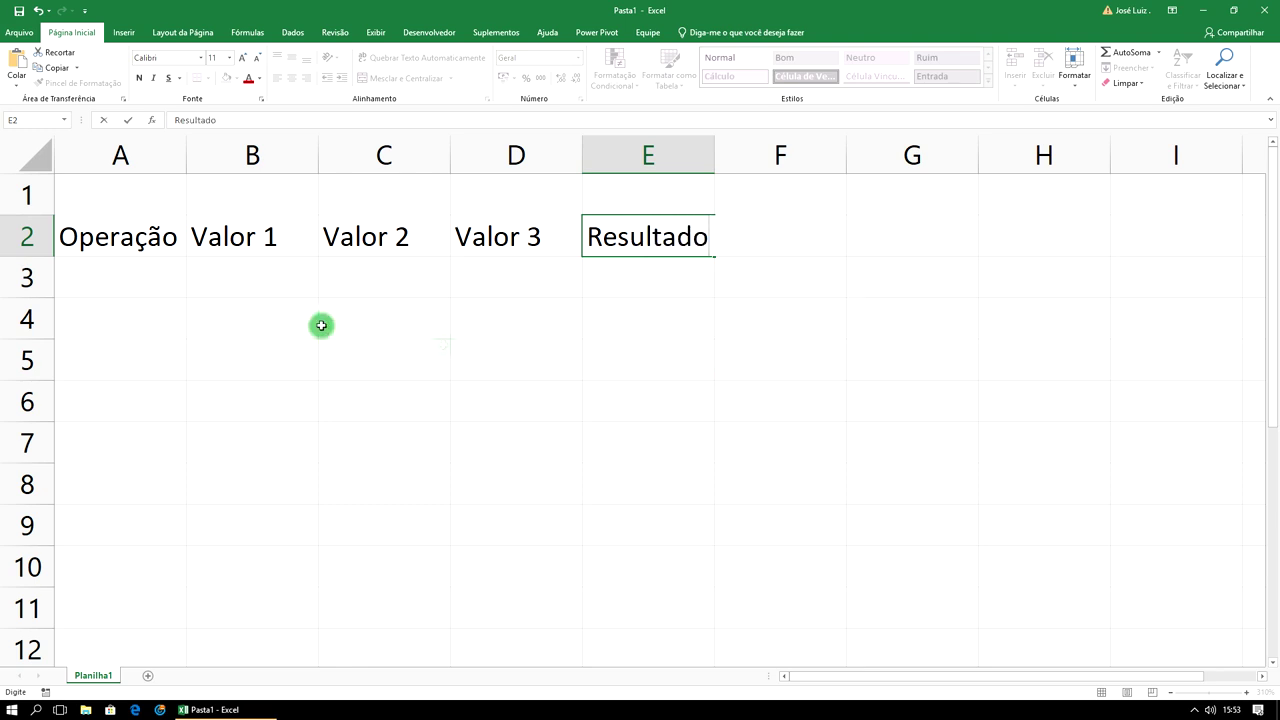
pyautogui.click(146, 269)
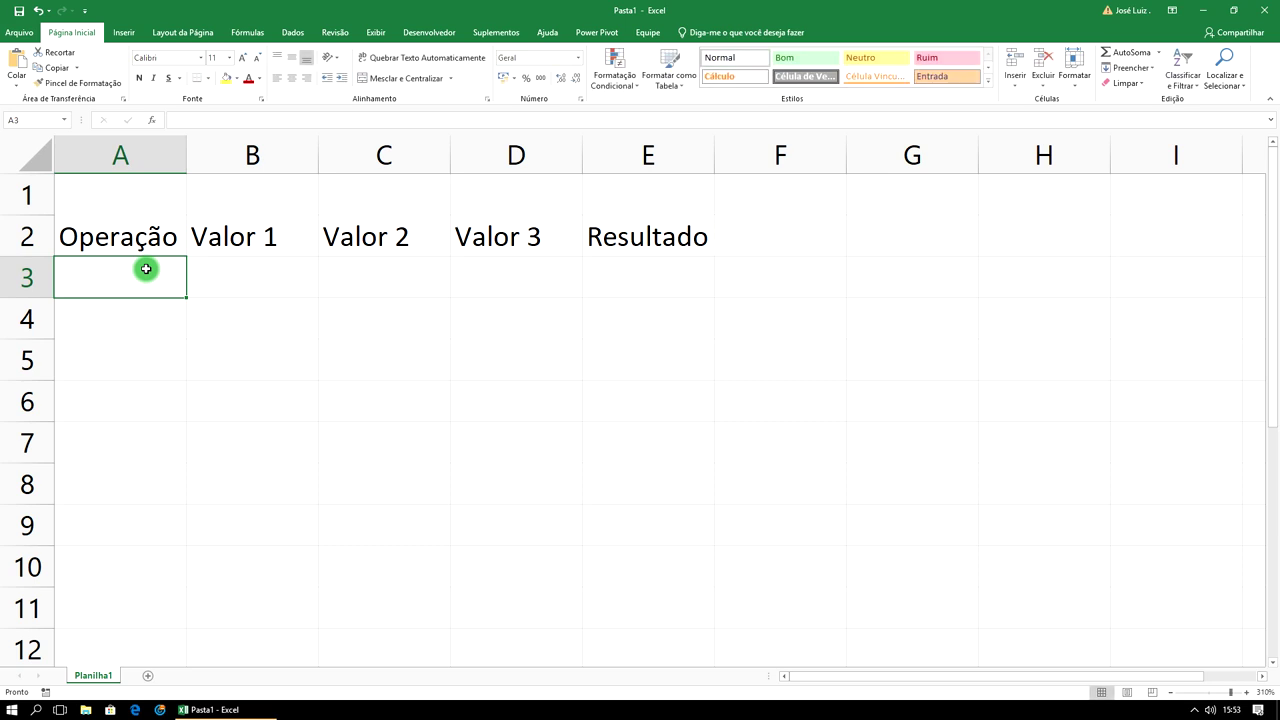
# - Enter Adição, Subtração, Multiplicação and Divisão in A3:A6 and AutoFit column A
pyautogui.write('A')
pyautogui.write('dição')
pyautogui.press('Return')
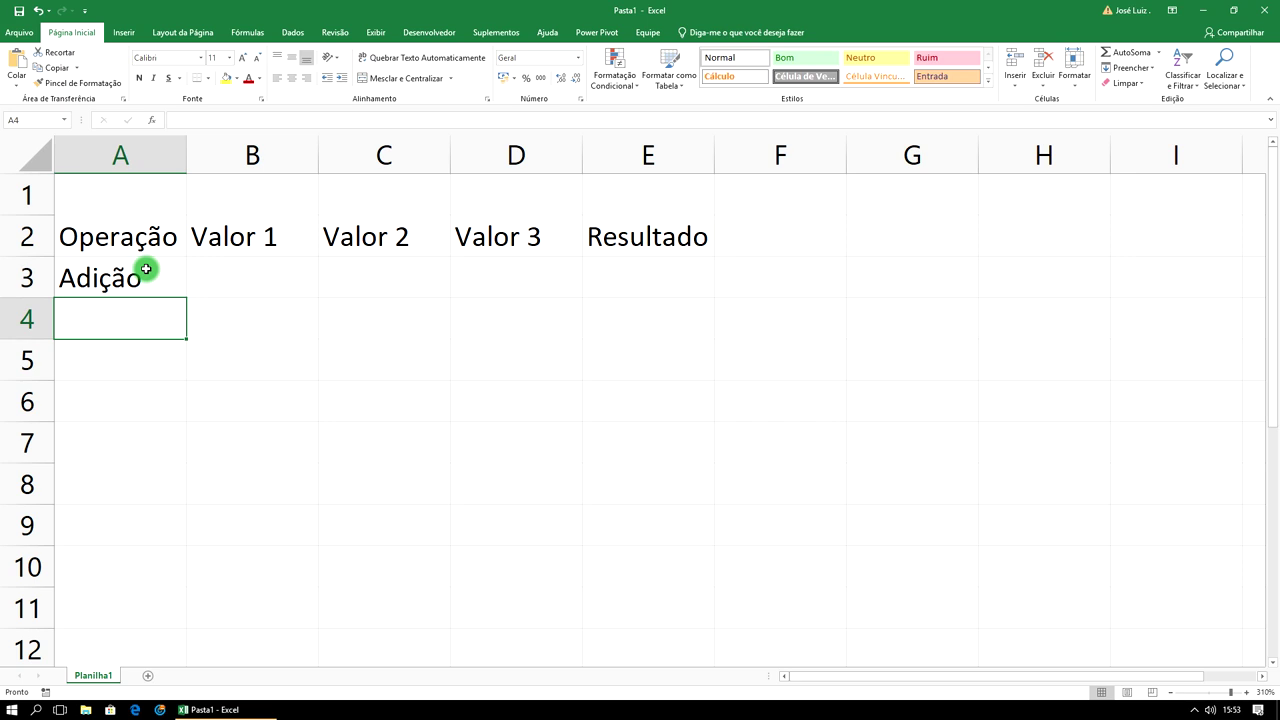
pyautogui.write('Subtração')
pyautogui.press('Return')
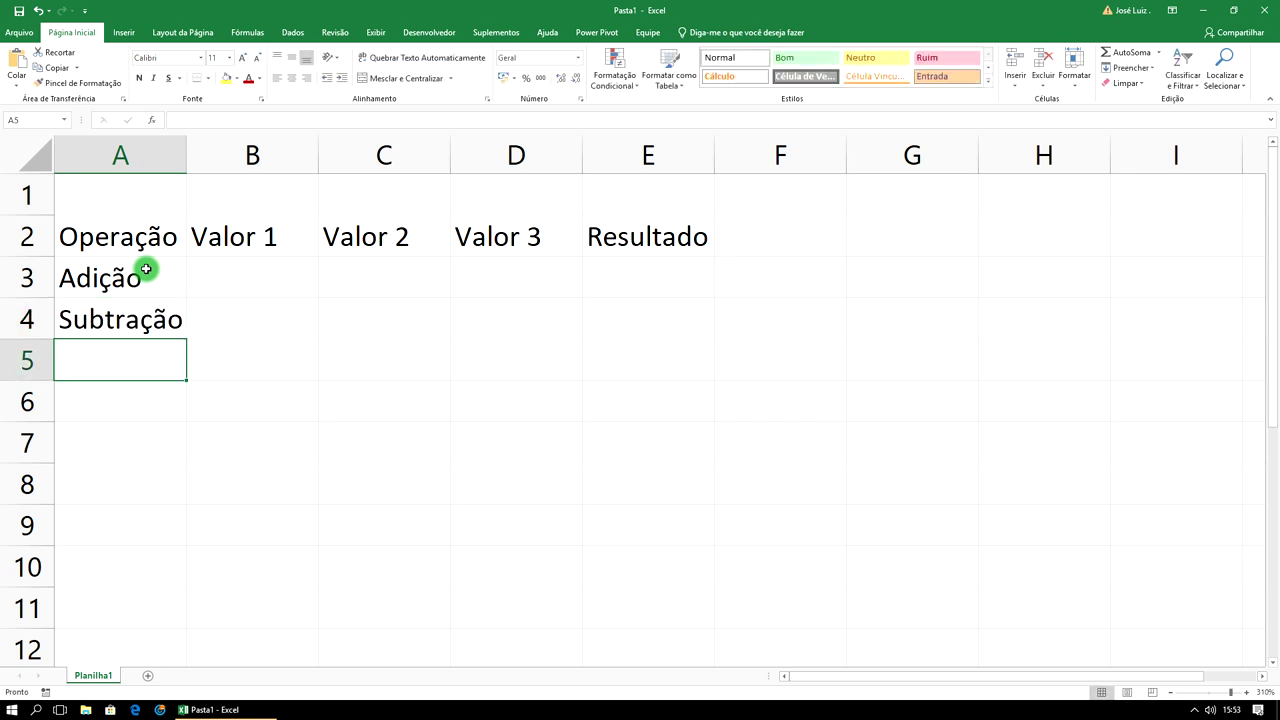
pyautogui.write('Multiplicação')
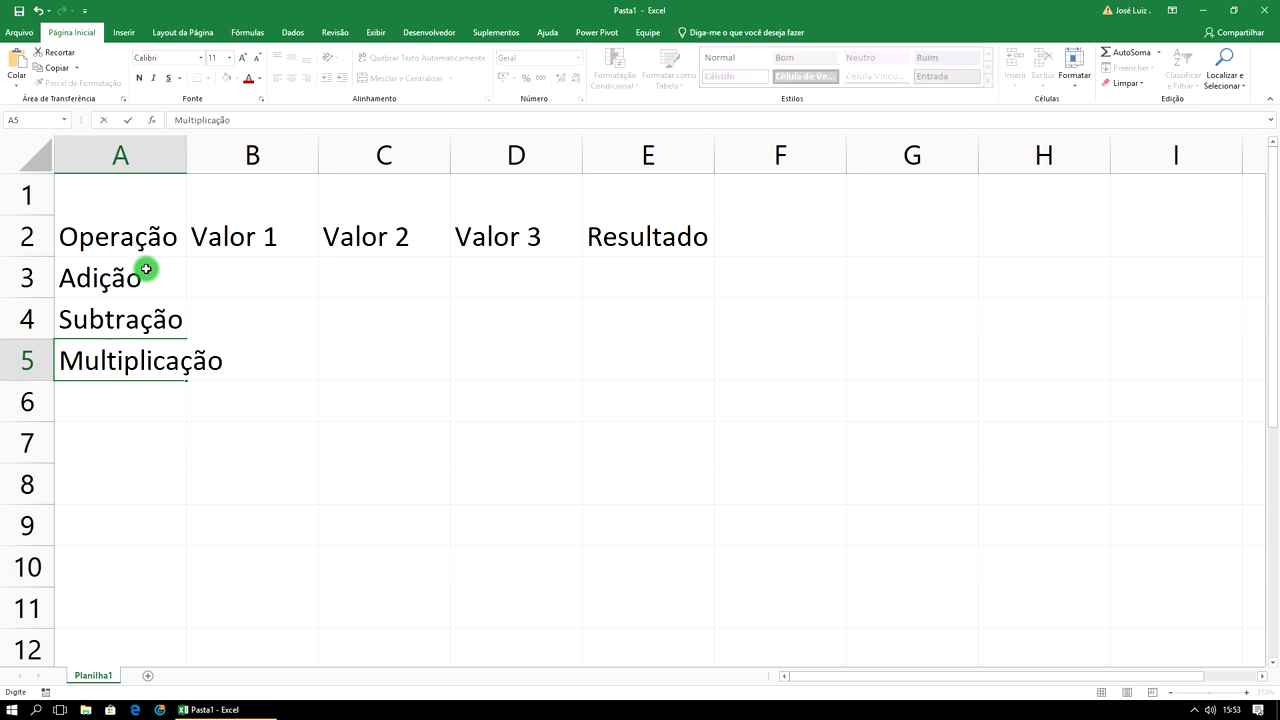
pyautogui.press('Return')
pyautogui.write('Divisão')
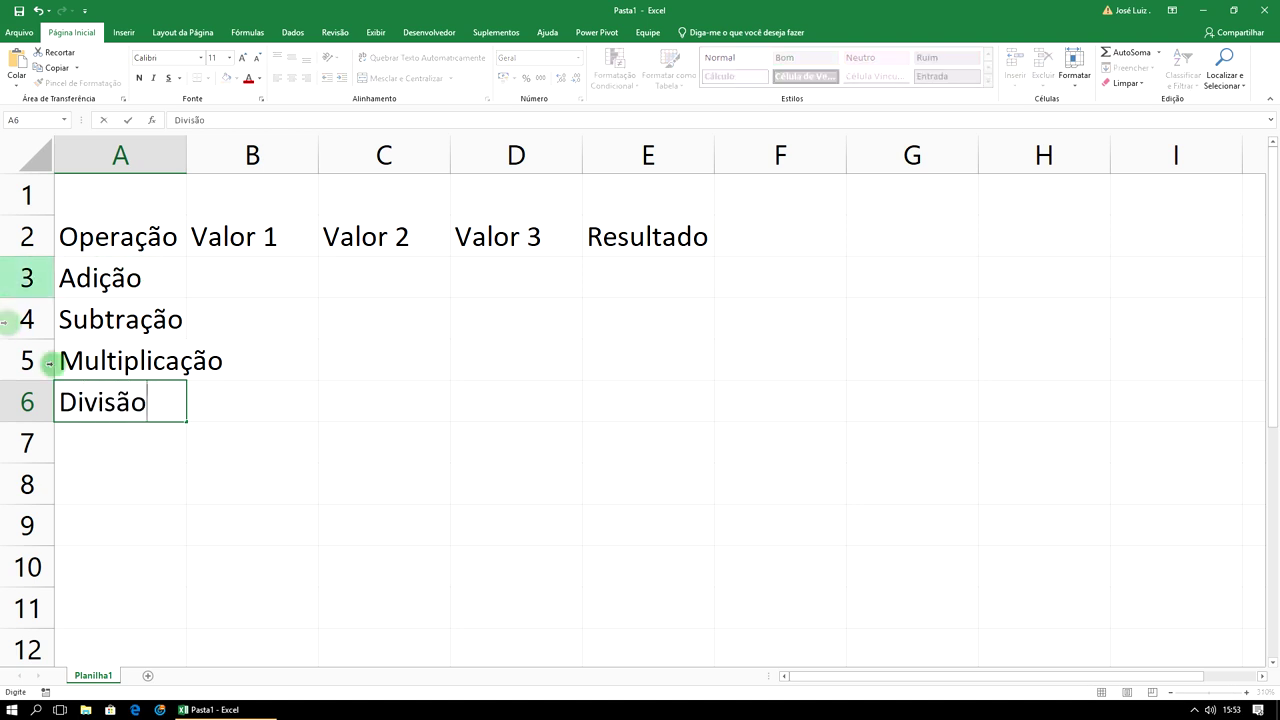
pyautogui.click(184, 362)
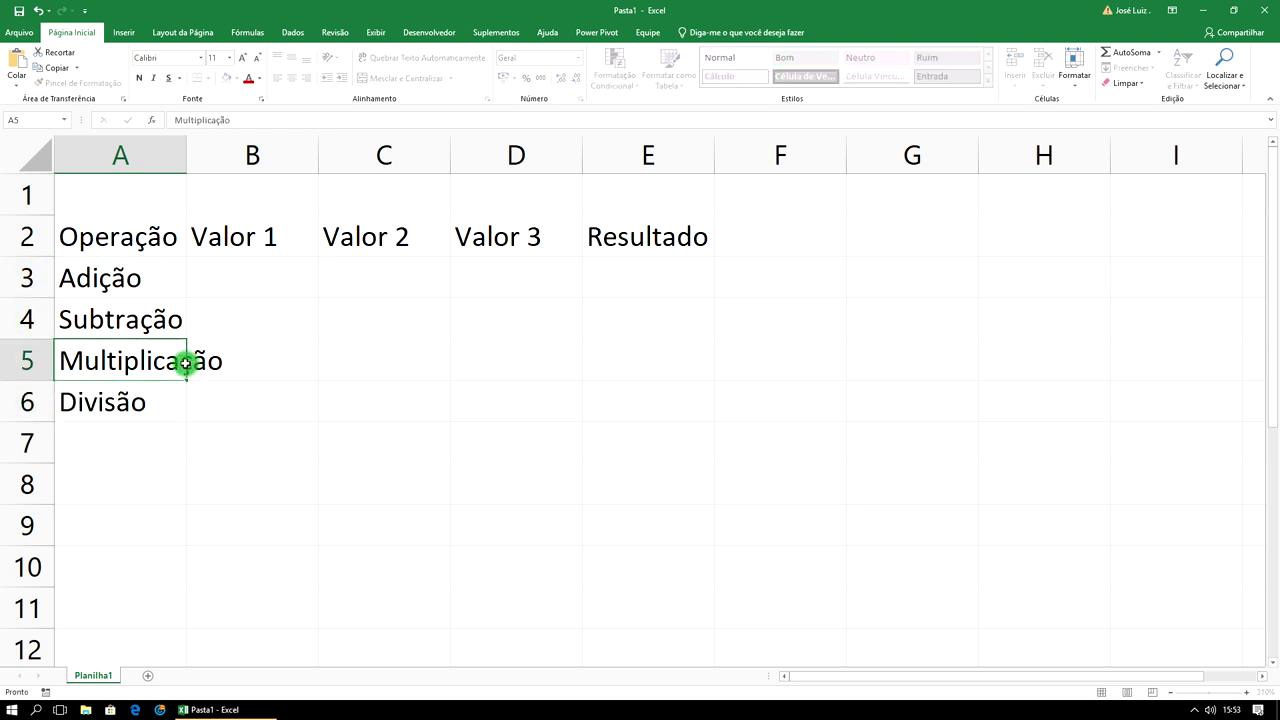
pyautogui.doubleClick(186, 149)
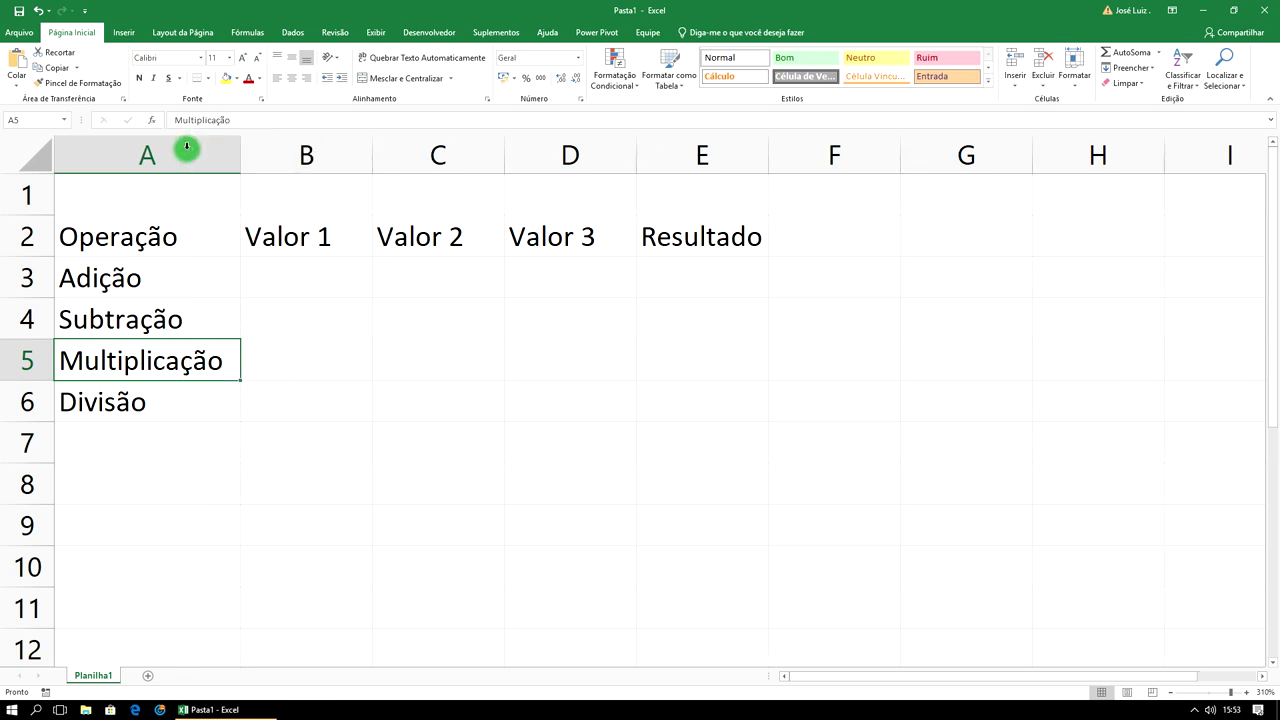
pyautogui.click(279, 286)
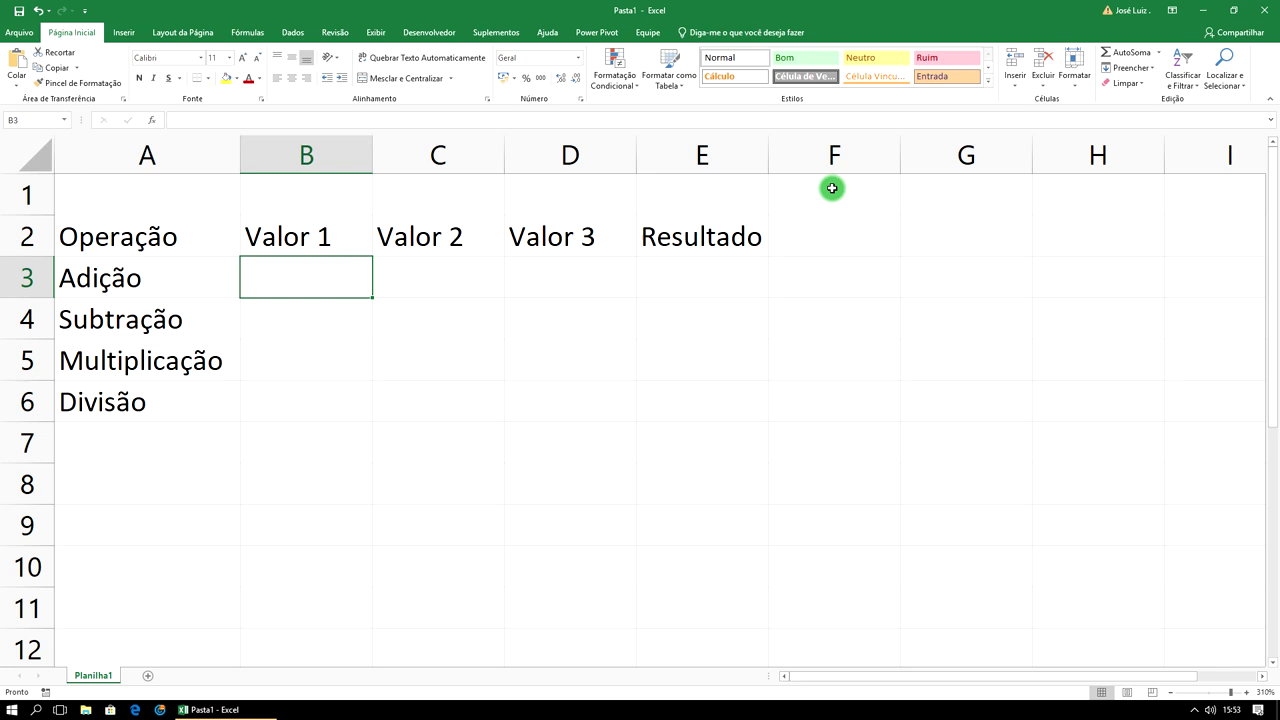
# - Enter 3, 5 and 8 as the Adição values in B3:D3
pyautogui.write('3')
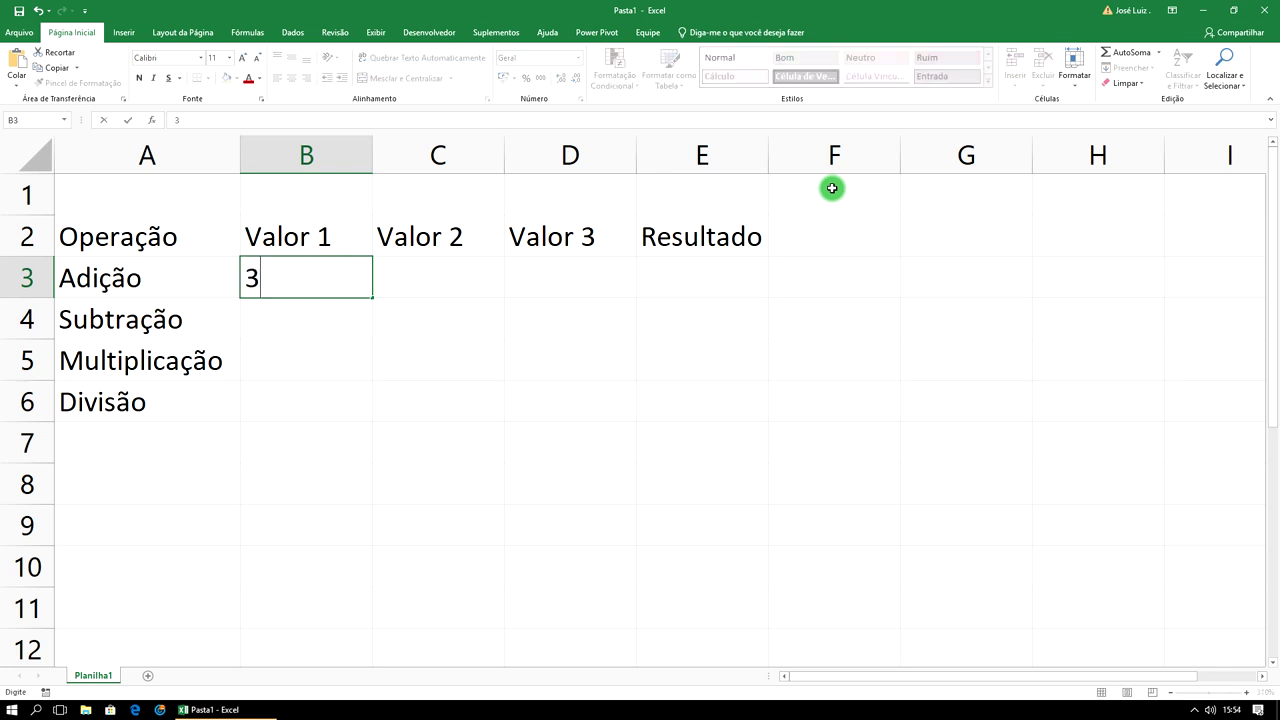
pyautogui.press('Tab')
pyautogui.write('5')
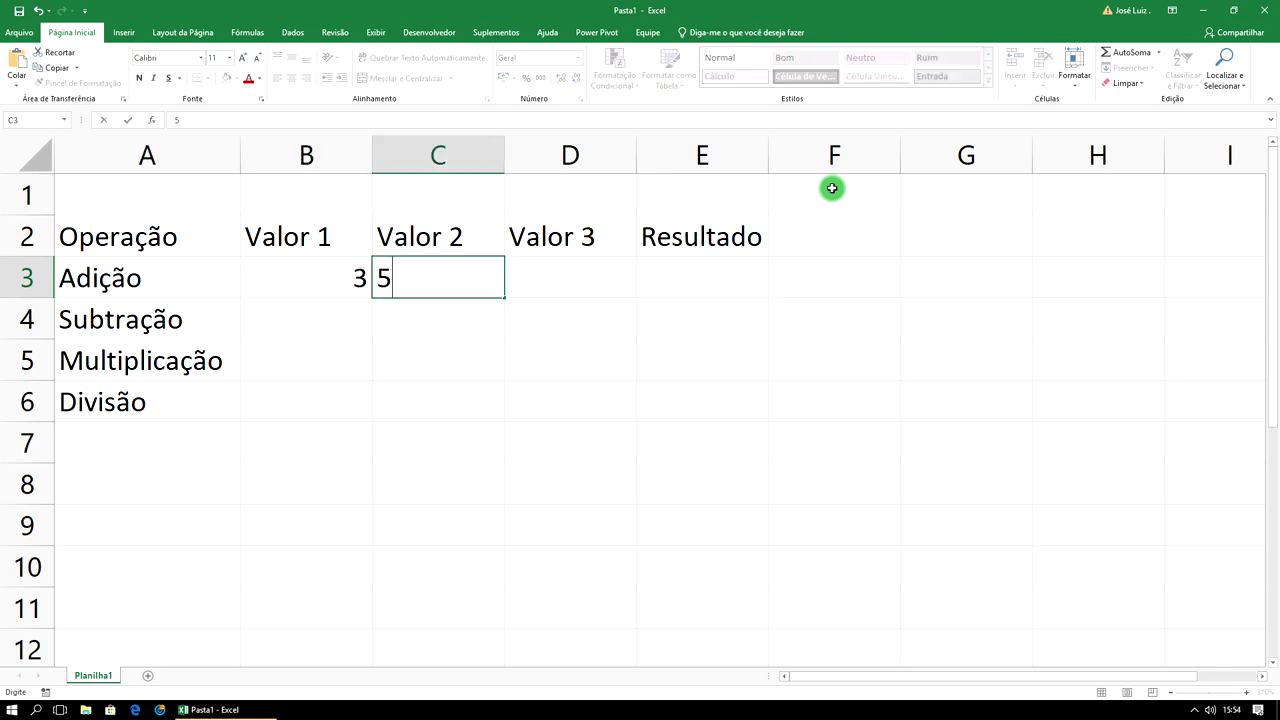
pyautogui.press('Tab')
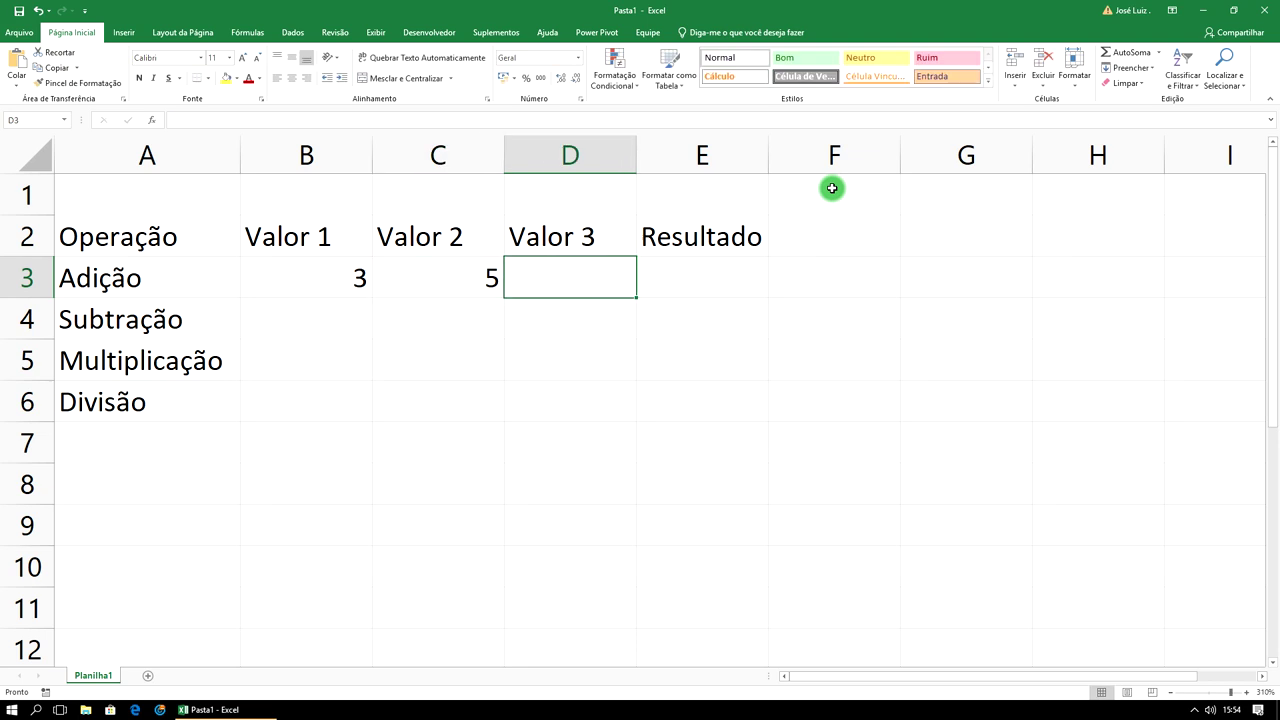
pyautogui.write('8')
pyautogui.press('Return')
pyautogui.press('Left')
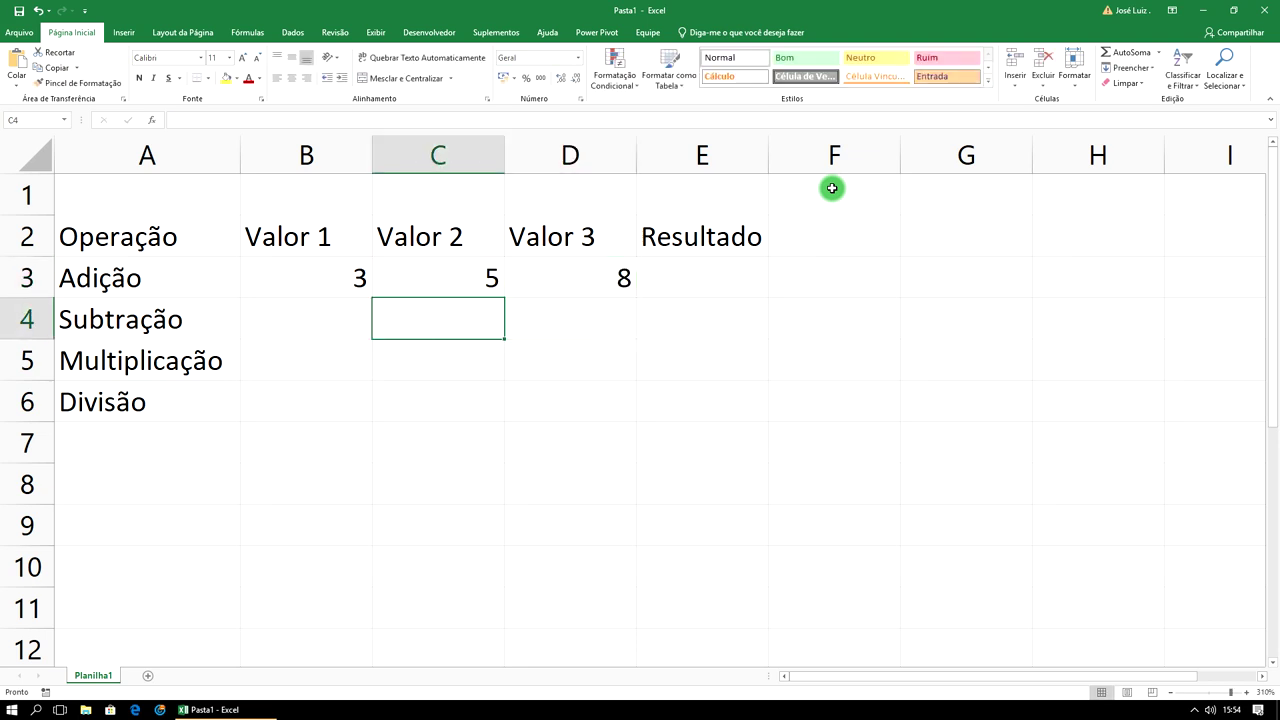
pyautogui.press('Left')
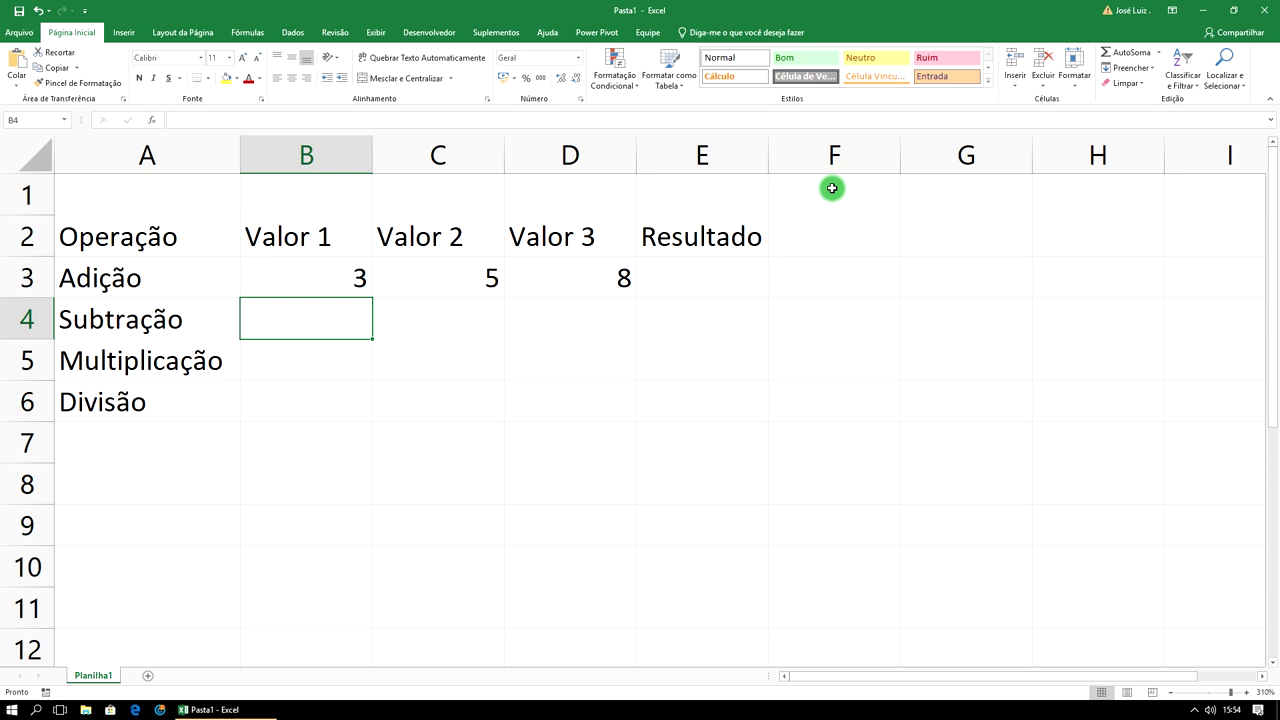
# - Enter 10 and 3, 2 and 5, 20 and 2 for Subtração, Multiplicação and Divisão
pyautogui.write('10')
pyautogui.press('Tab')
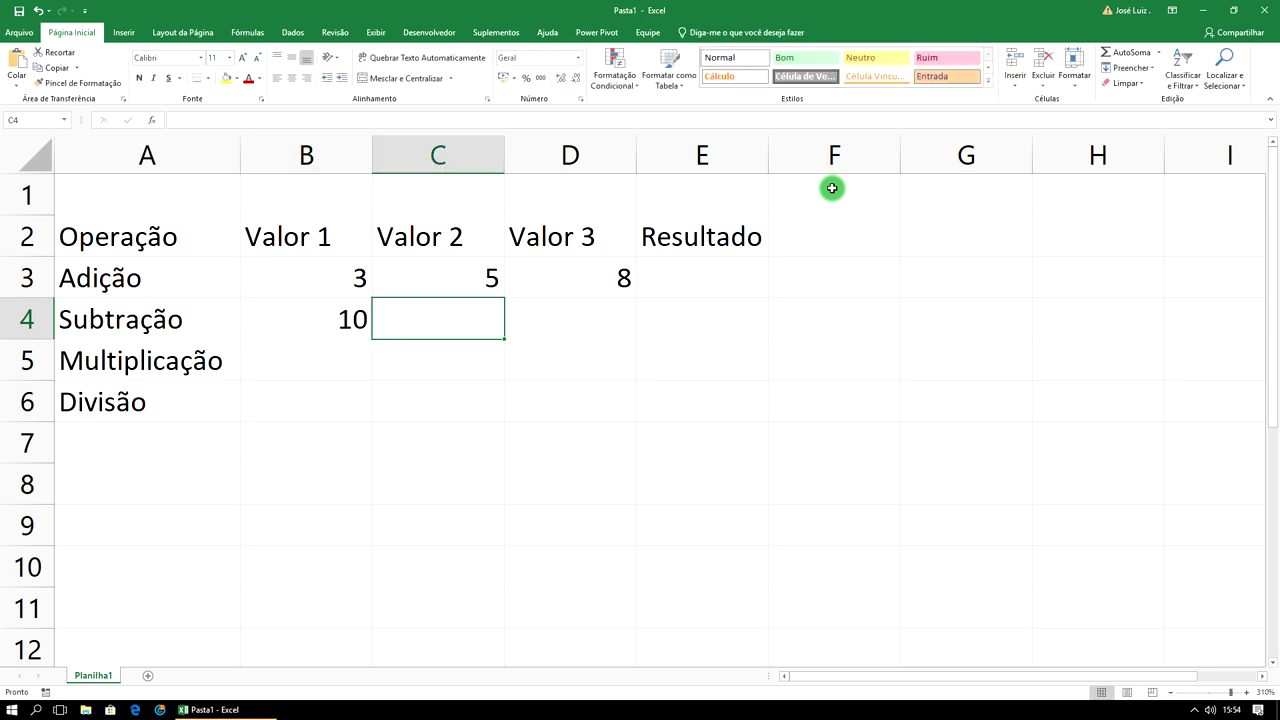
pyautogui.write('3')
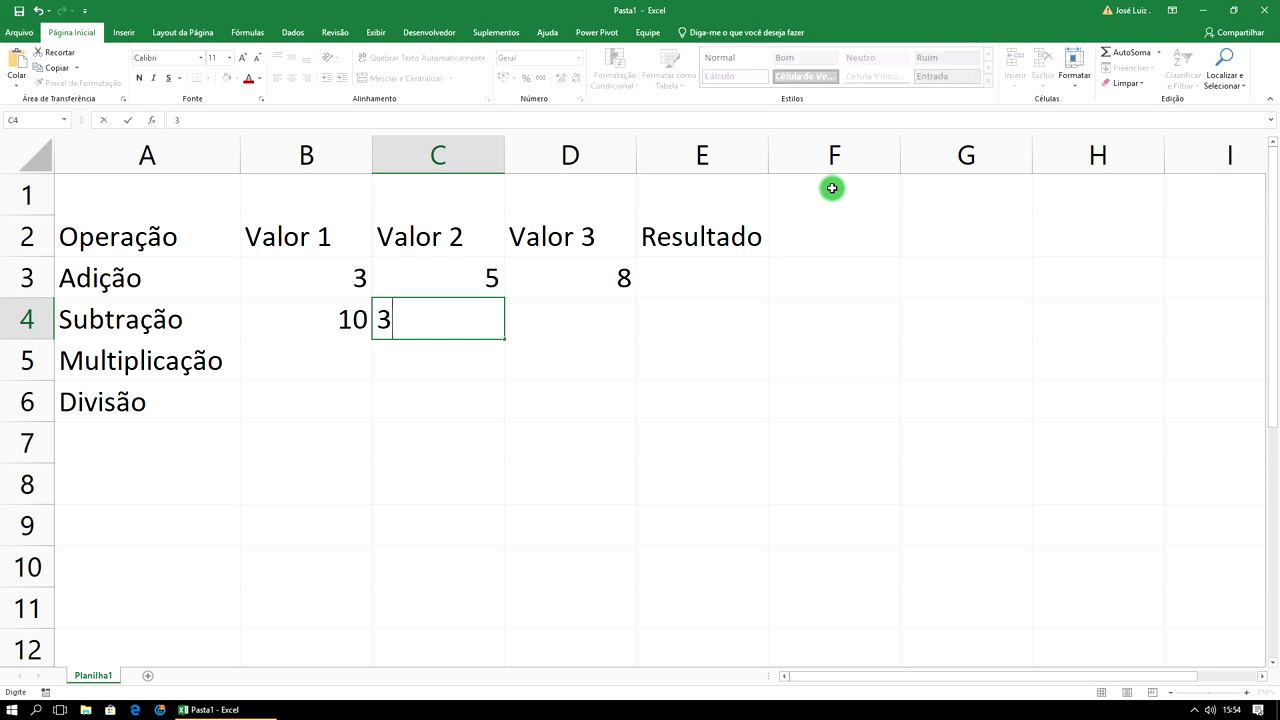
pyautogui.press('Return')
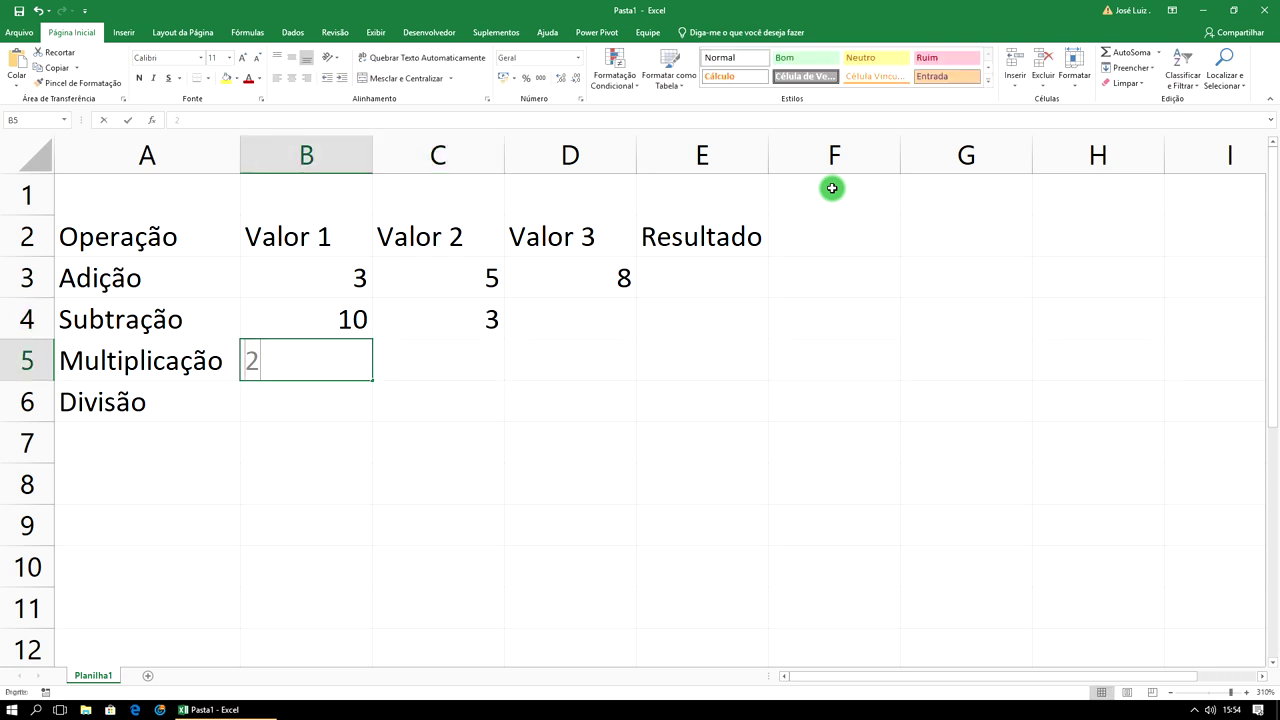
pyautogui.write('2')
pyautogui.press('Tab')
pyautogui.write('5')
pyautogui.press('Return')
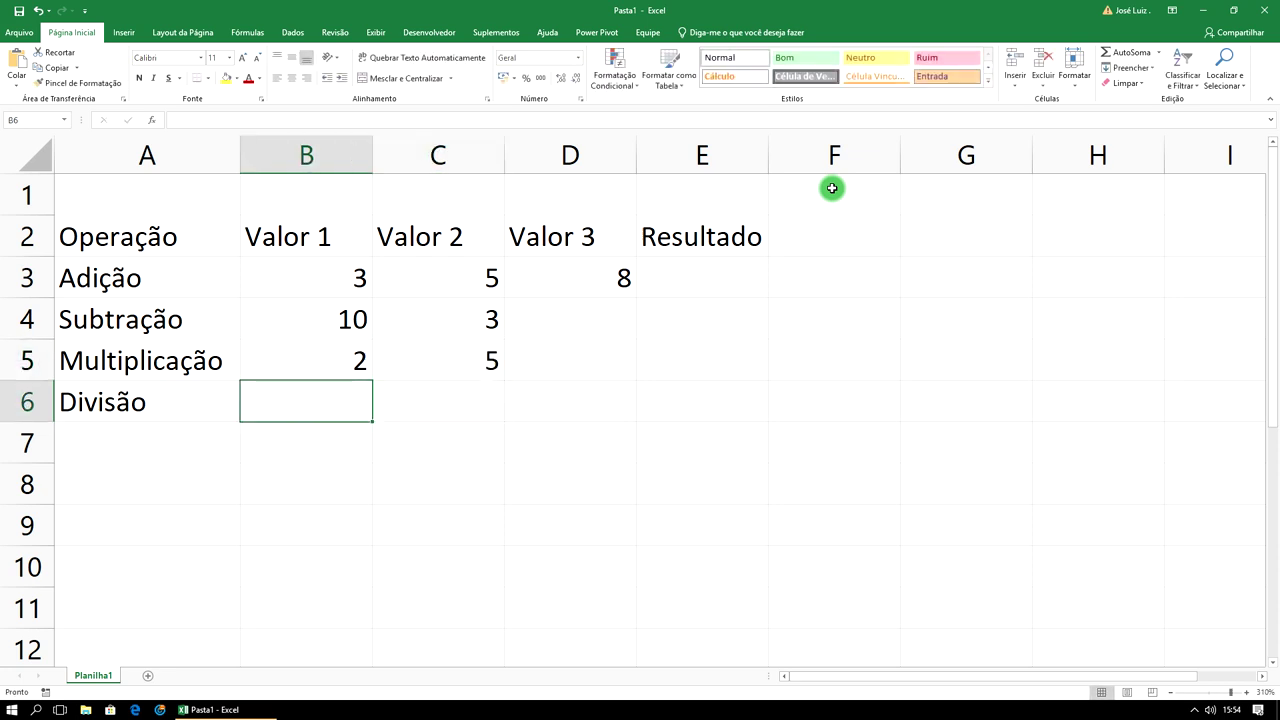
pyautogui.write('20')
pyautogui.press('Tab')
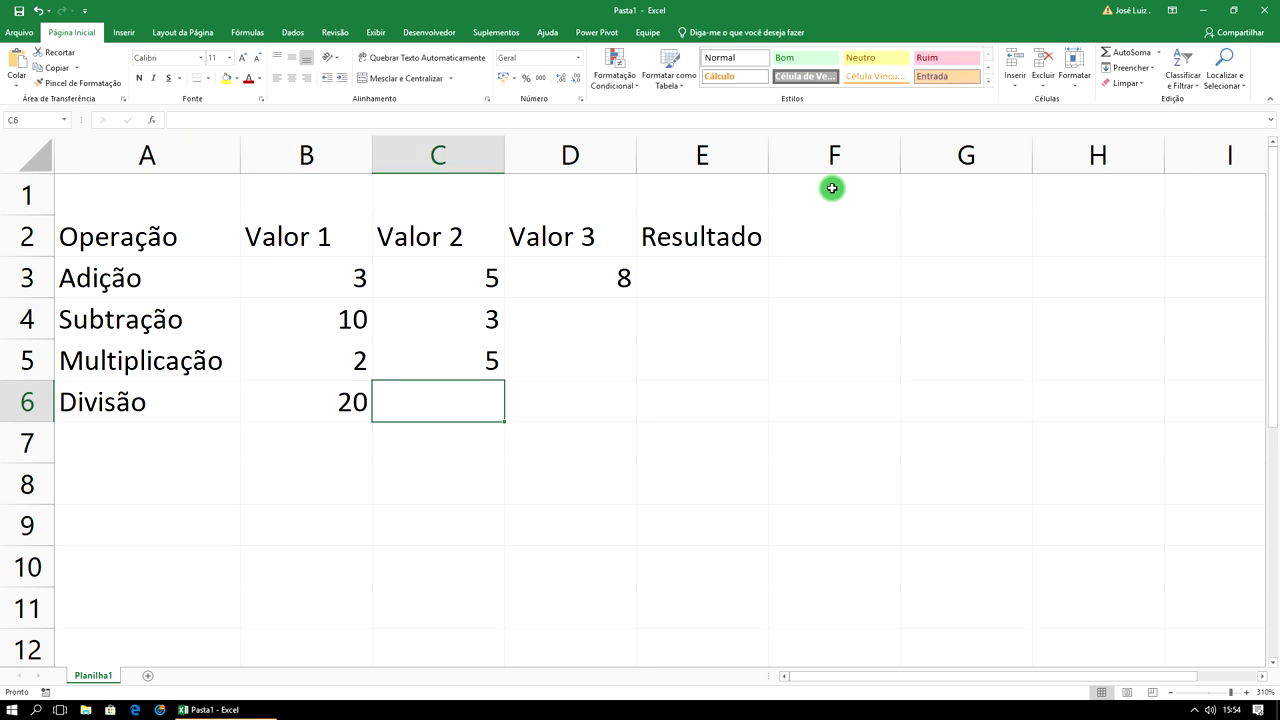
pyautogui.write('2')
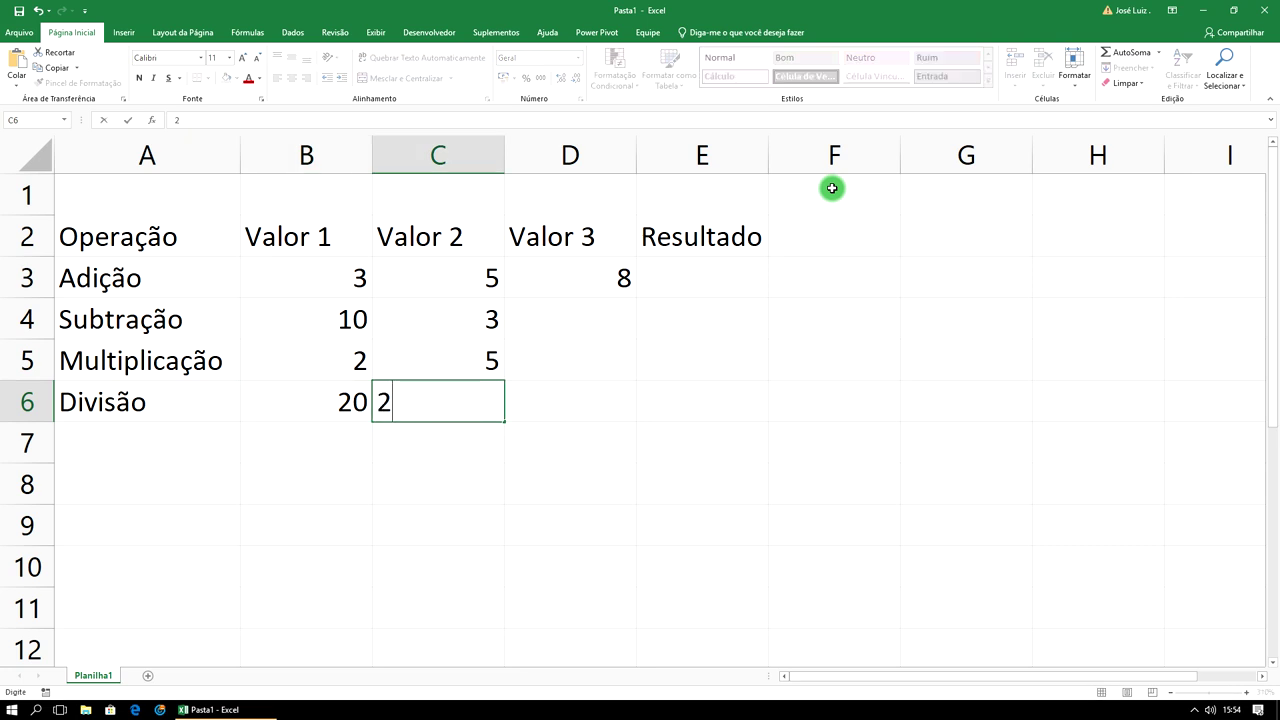
pyautogui.press('Tab')
pyautogui.press('Tab')
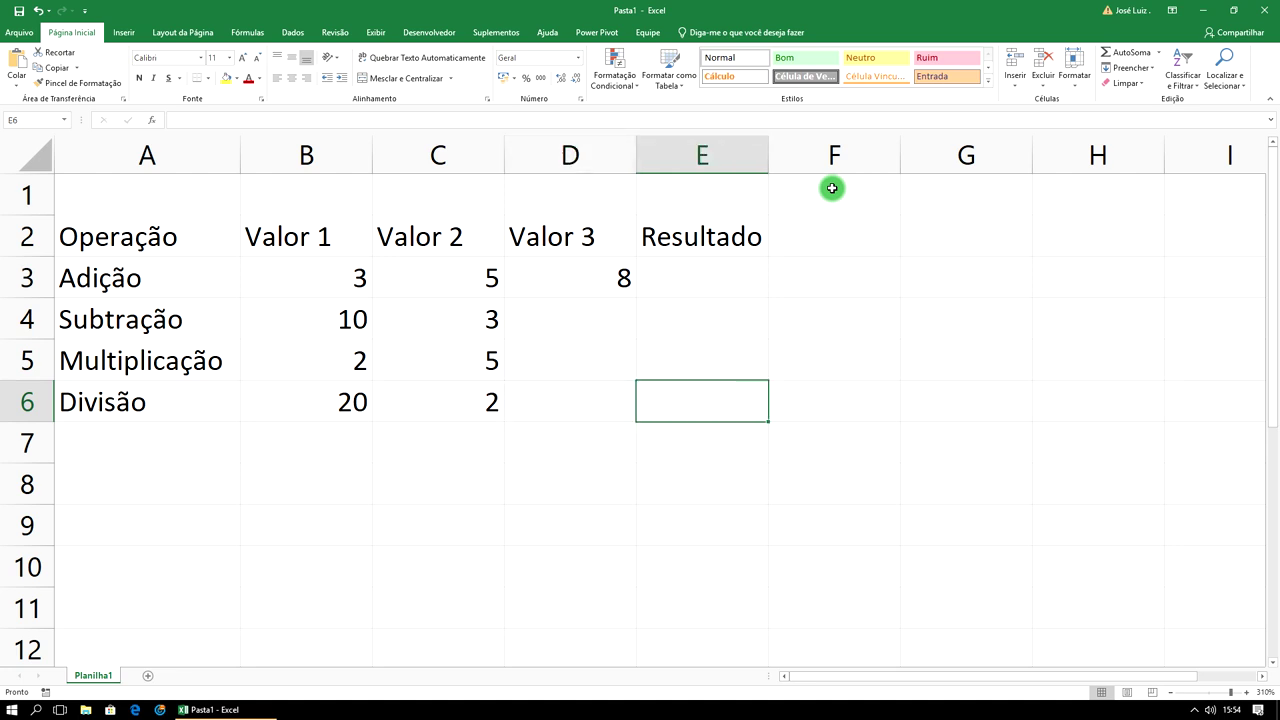
pyautogui.press('Up')
pyautogui.press('Up')
pyautogui.press('Up')
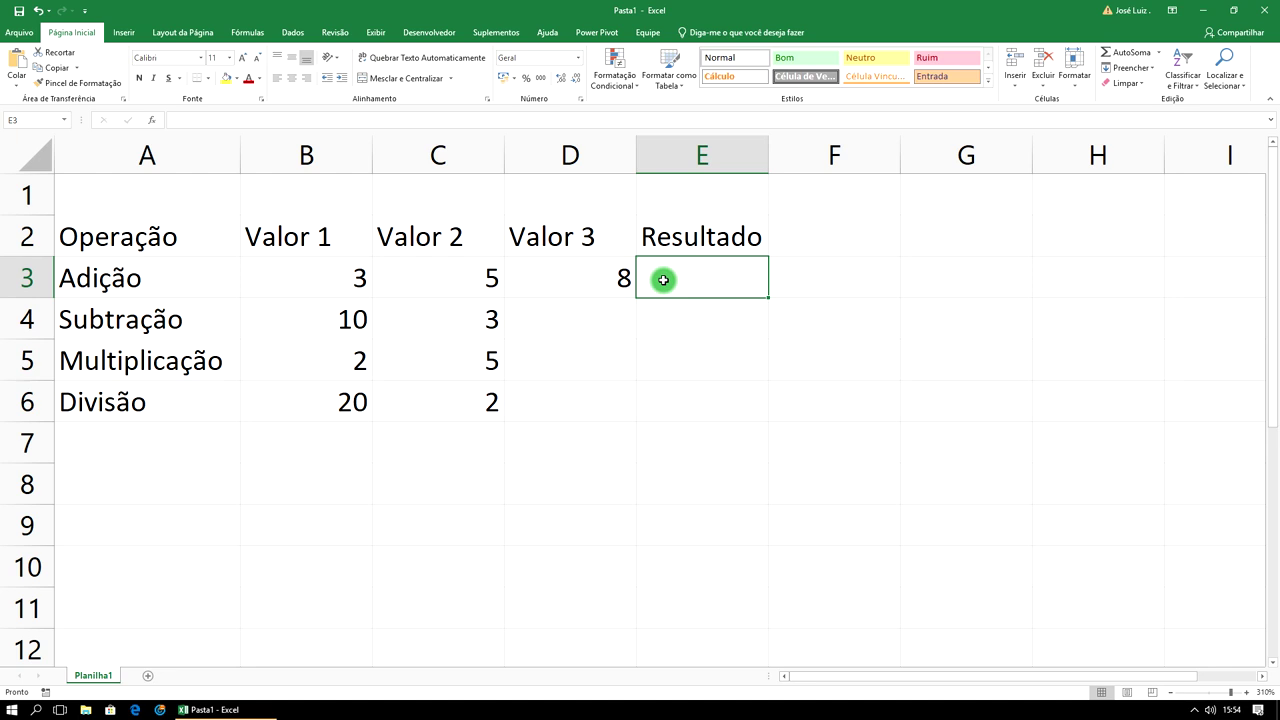
# - Enter =B3+C3 in E3, then extend it to =B3+C3+D3 so it shows 16
pyautogui.write('=')
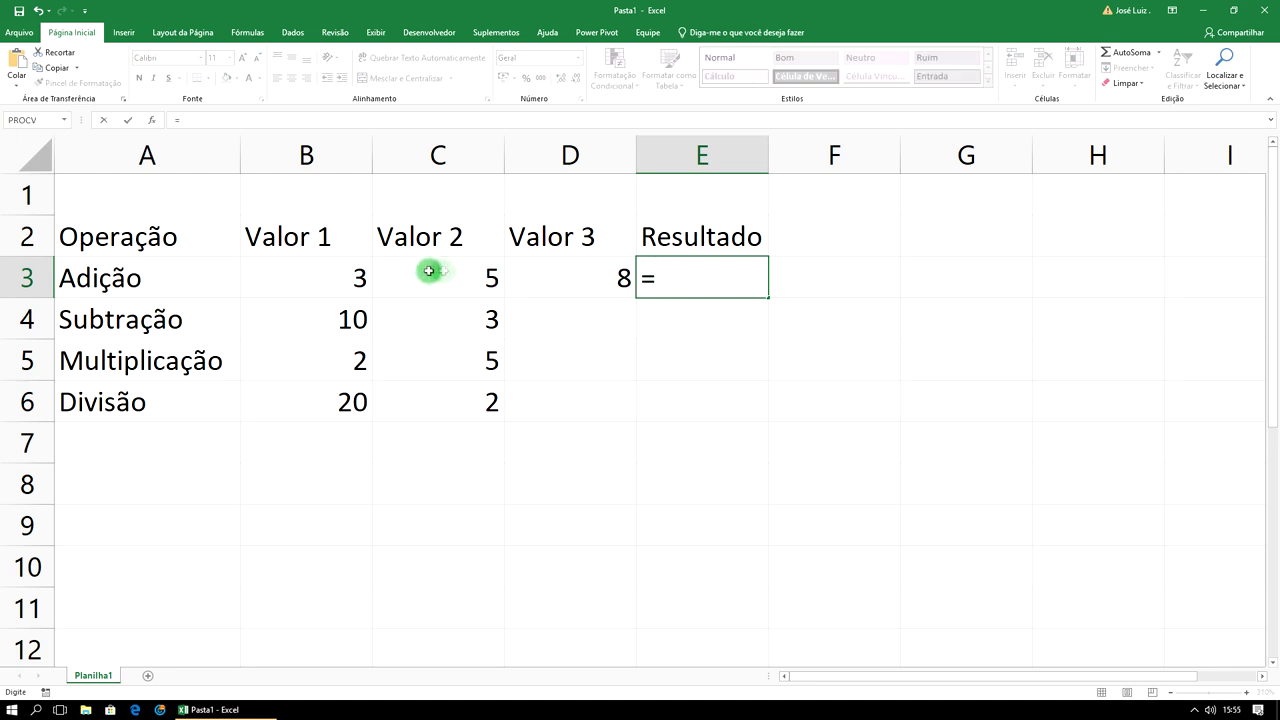
pyautogui.click(342, 284)
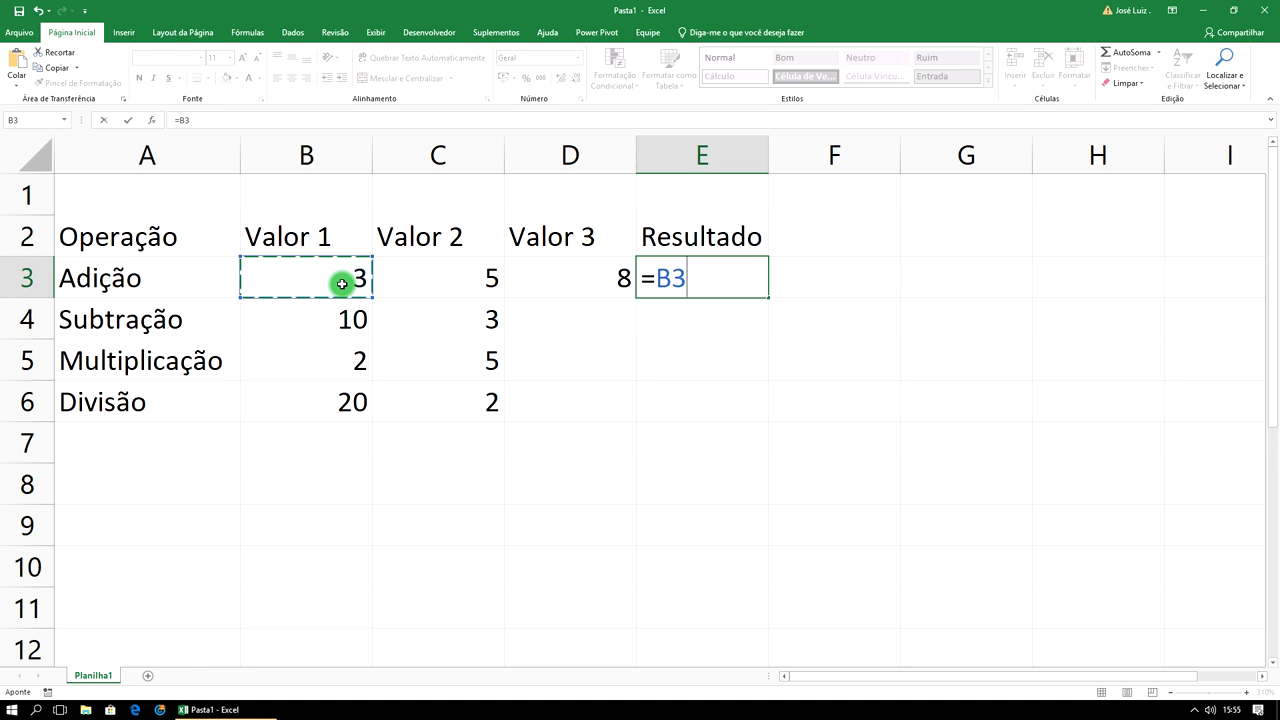
pyautogui.write('+')
pyautogui.click(474, 281)
pyautogui.press('Return')
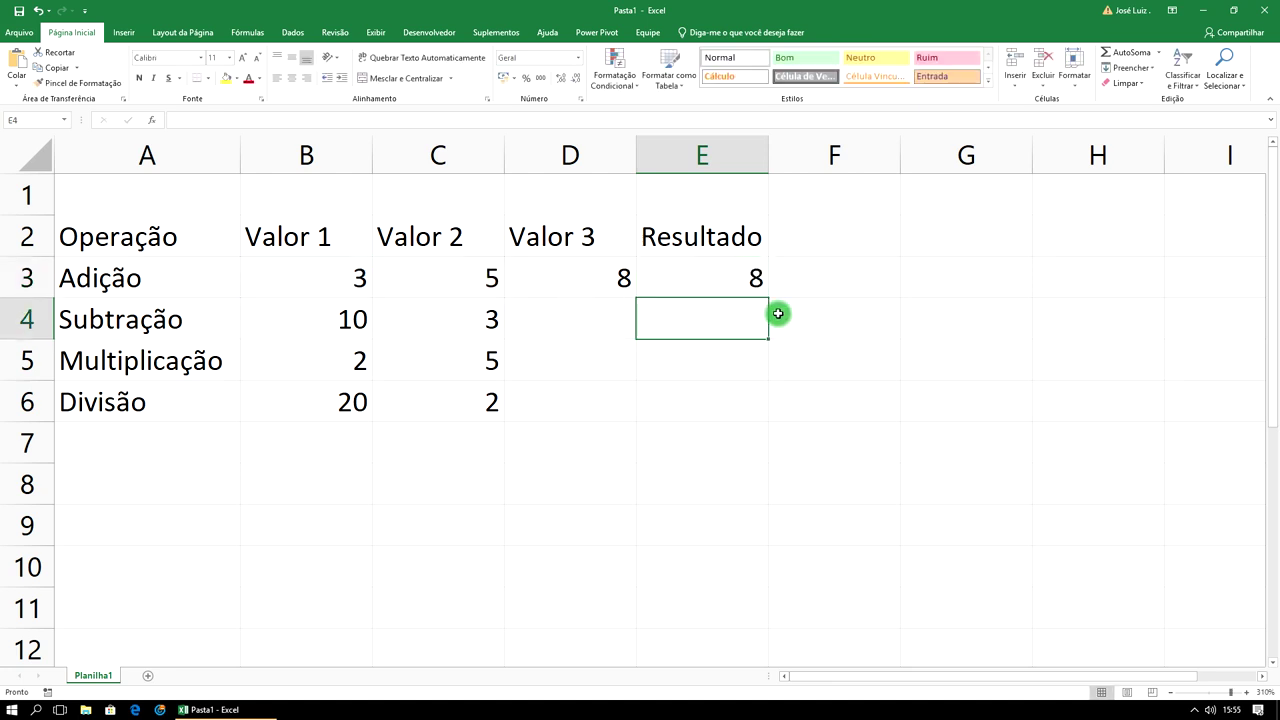
pyautogui.click(748, 279)
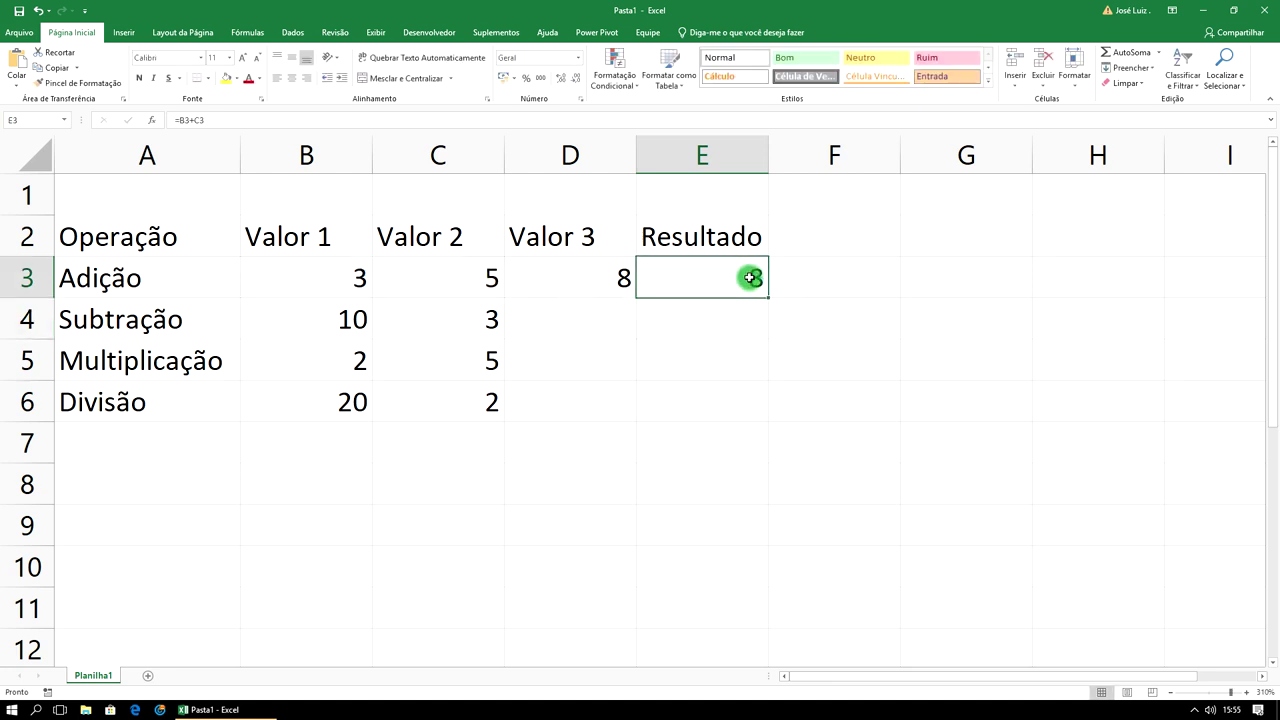
pyautogui.click(259, 121)
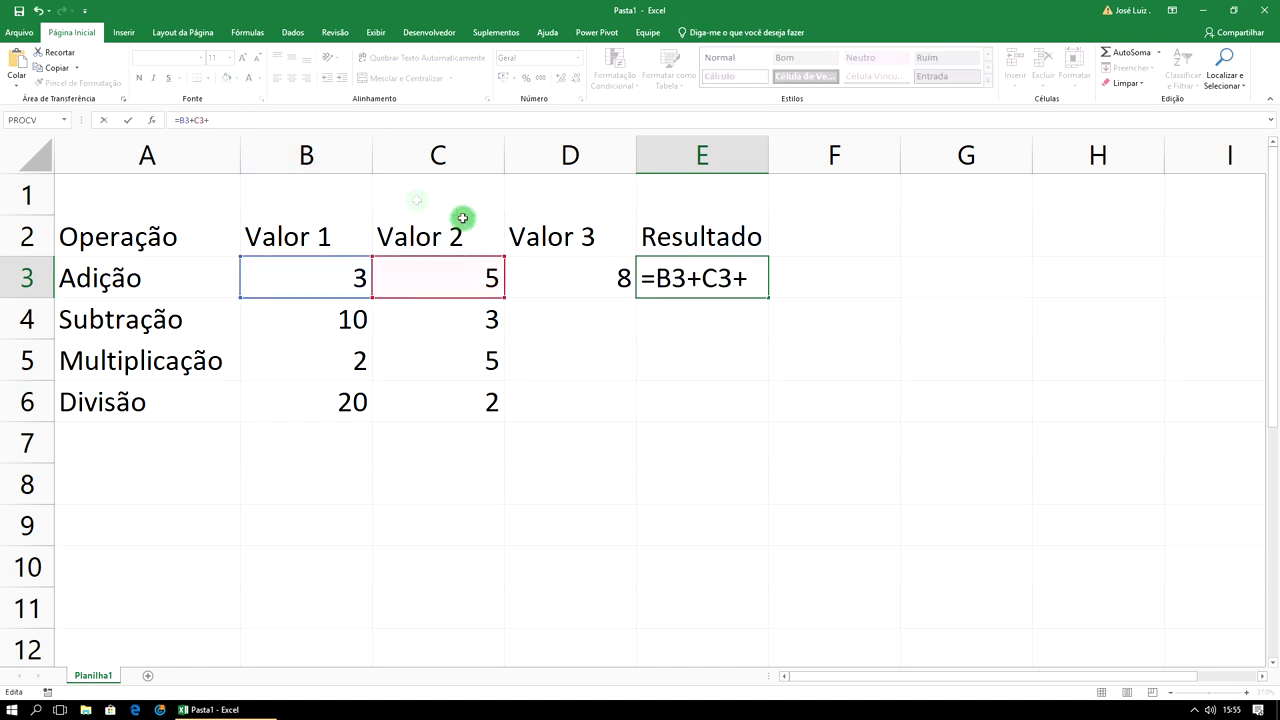
pyautogui.write('+')
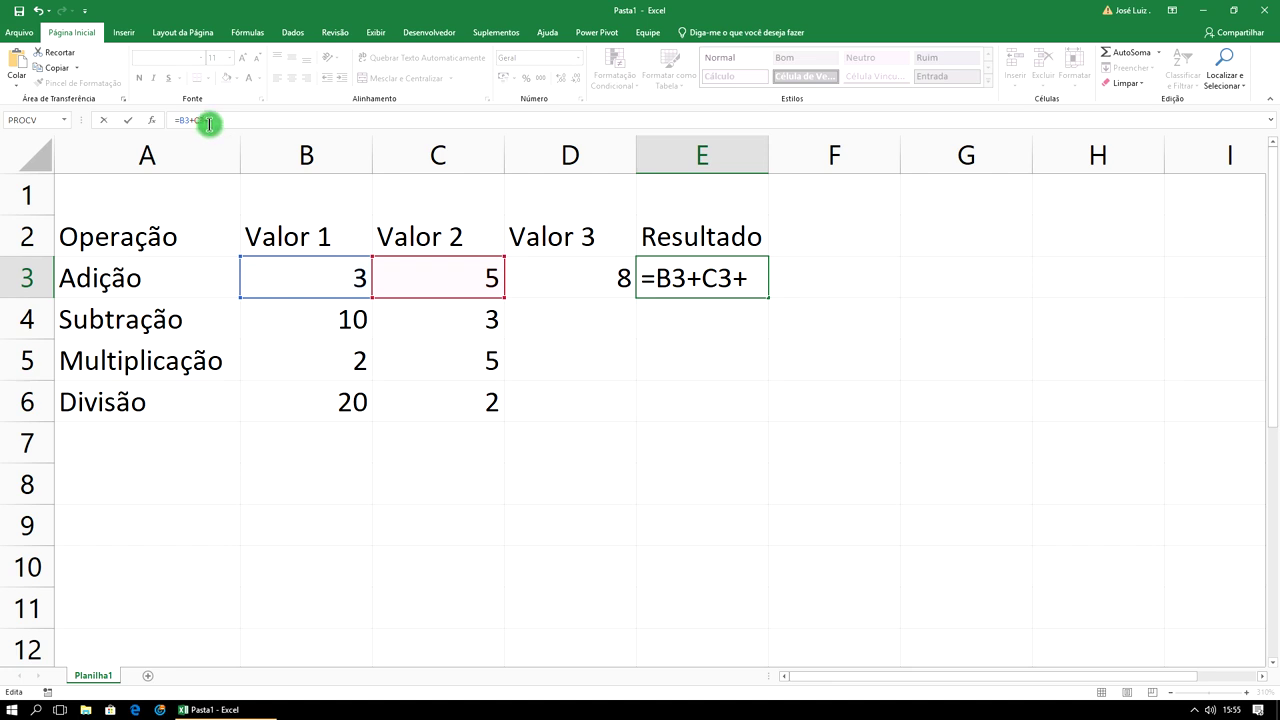
pyautogui.click(585, 277)
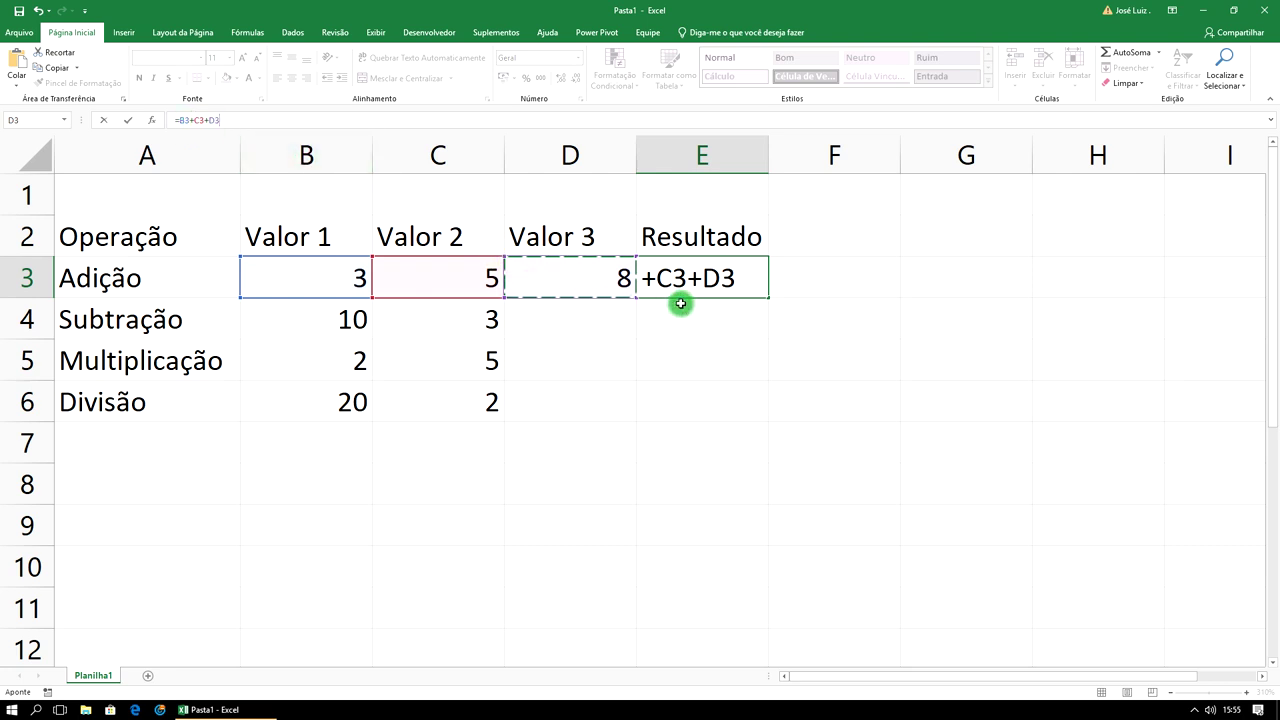
pyautogui.press('Return')
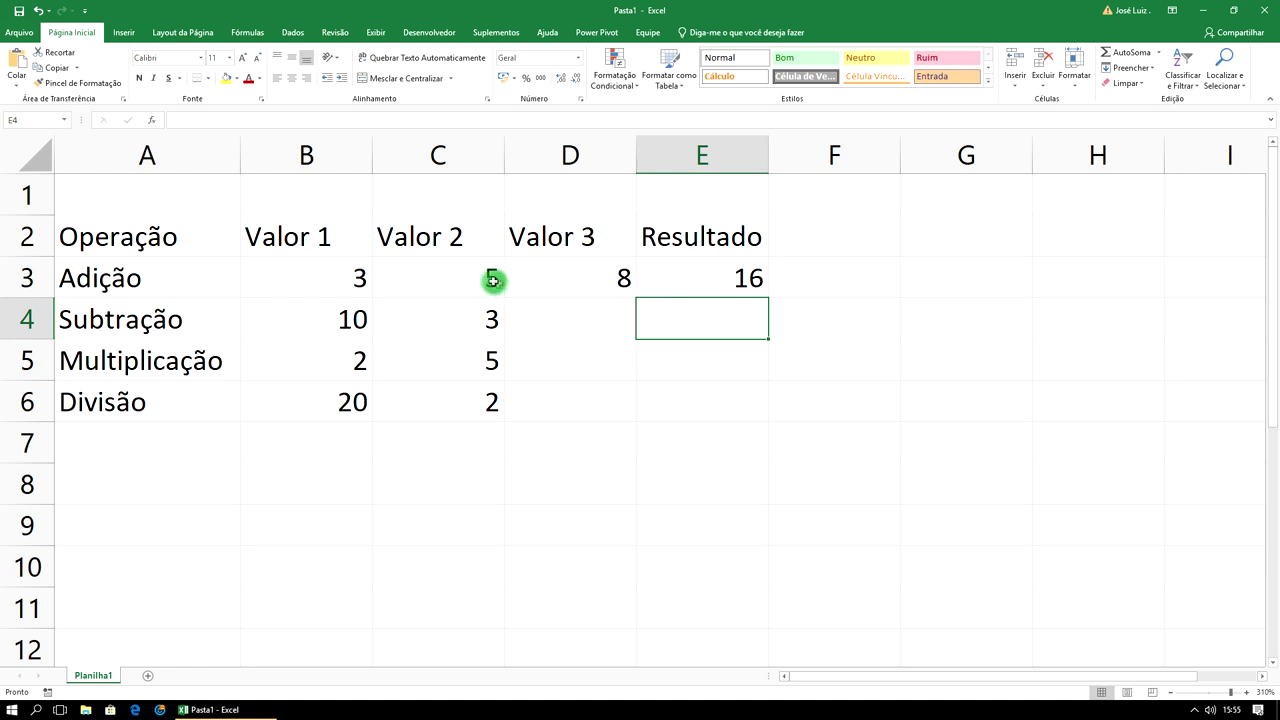
pyautogui.click(354, 278)
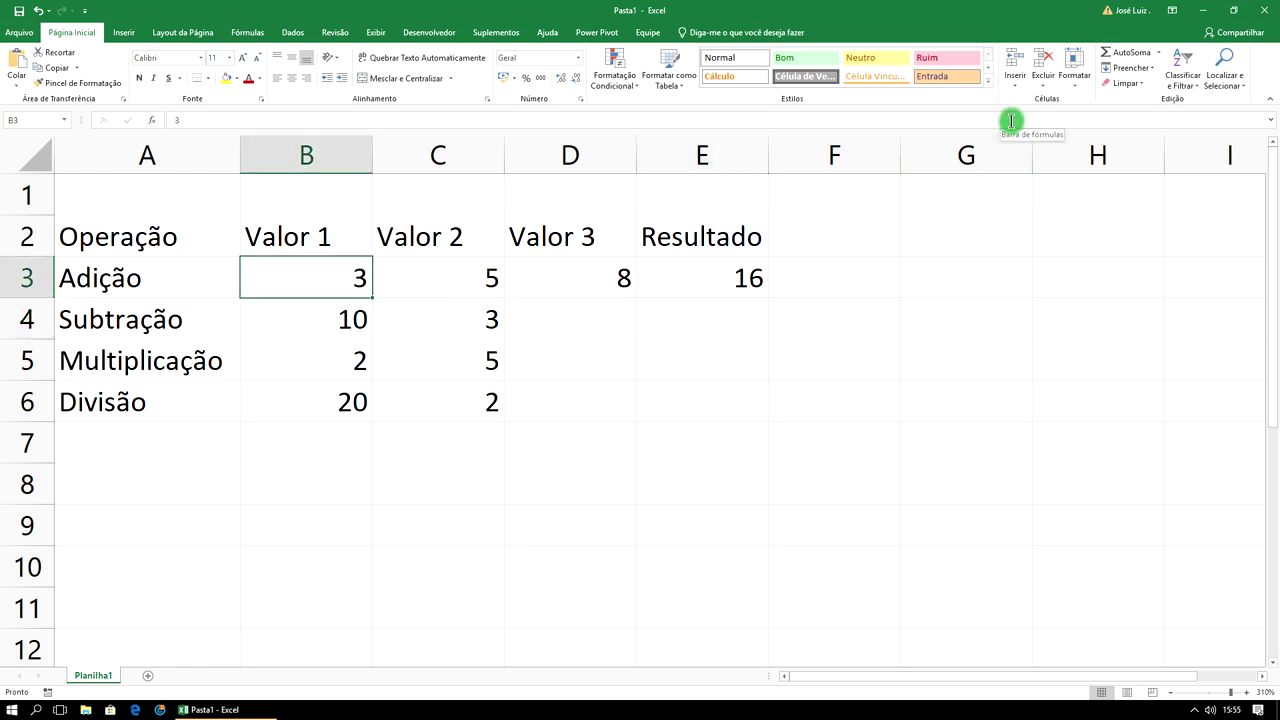
# - Change B3 to 5, then clear the Adição values in B3:D3
pyautogui.write('5')
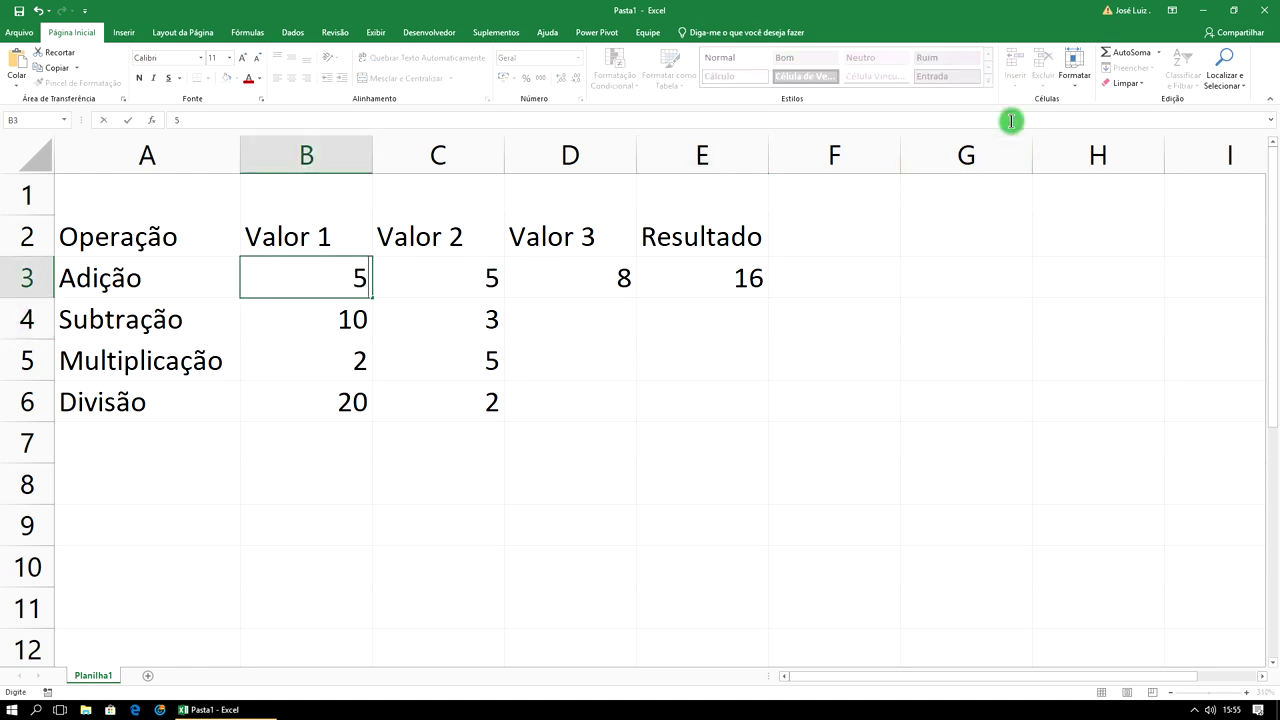
pyautogui.press('Return')
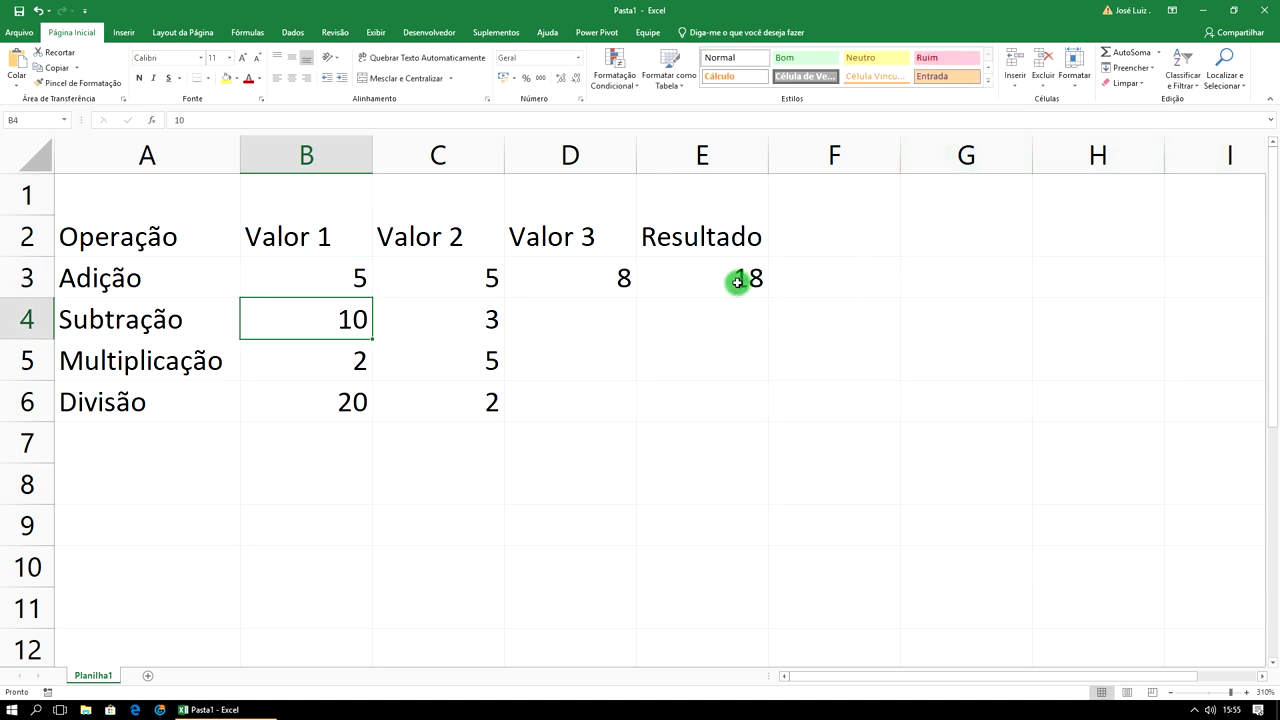
pyautogui.moveTo(625, 277); pyautogui.dragTo(339, 277)
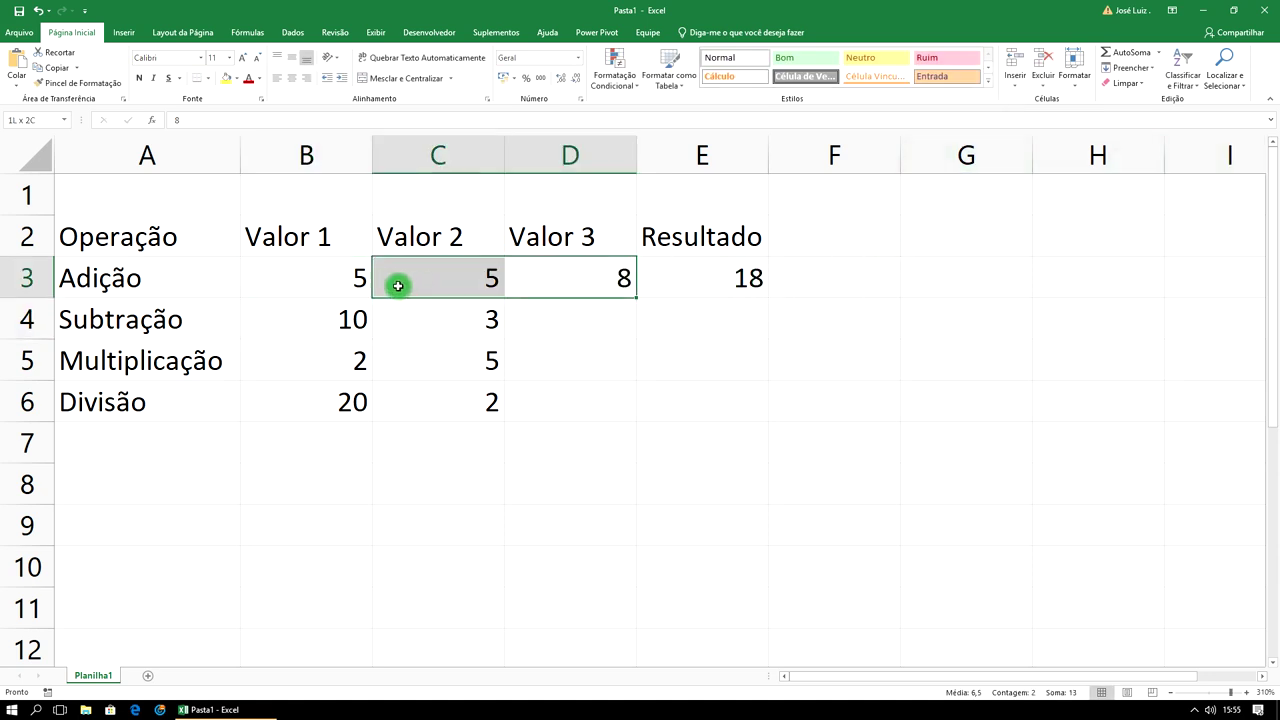
pyautogui.press('Delete')
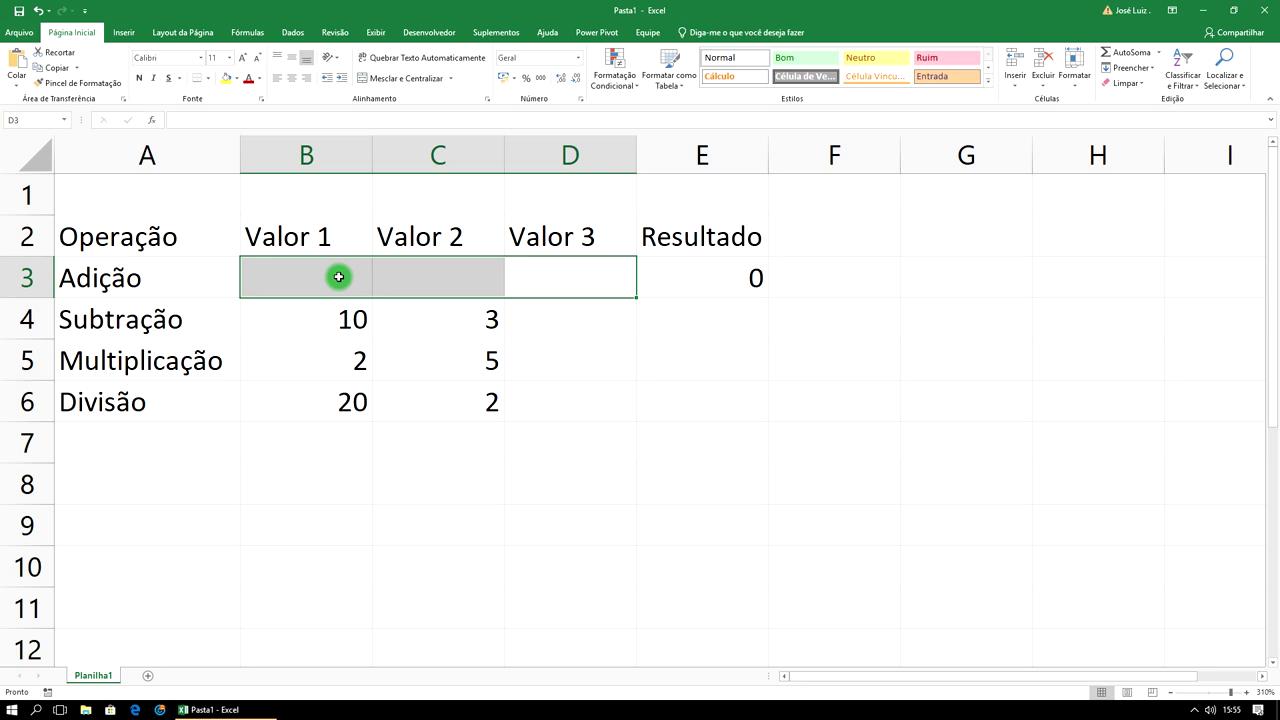
pyautogui.click(425, 361)
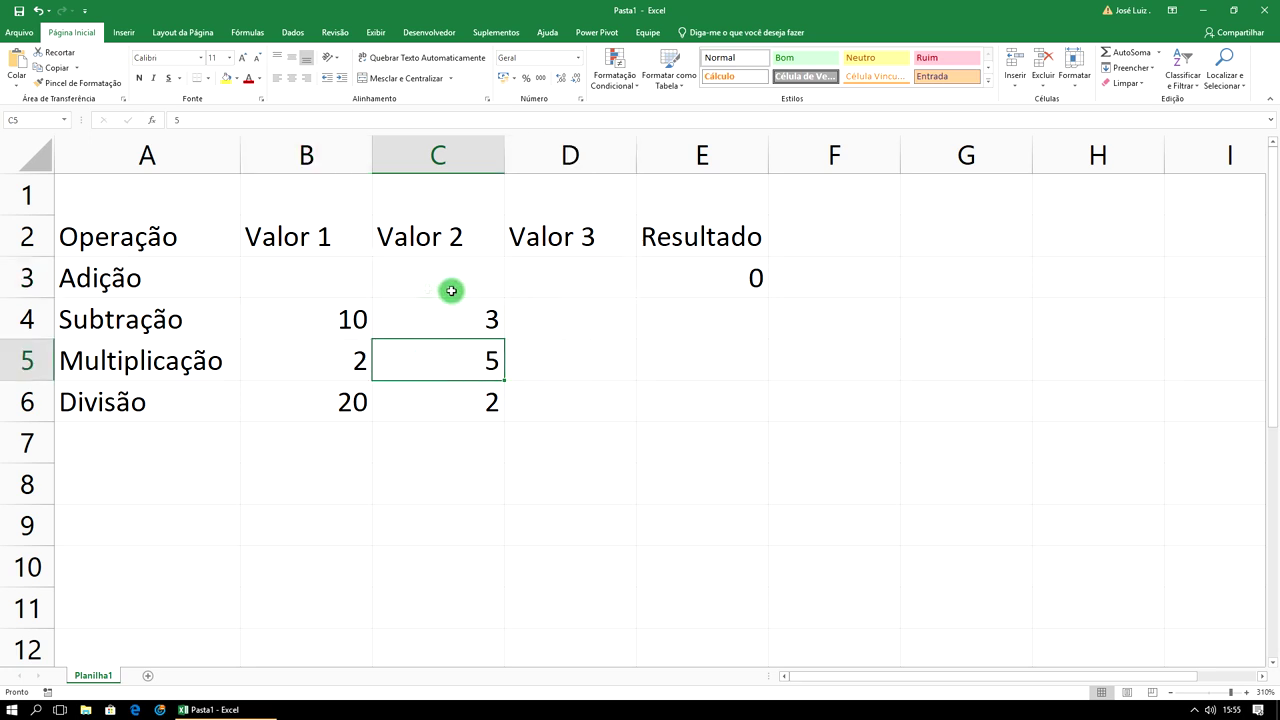
pyautogui.click(349, 277)
pyautogui.click(690, 278)
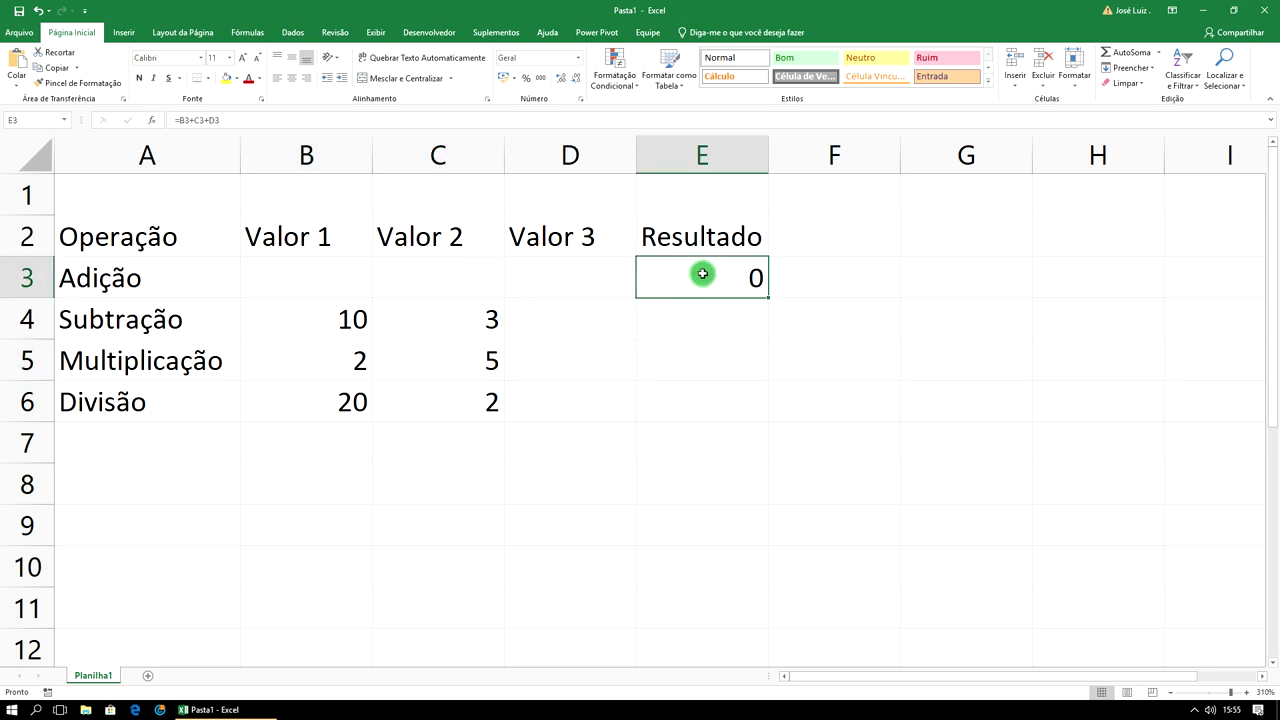
# - Enter 2, 8 and 100 in B3:D3 so the Adição result becomes 110
pyautogui.click(331, 270)
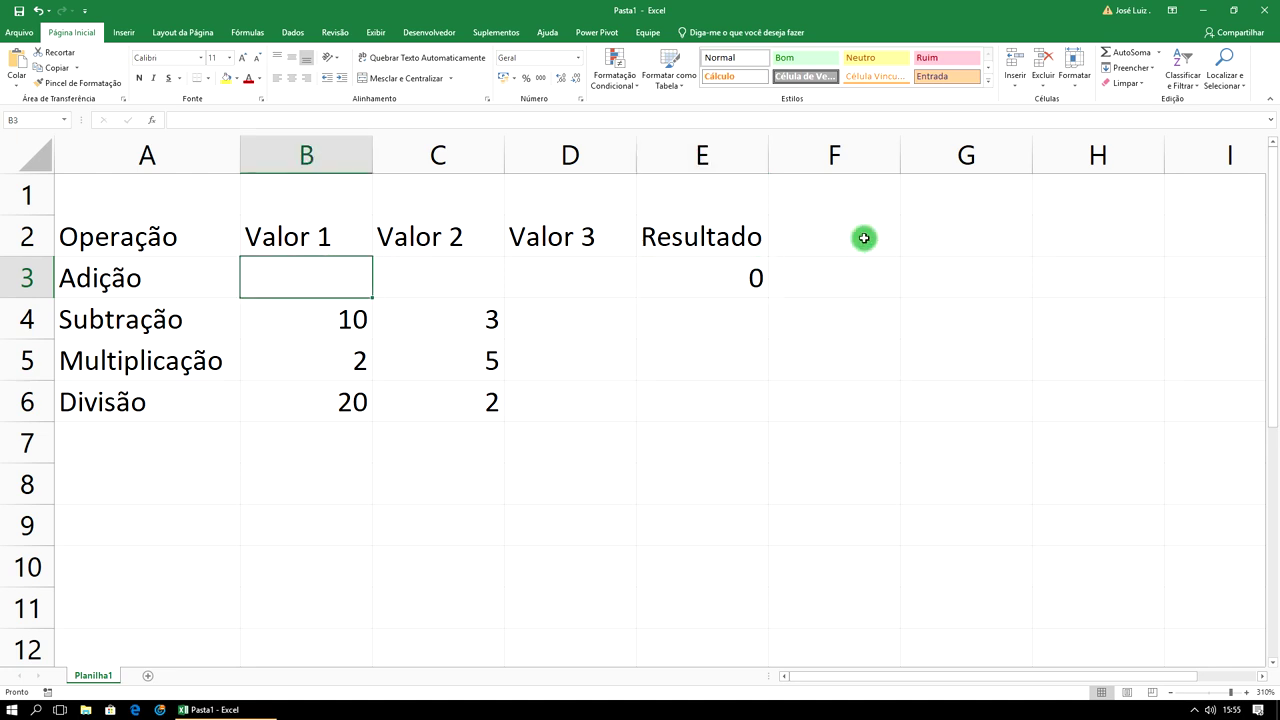
pyautogui.write('2')
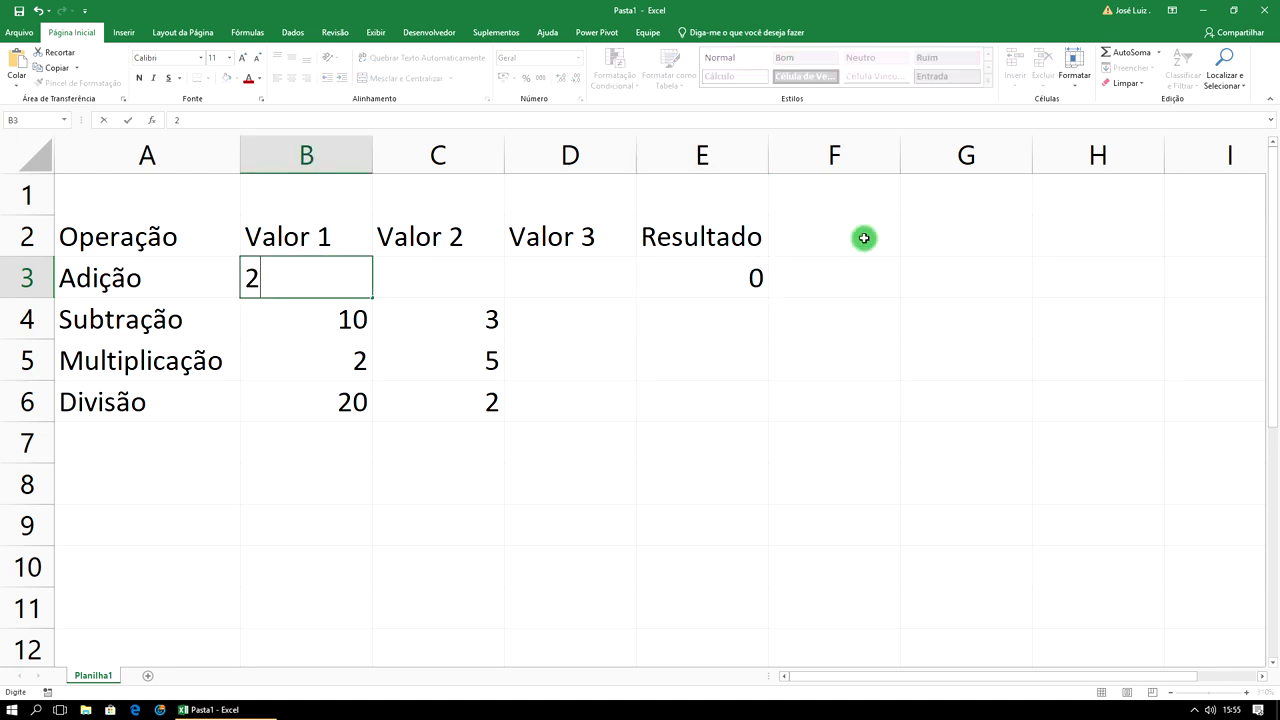
pyautogui.click(457, 266)
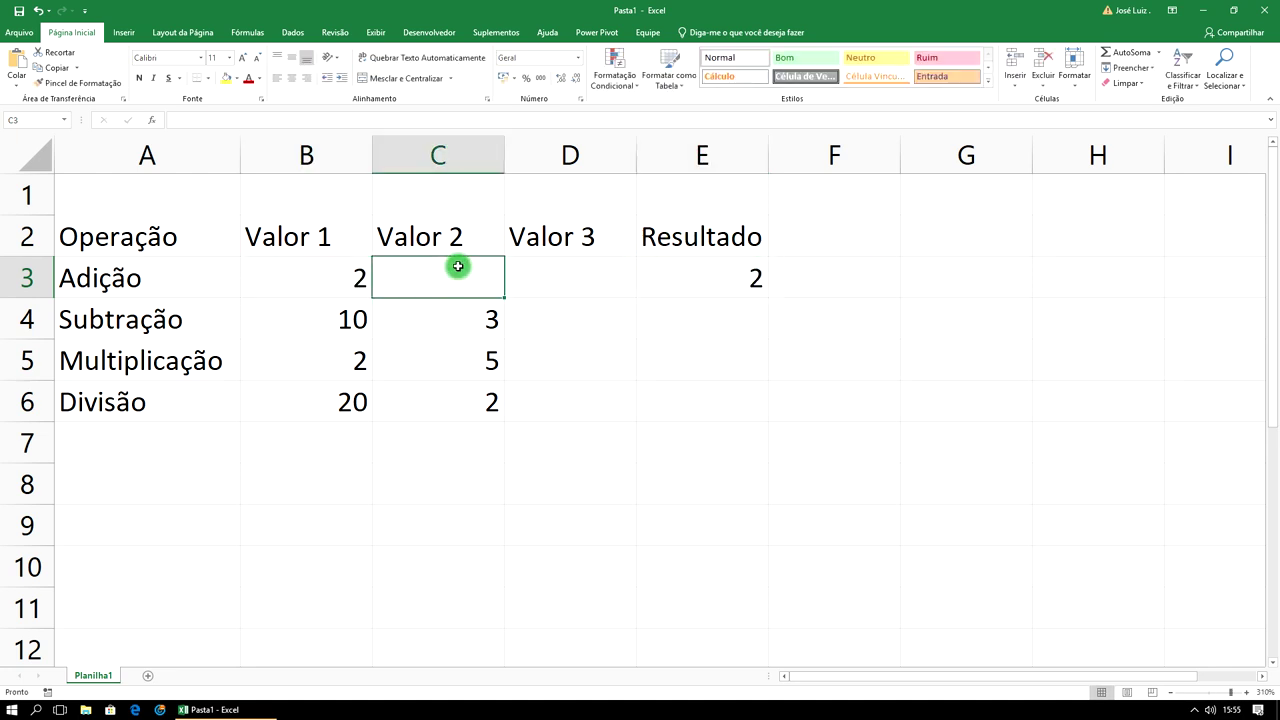
pyautogui.write('8')
pyautogui.click(586, 282)
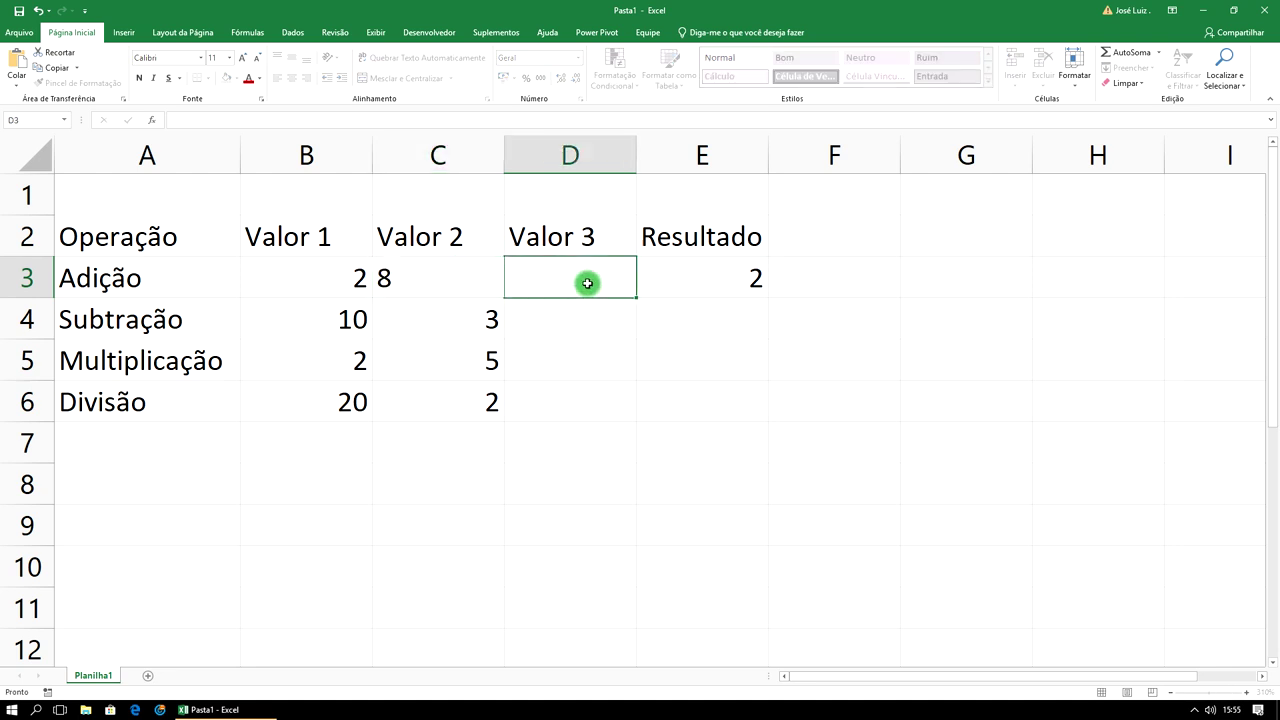
pyautogui.write('100')
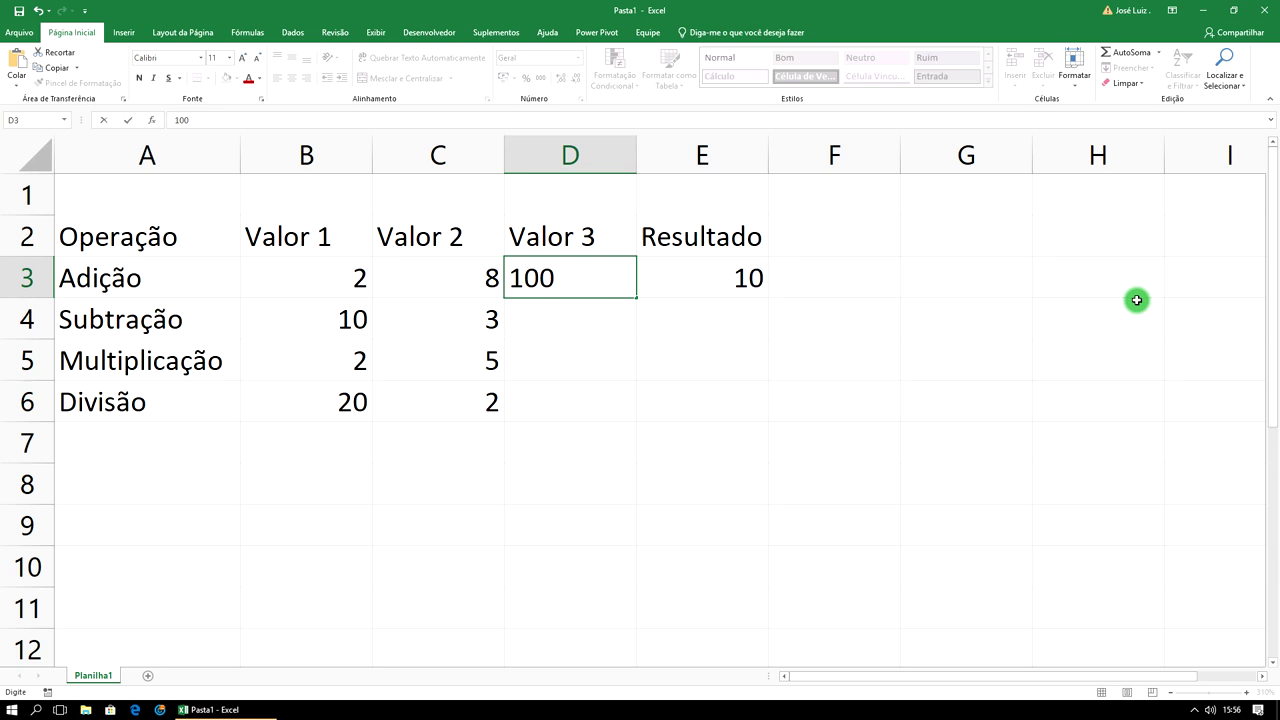
pyautogui.click(1036, 320)
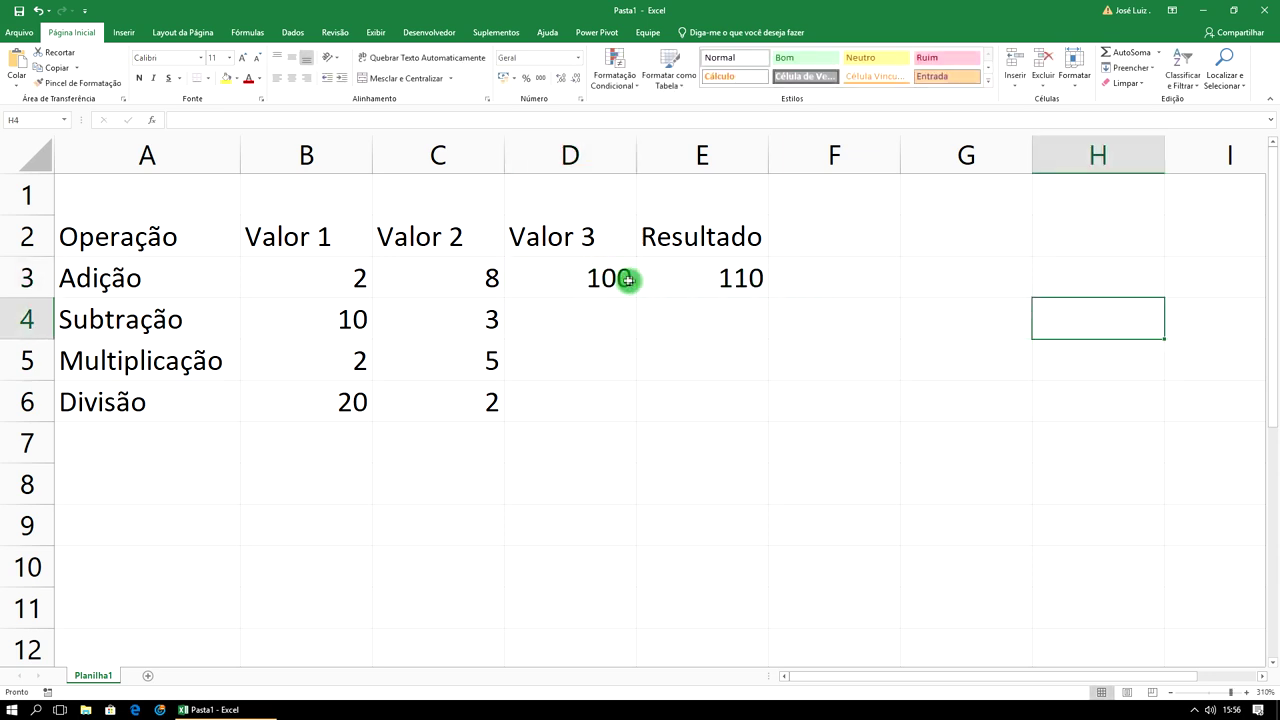
pyautogui.click(728, 270)
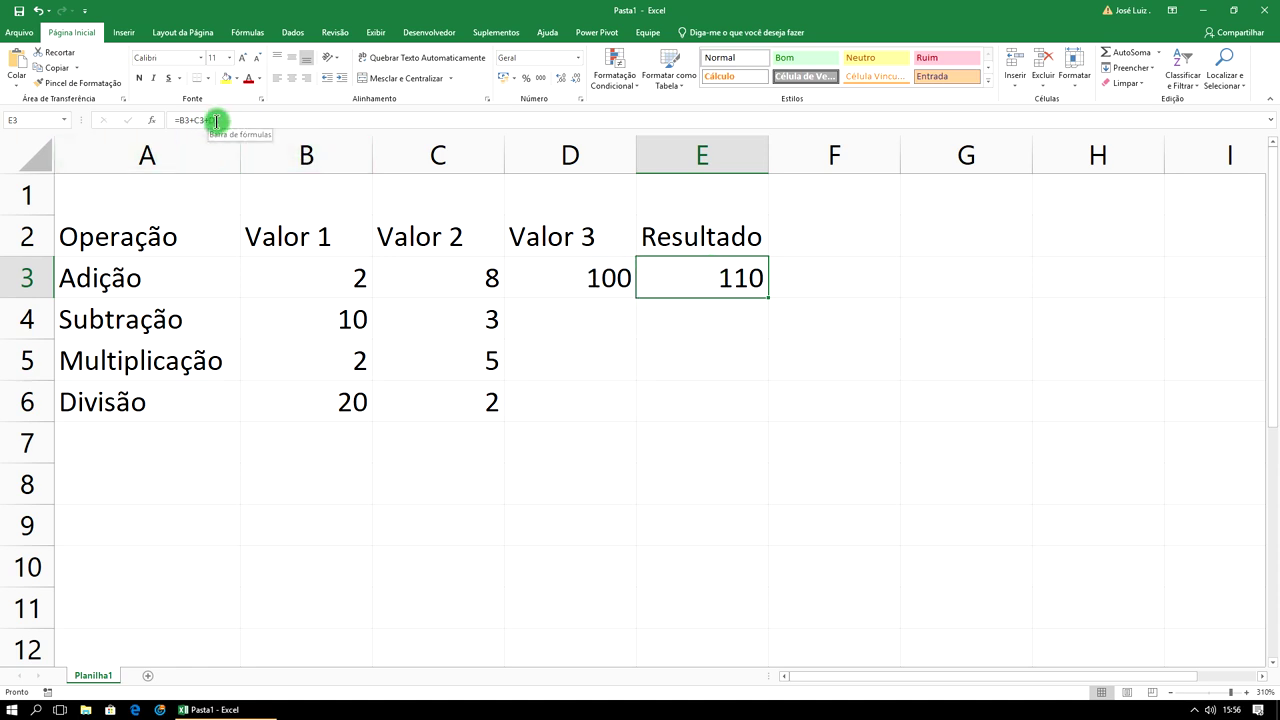
# - Enter =B4-C4 in E4 for the Subtração result of 7
pyautogui.click(706, 323)
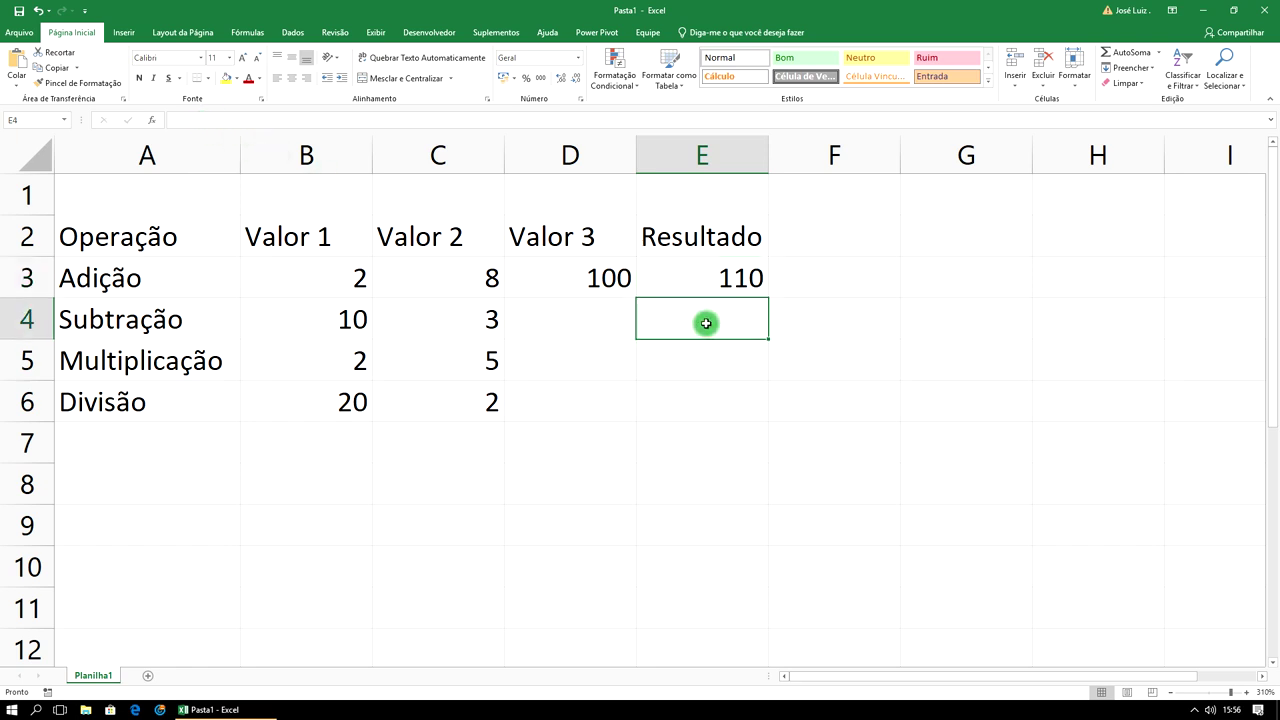
pyautogui.write('=')
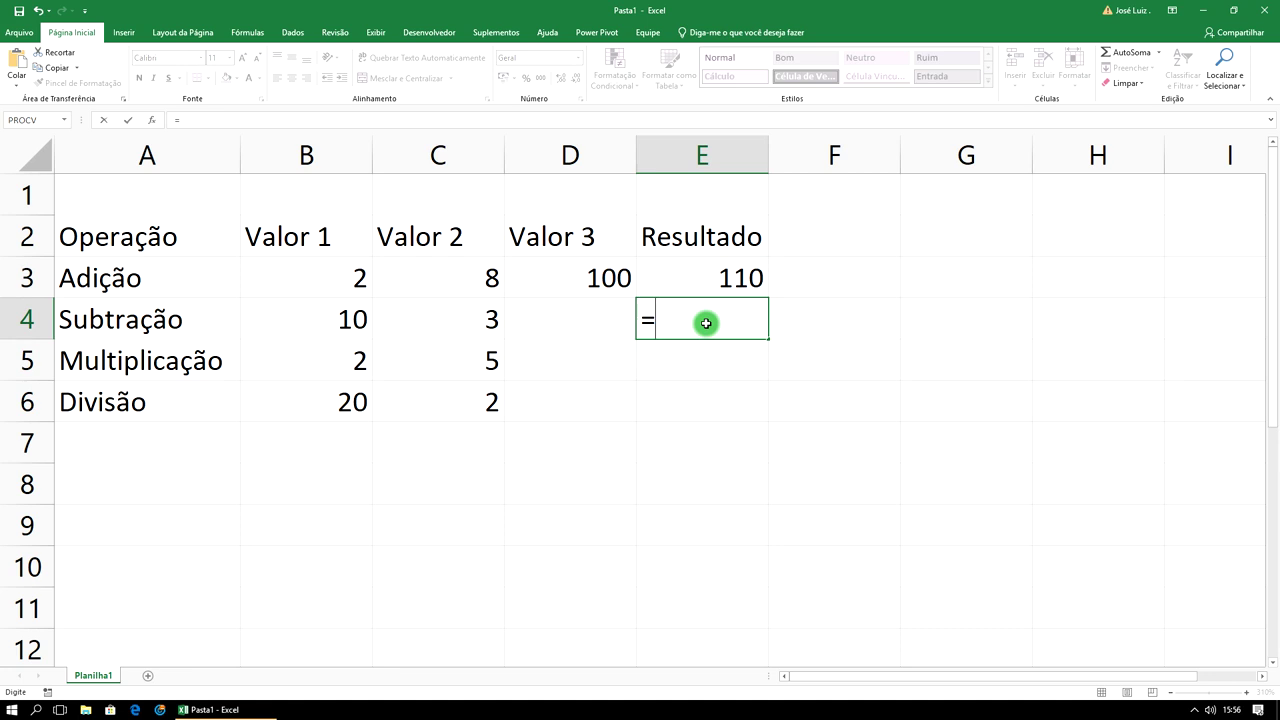
pyautogui.click(342, 319)
pyautogui.write('-')
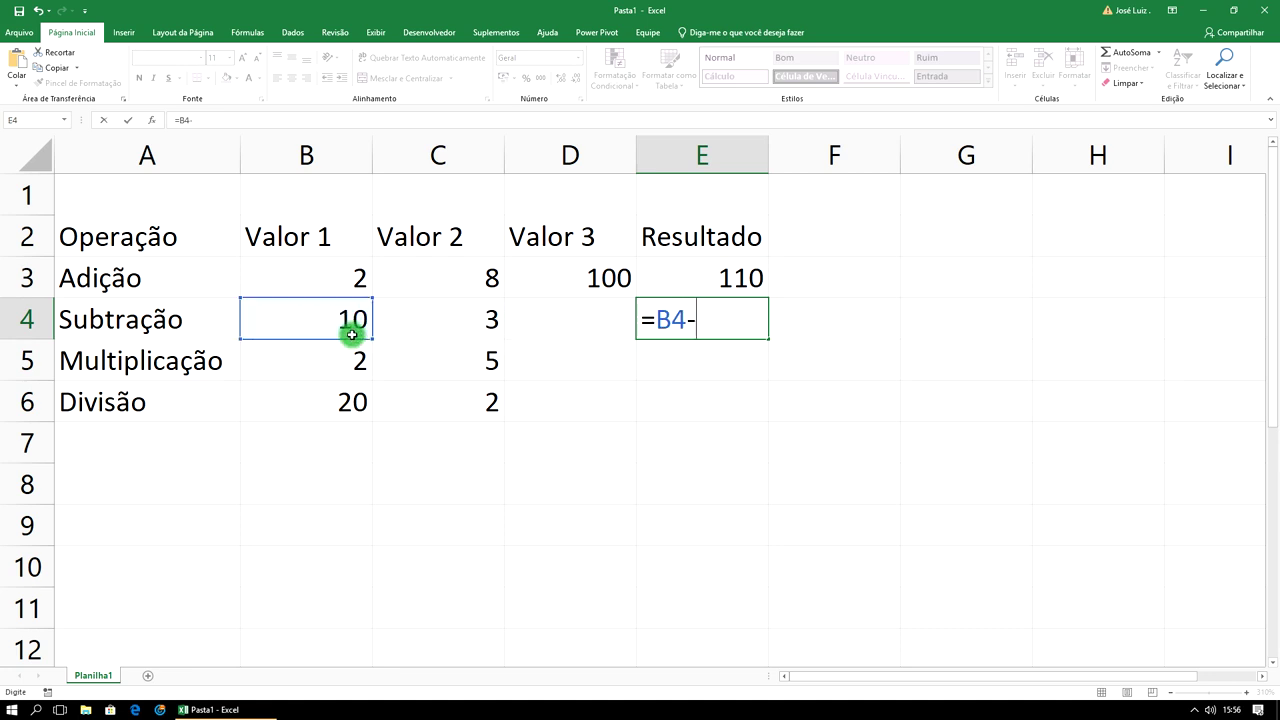
pyautogui.click(457, 323)
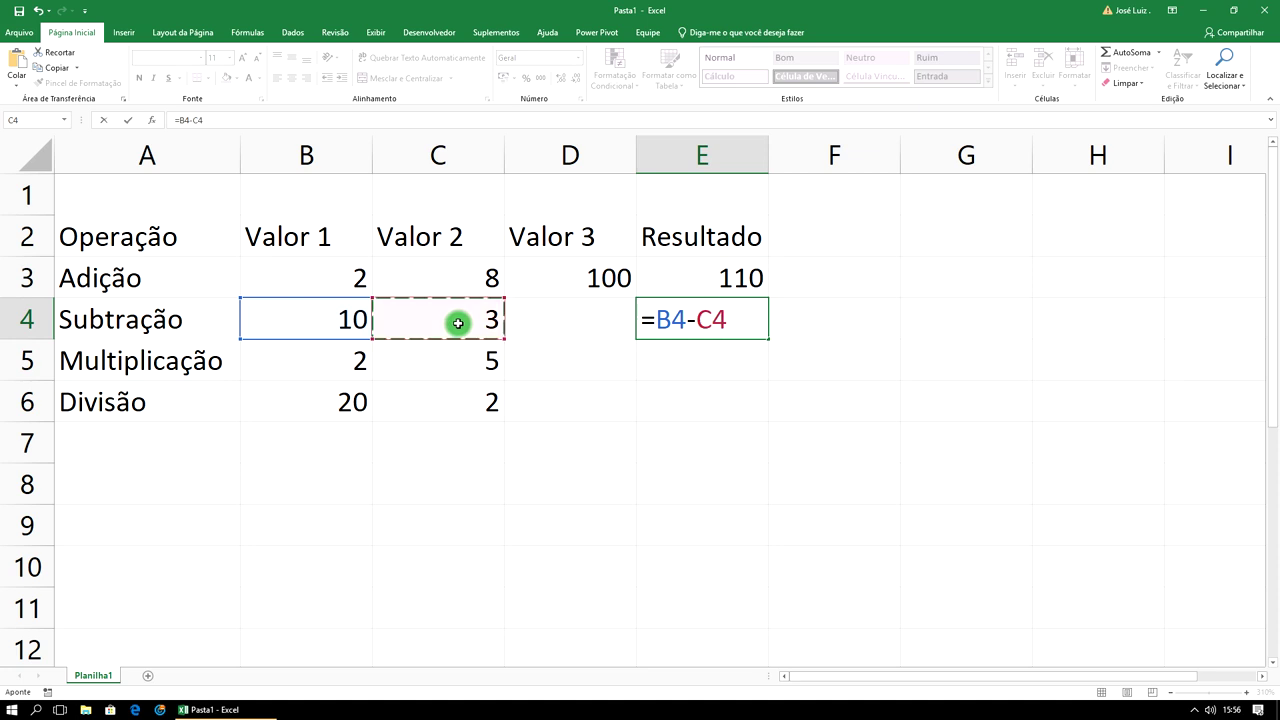
pyautogui.press('Return')
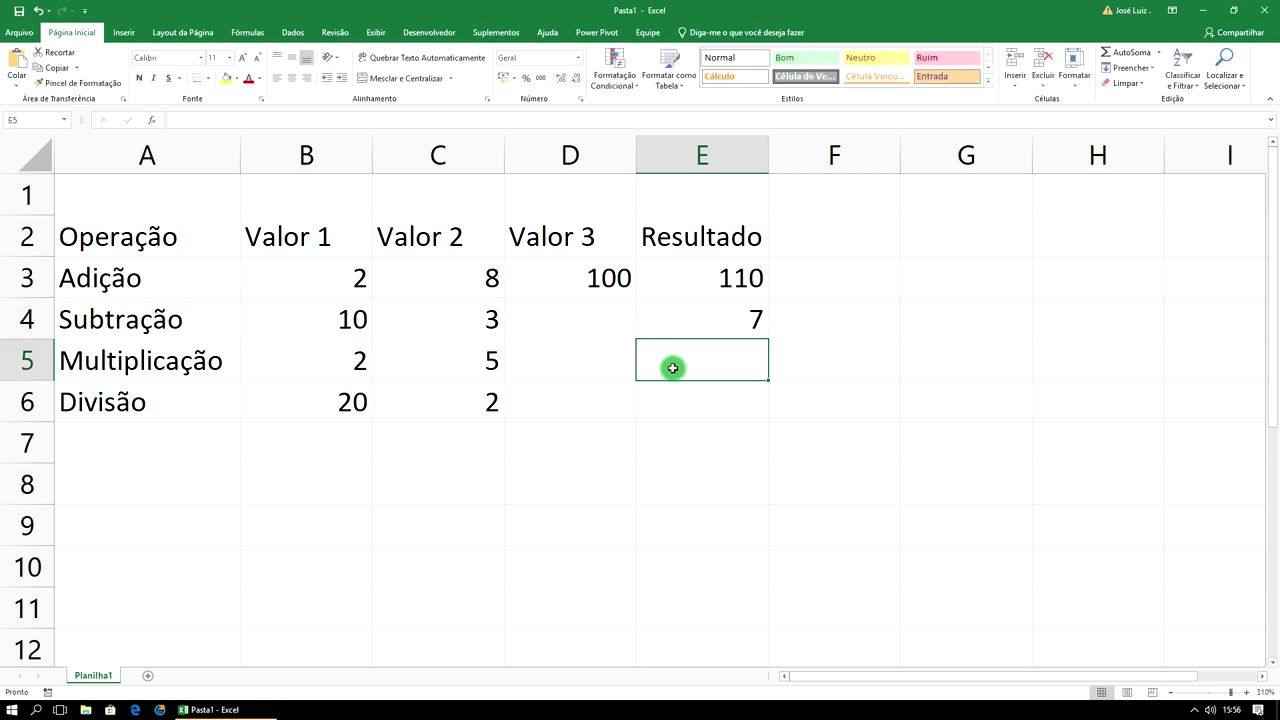
# - Enter =B5*C5 in E5 for the Multiplicação result of 10
pyautogui.write('=')
pyautogui.click(355, 359)
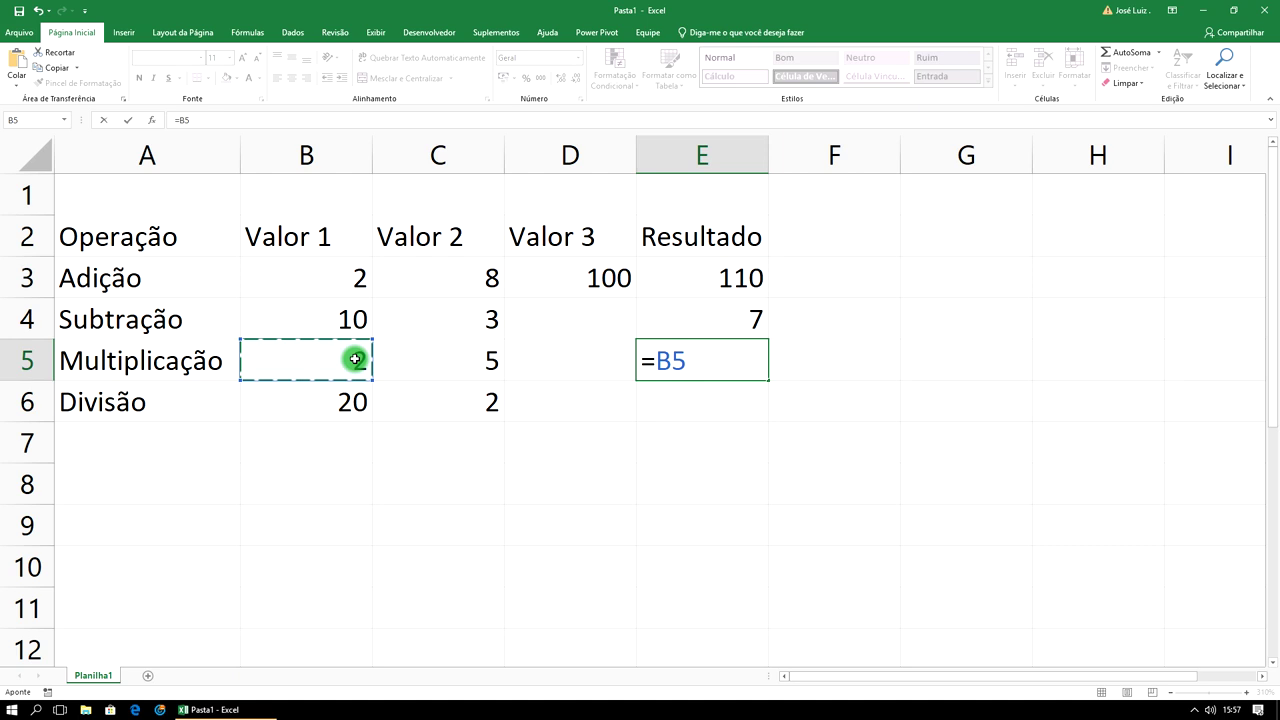
pyautogui.write('*')
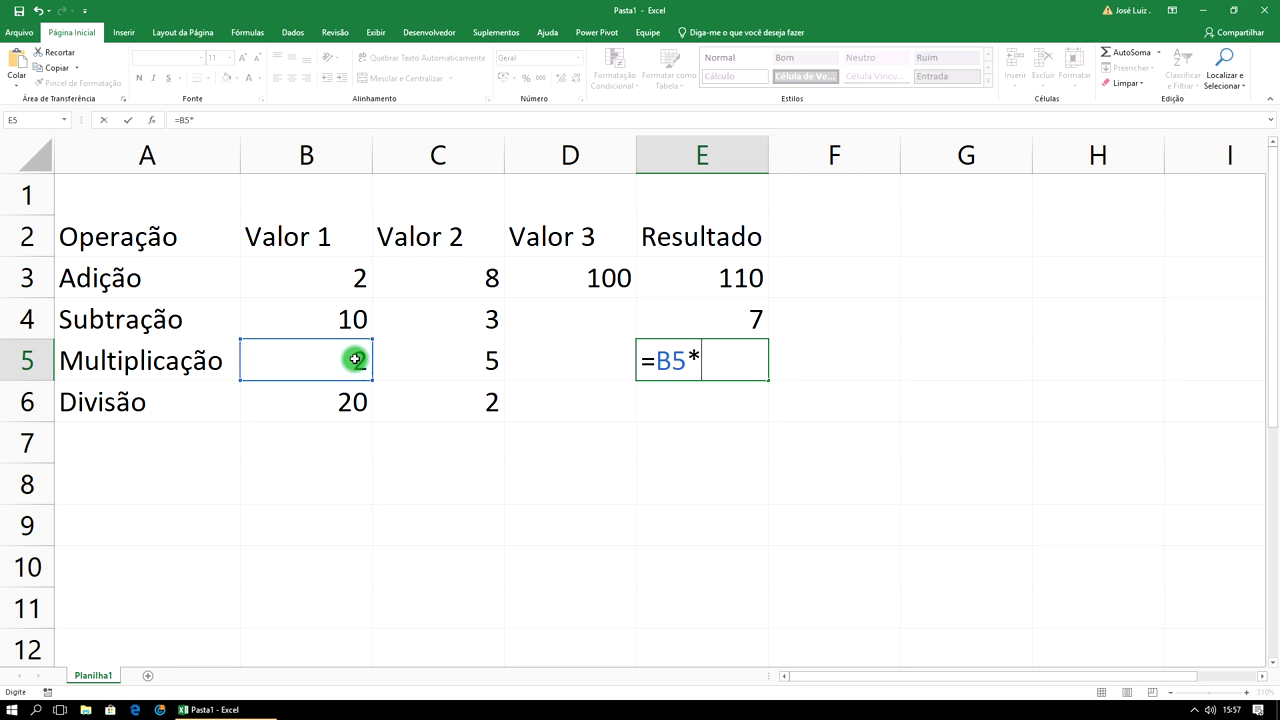
pyautogui.click(449, 365)
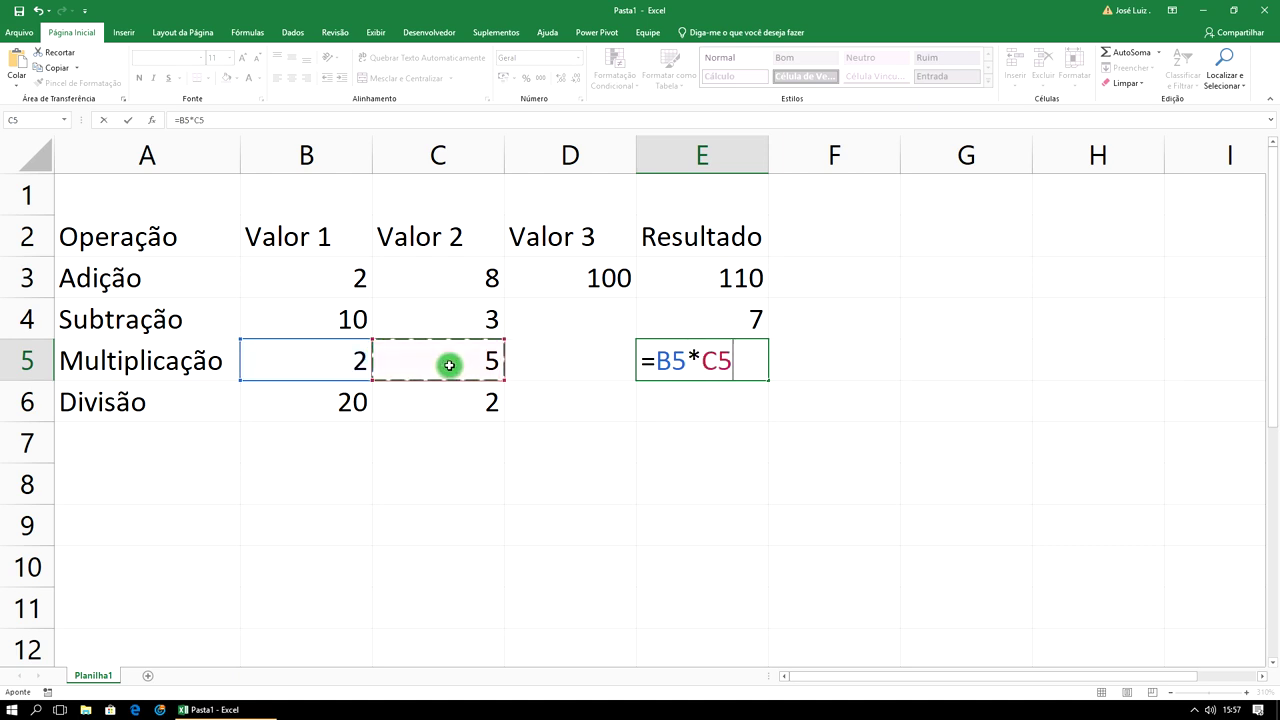
pyautogui.press('Return')
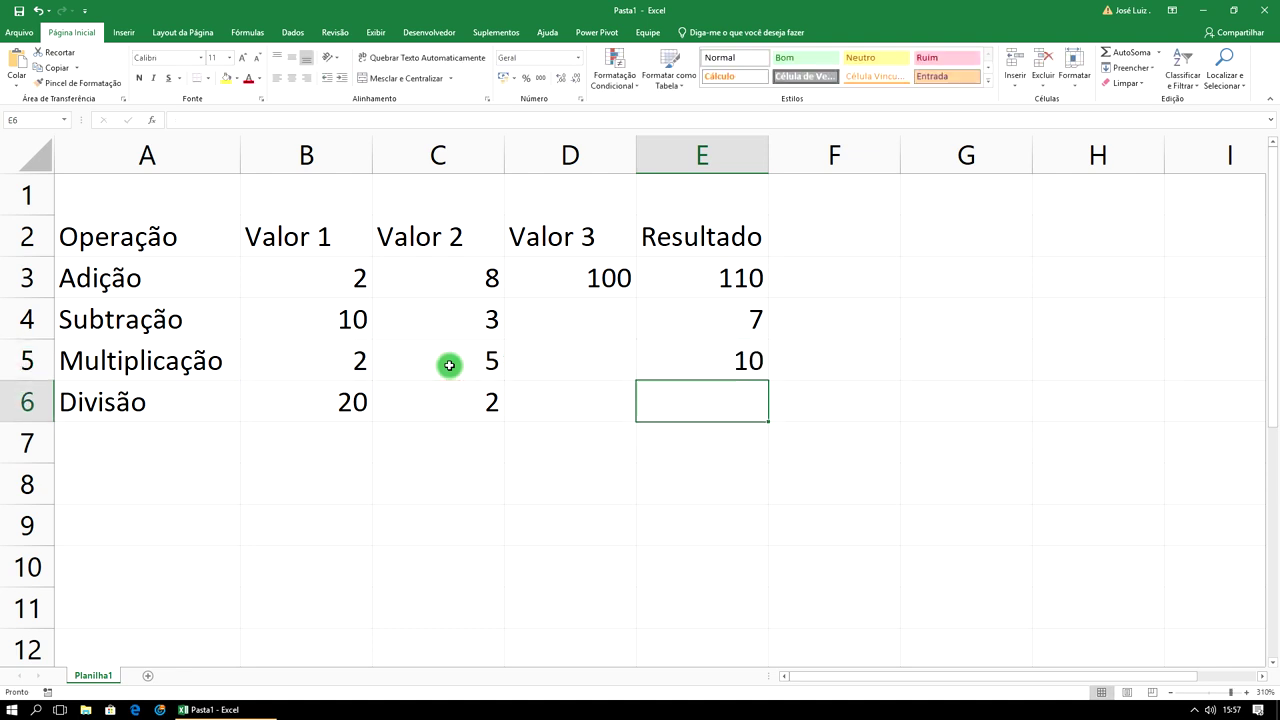
pyautogui.click(359, 403)
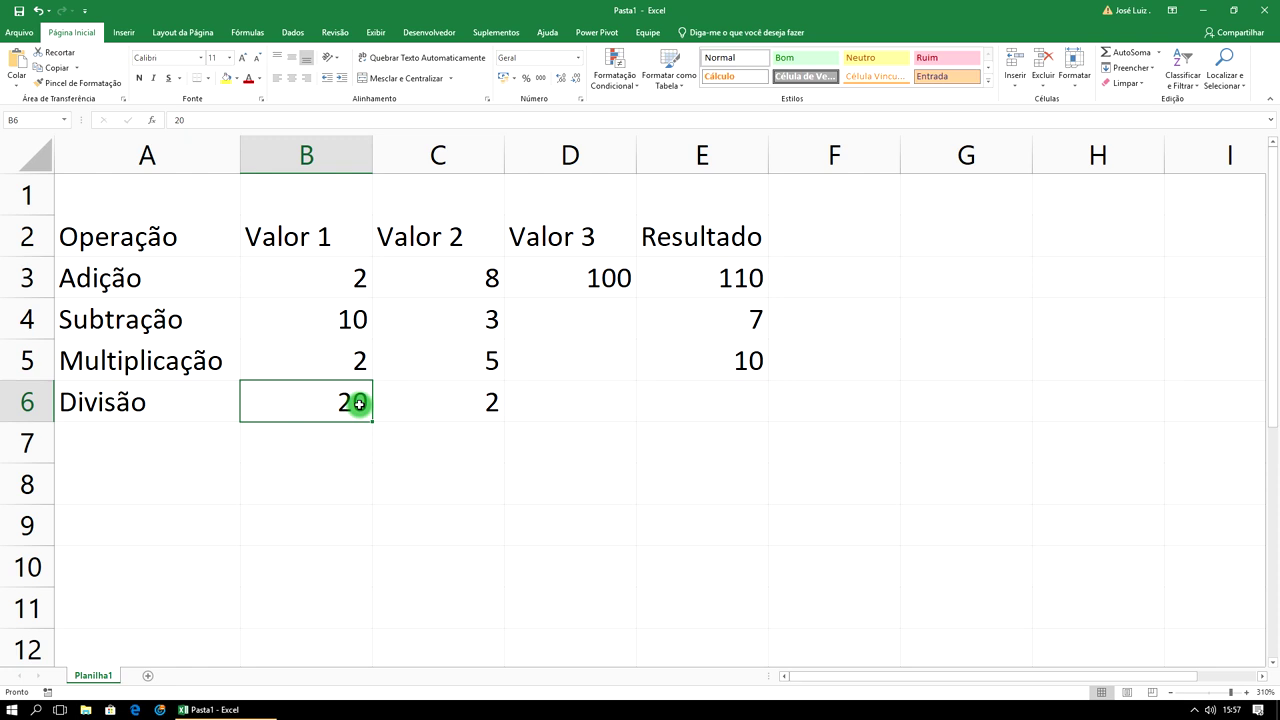
# - Enter the division formula =B6/C6 in E6 for Divisão
pyautogui.write('=')
pyautogui.press('BackSpace')
pyautogui.press('Escape')
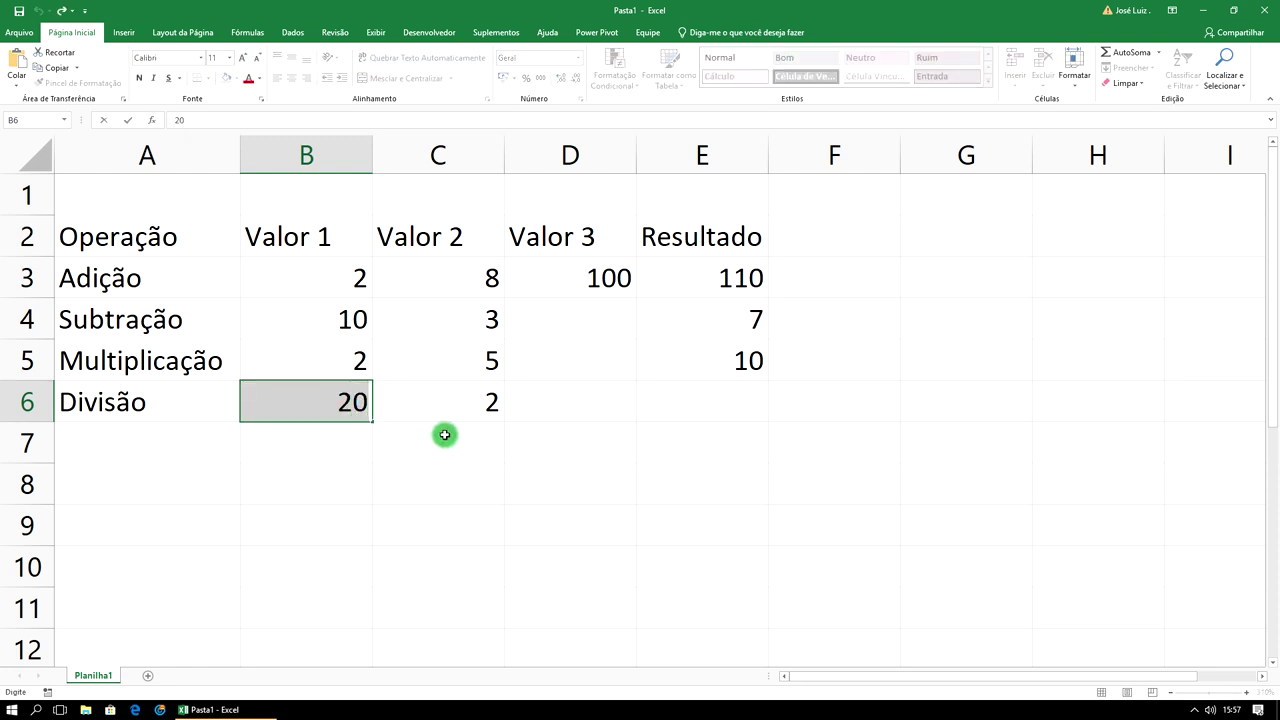
pyautogui.click(719, 411)
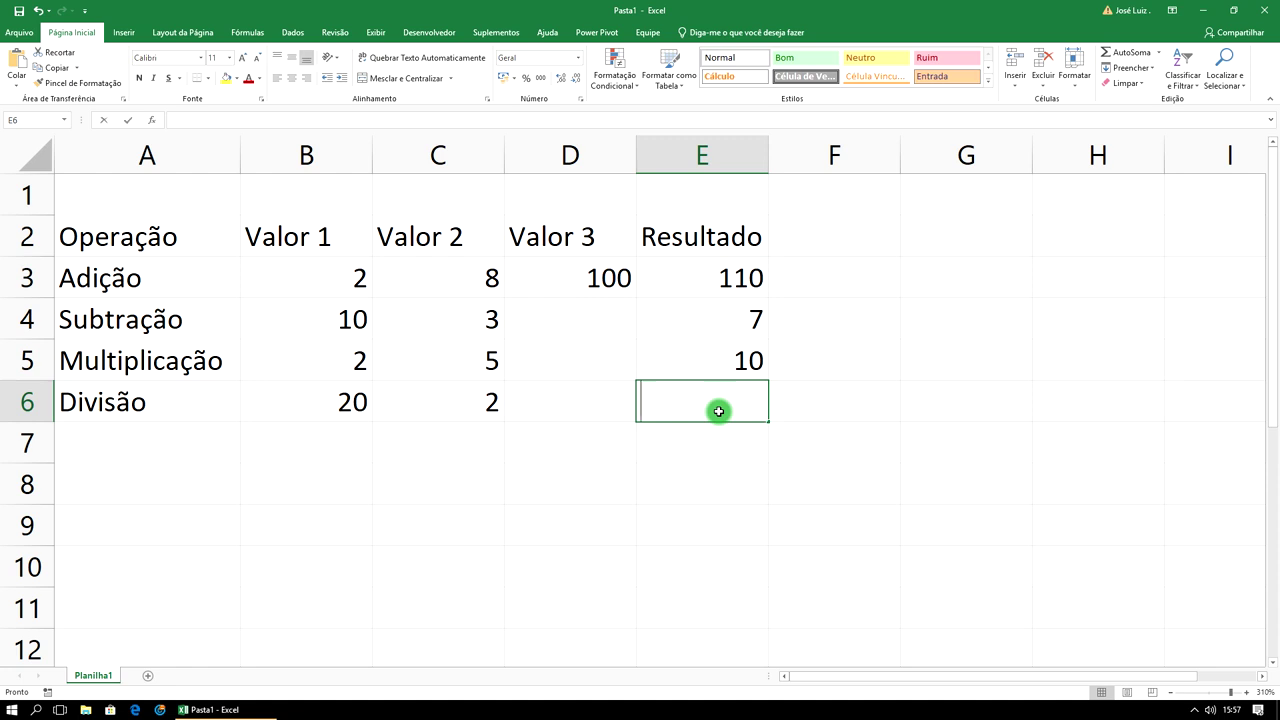
pyautogui.write('=')
pyautogui.click(344, 401)
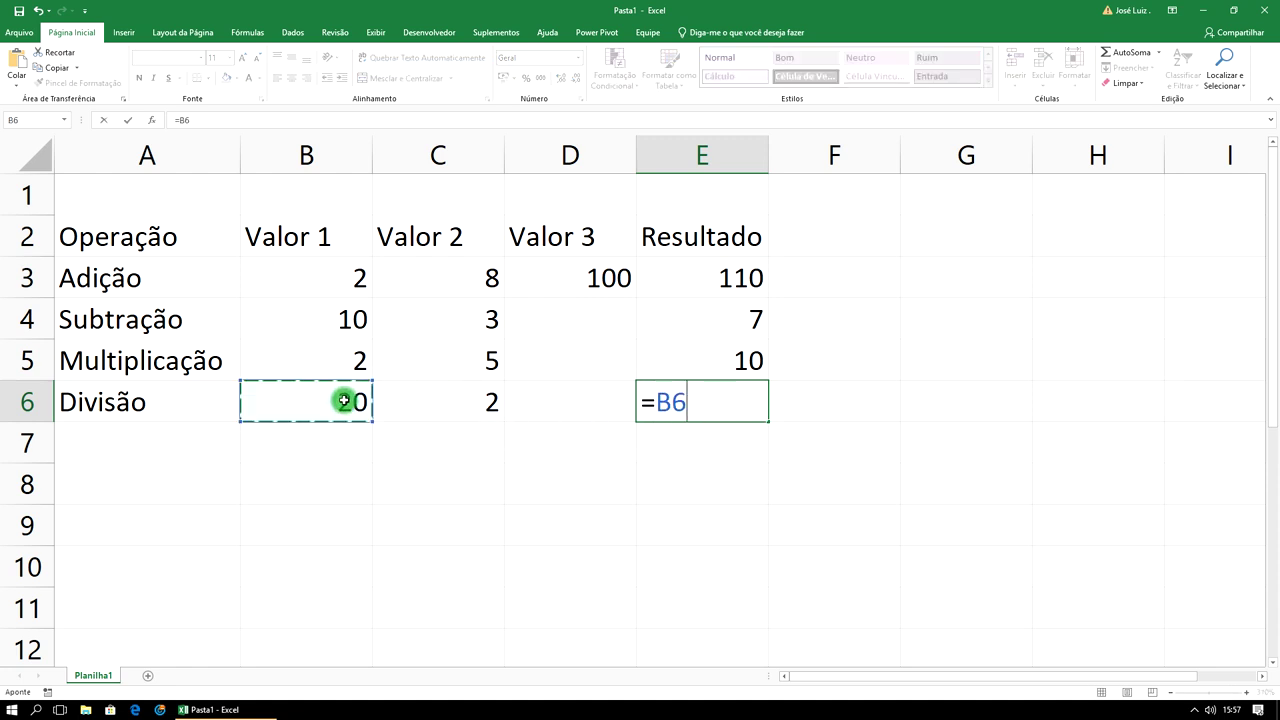
pyautogui.write('/')
pyautogui.click(435, 399)
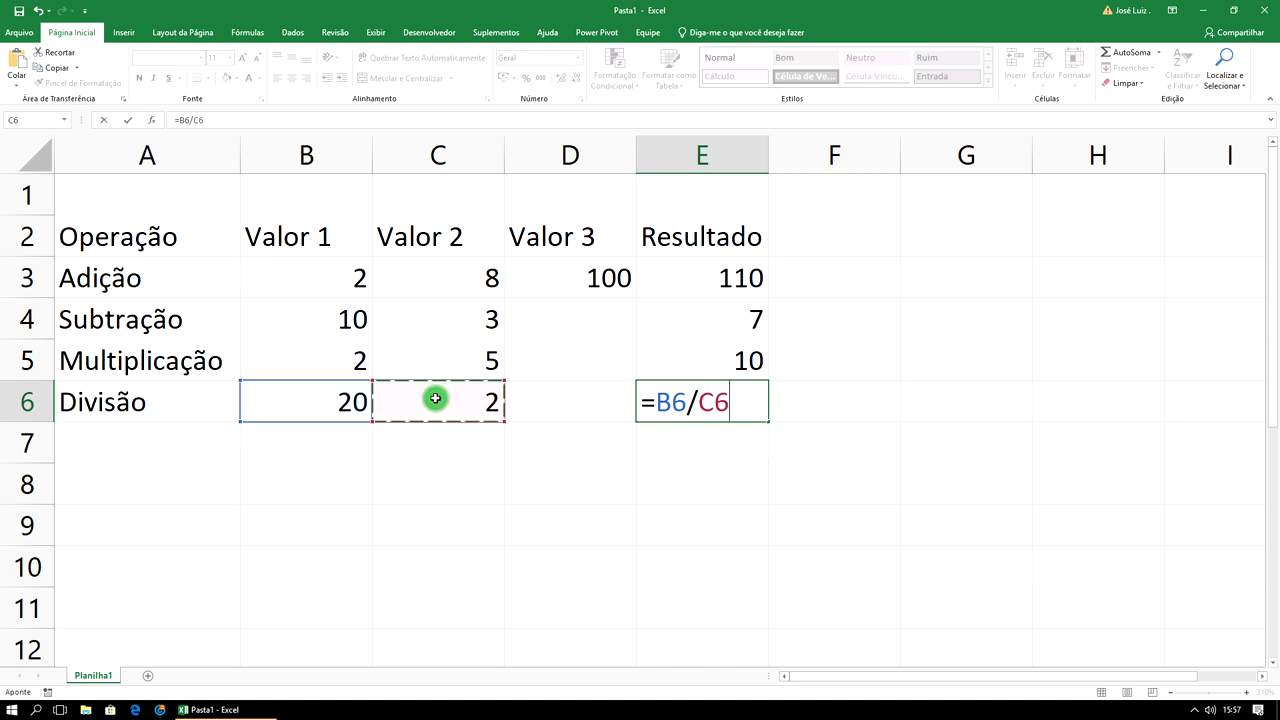
pyautogui.press('Return')
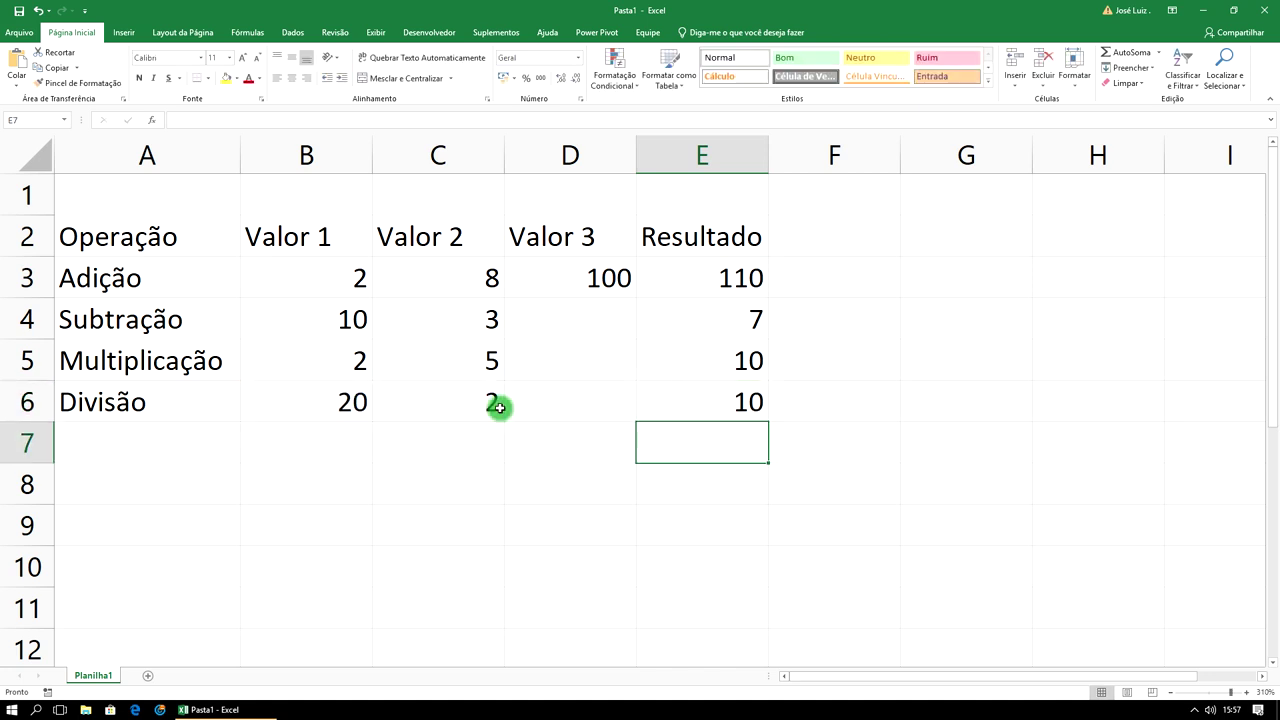
# - Change B6 to 100 and B5 to 6, giving results 50 and 30
pyautogui.click(362, 404)
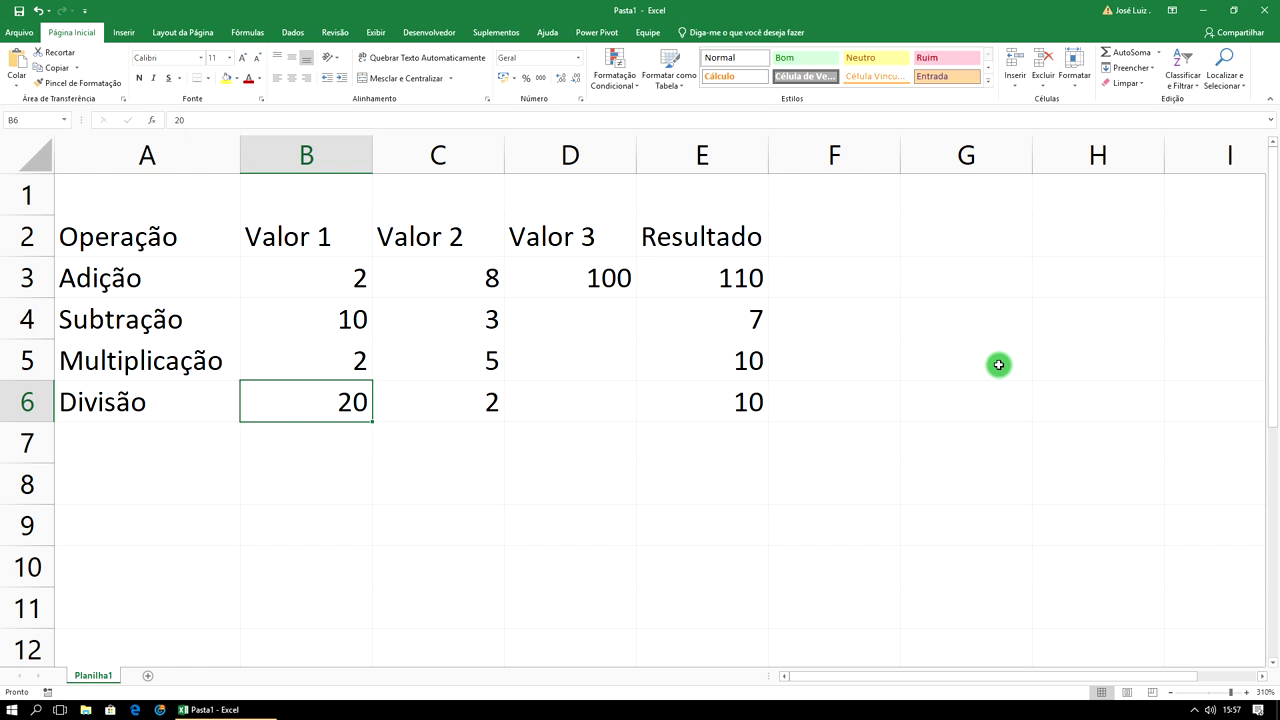
pyautogui.write('1')
pyautogui.press('Return')
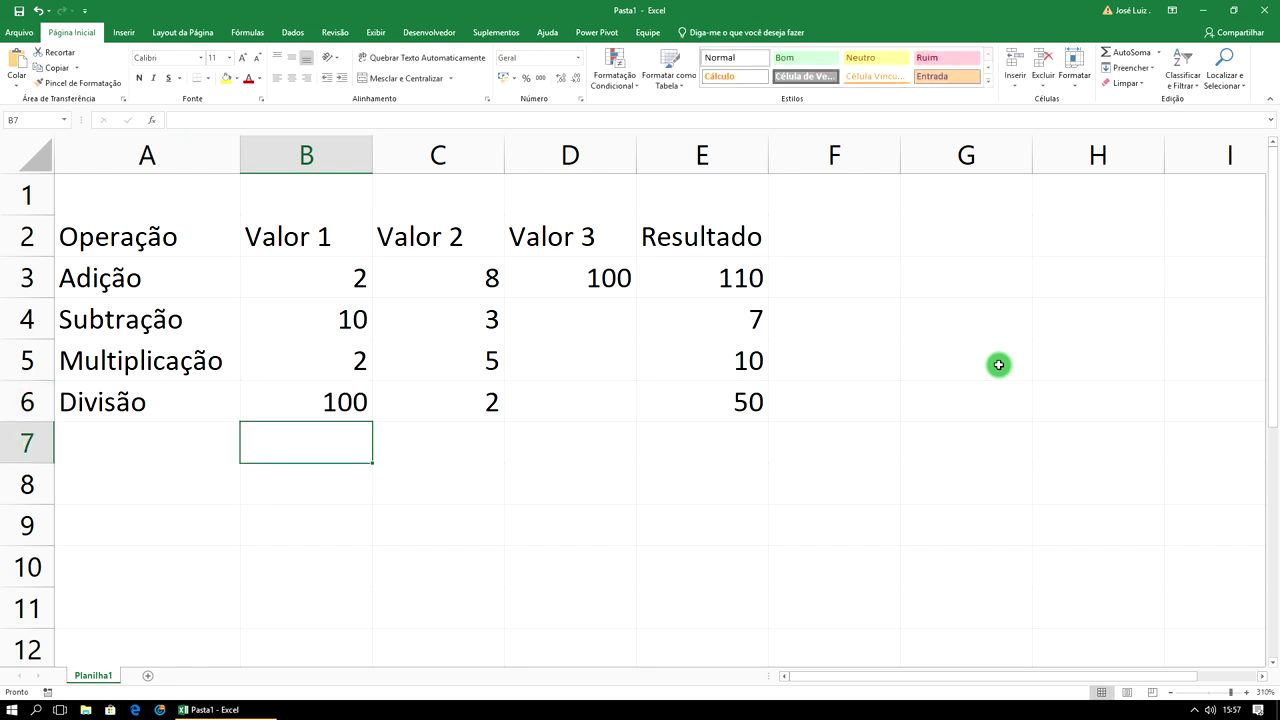
pyautogui.click(345, 361)
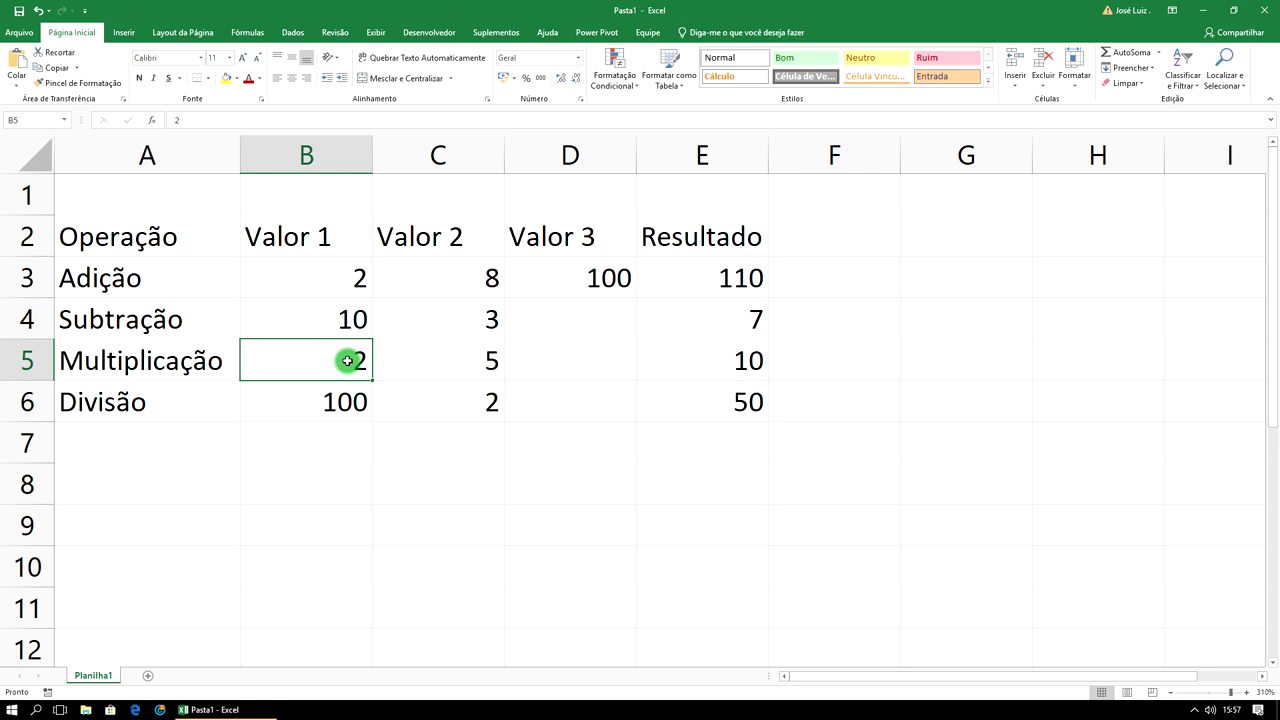
pyautogui.write('6')
pyautogui.press('Return')
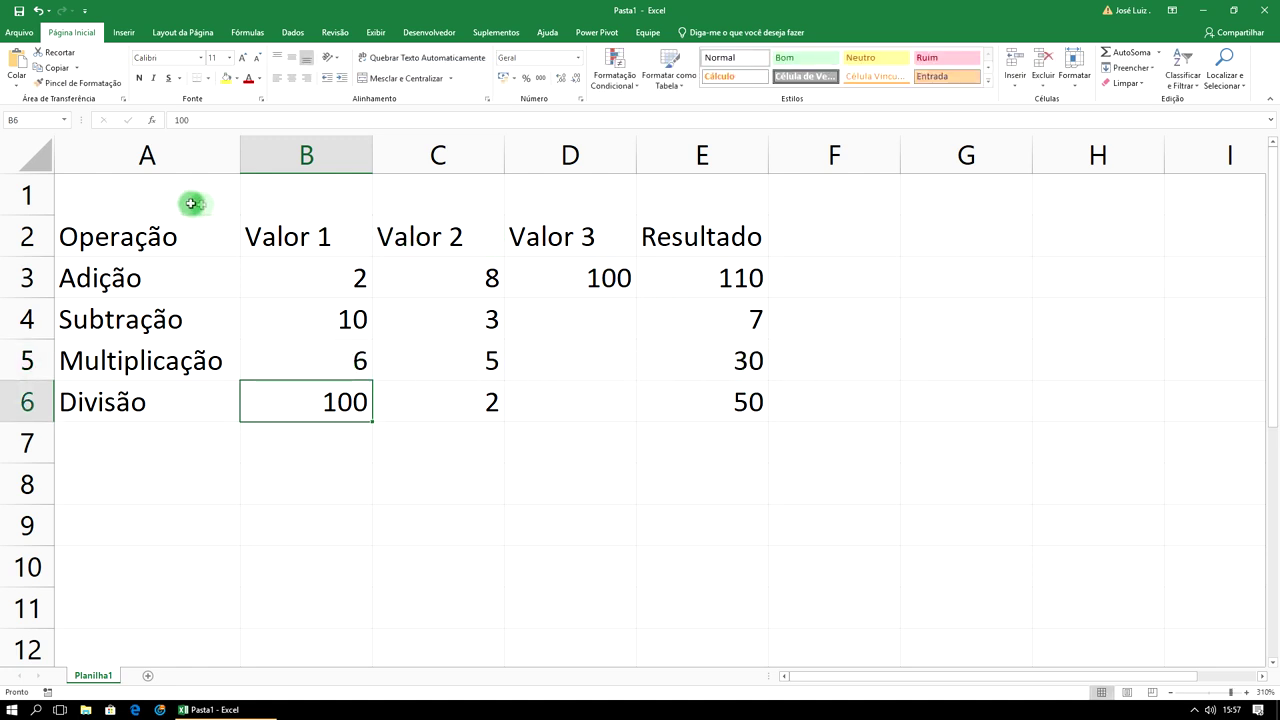
# - Merge and centre A1:E1 and type the title 'Operações Básicas'
pyautogui.moveTo(133, 201); pyautogui.dragTo(316, 198)
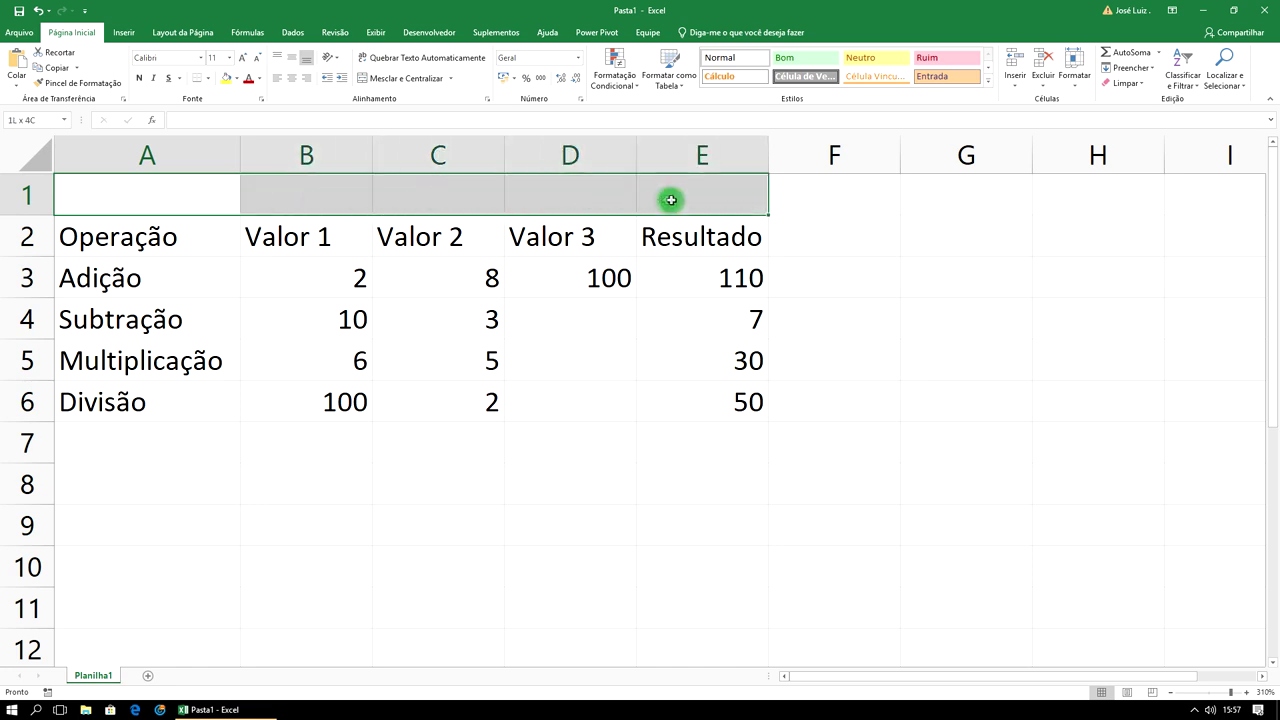
pyautogui.moveTo(316, 198); pyautogui.dragTo(628, 182)
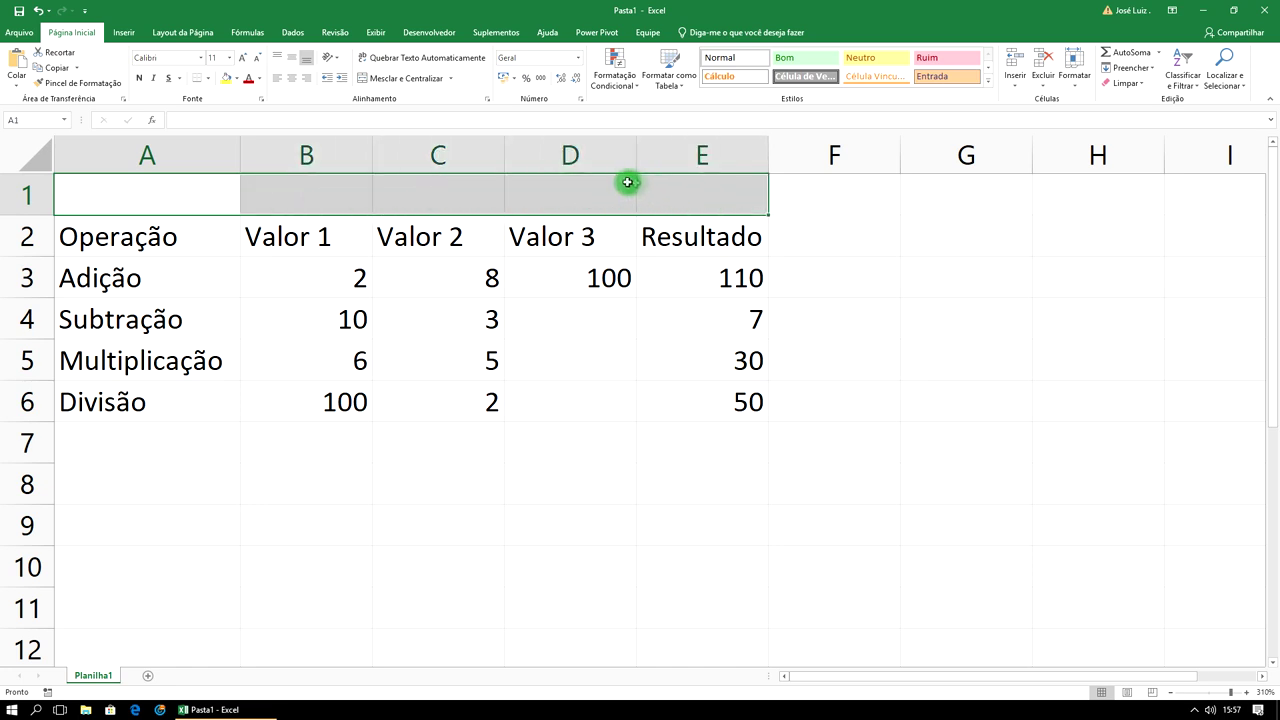
pyautogui.click(409, 80)
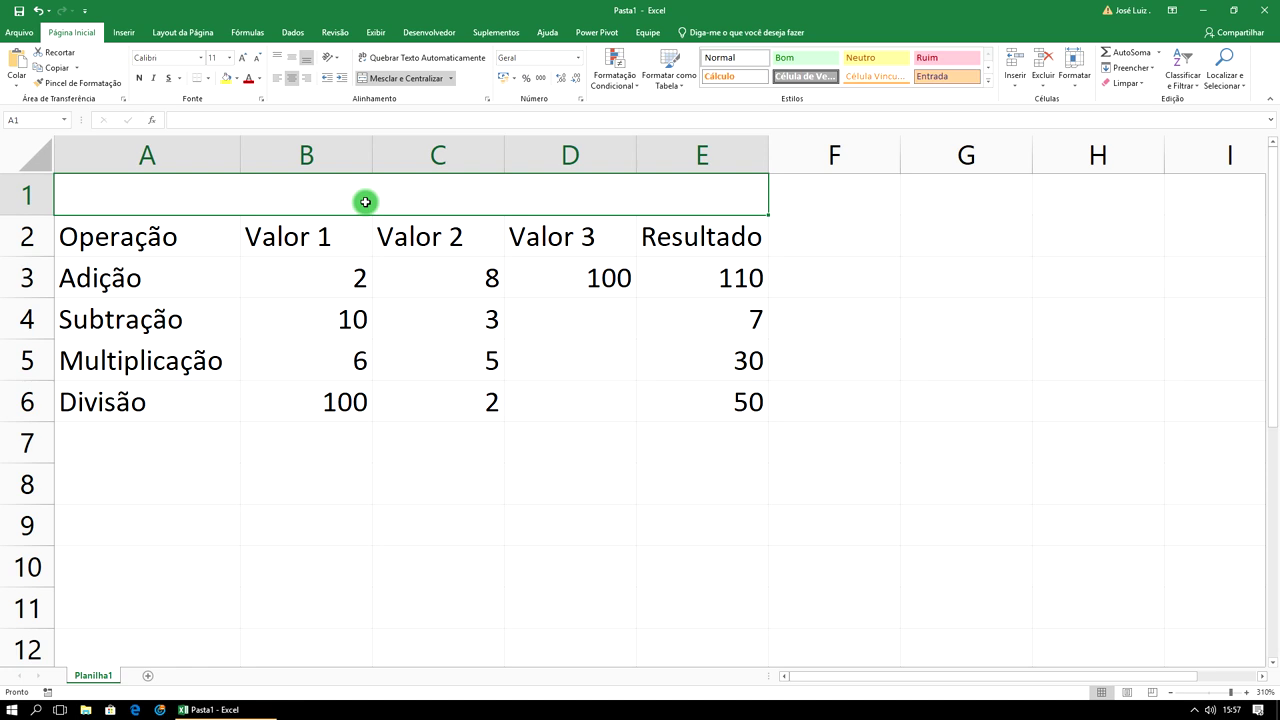
pyautogui.write('Operações Básicas')
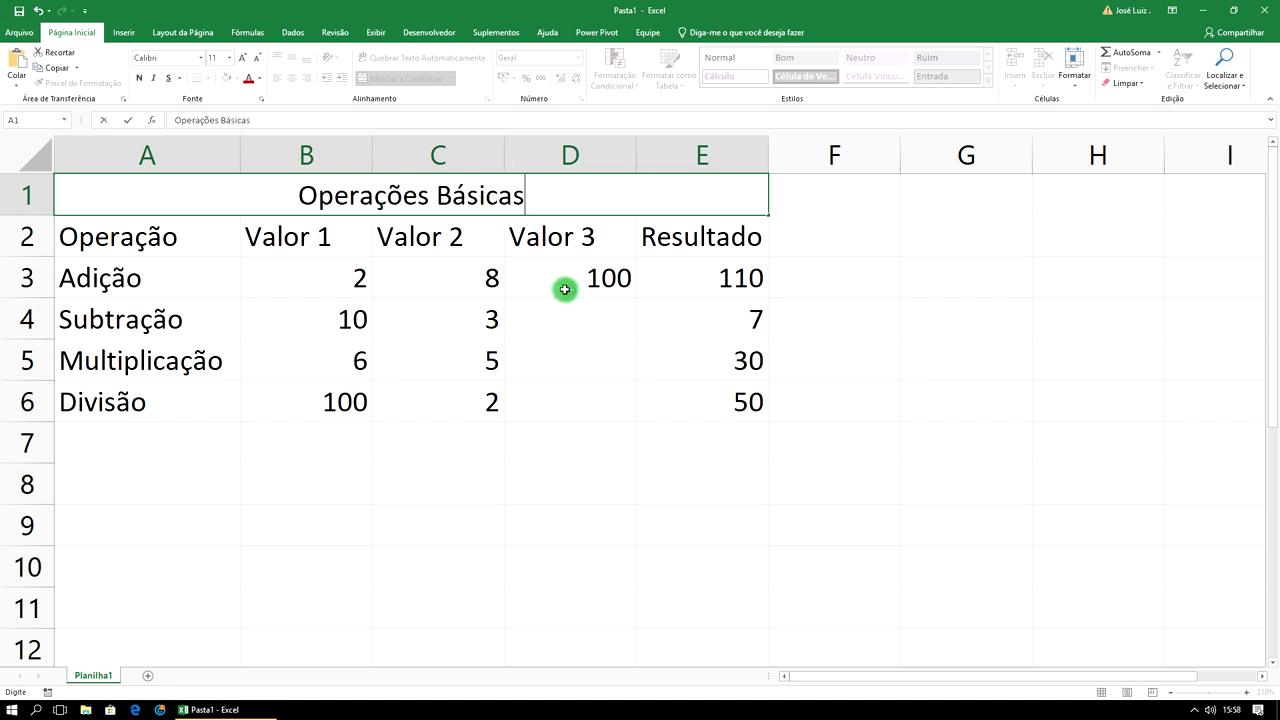
pyautogui.click(645, 295)
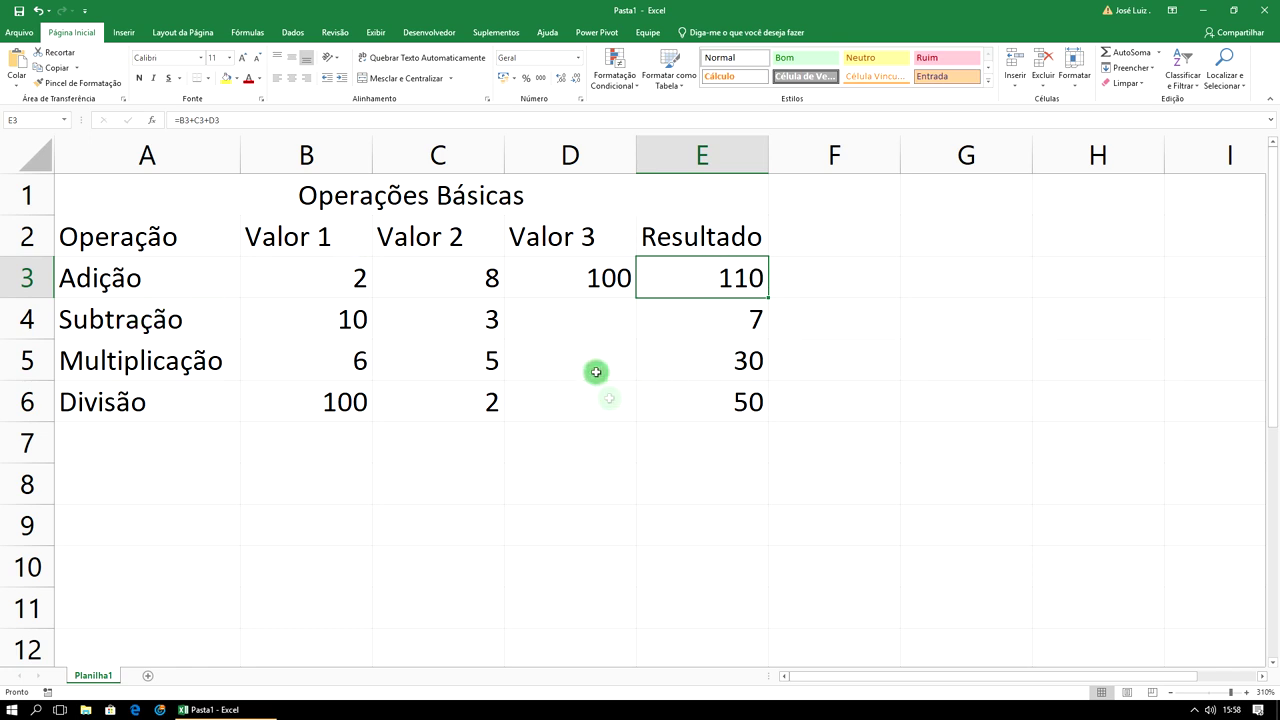
# - Fill the merged Operações Básicas title cell with yellow
pyautogui.moveTo(391, 201); pyautogui.dragTo(466, 400)
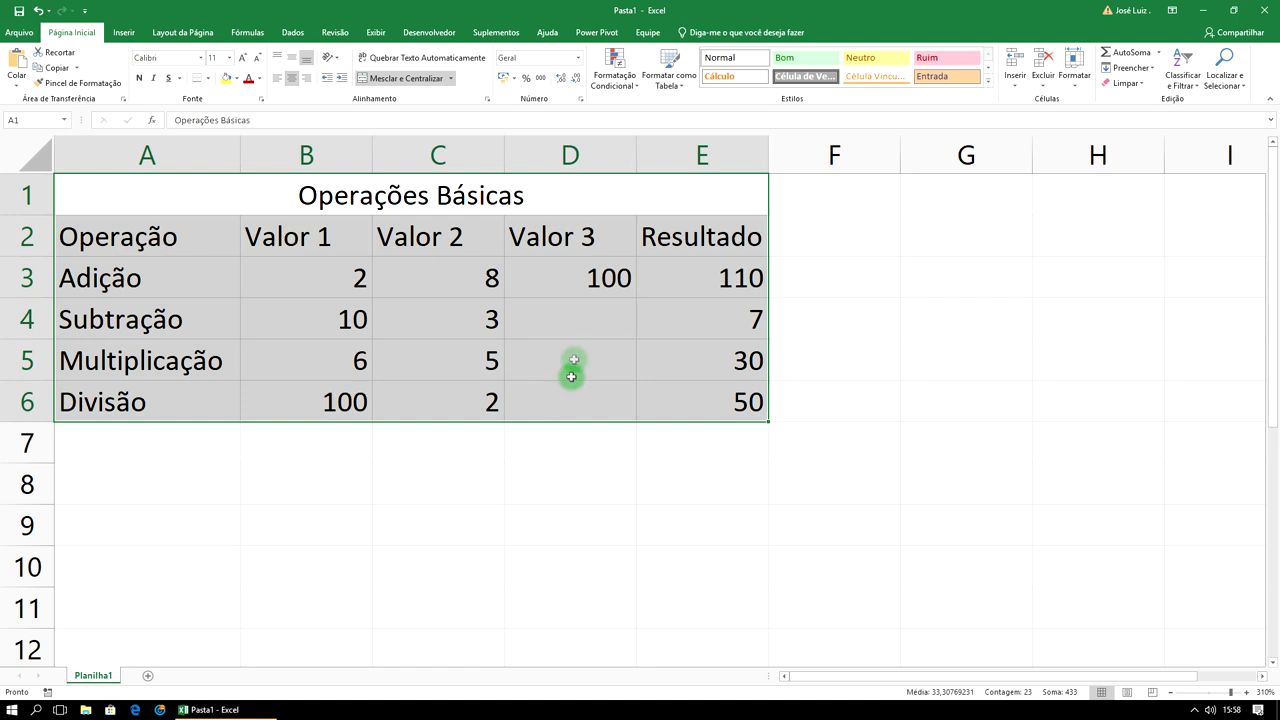
pyautogui.click(862, 328)
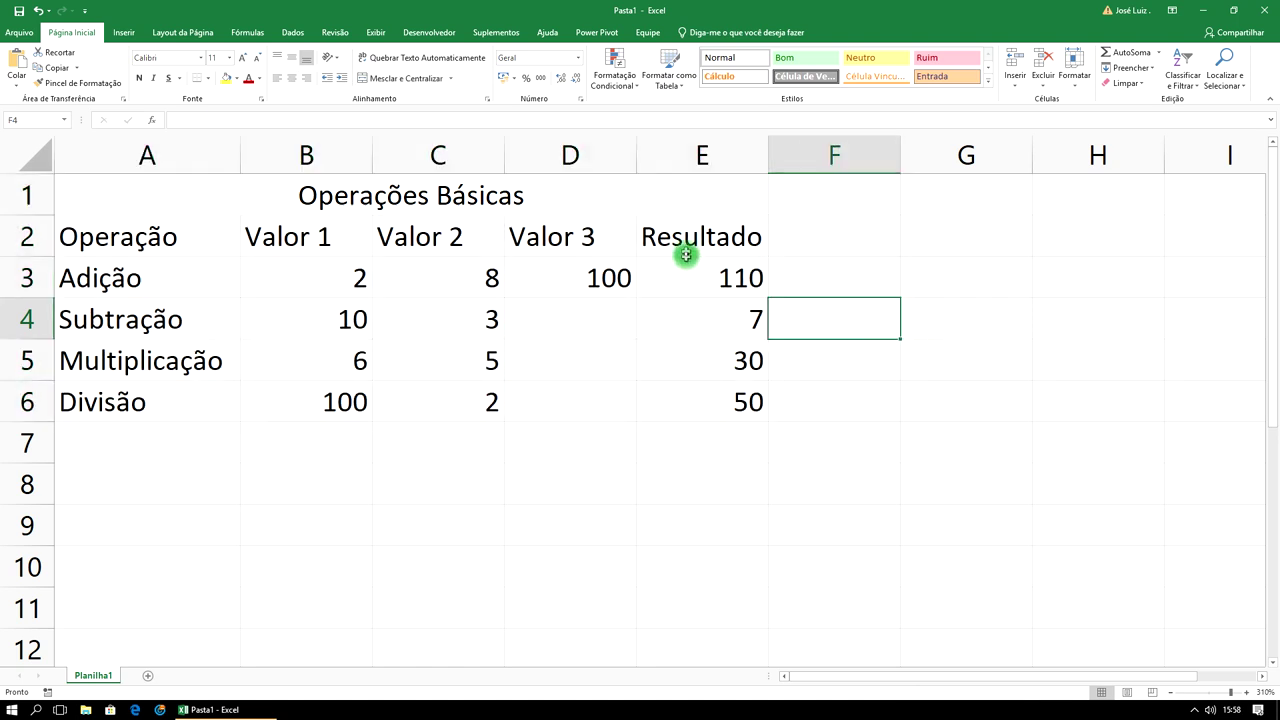
pyautogui.click(478, 199)
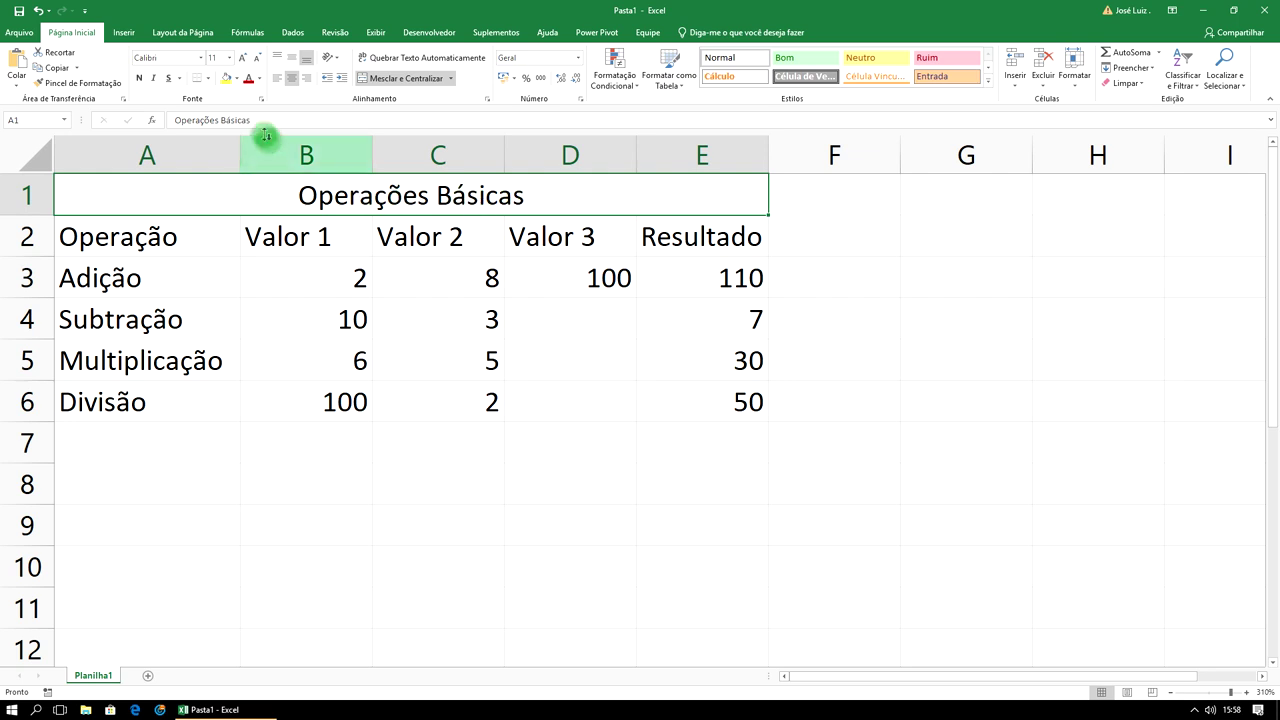
pyautogui.click(236, 78)
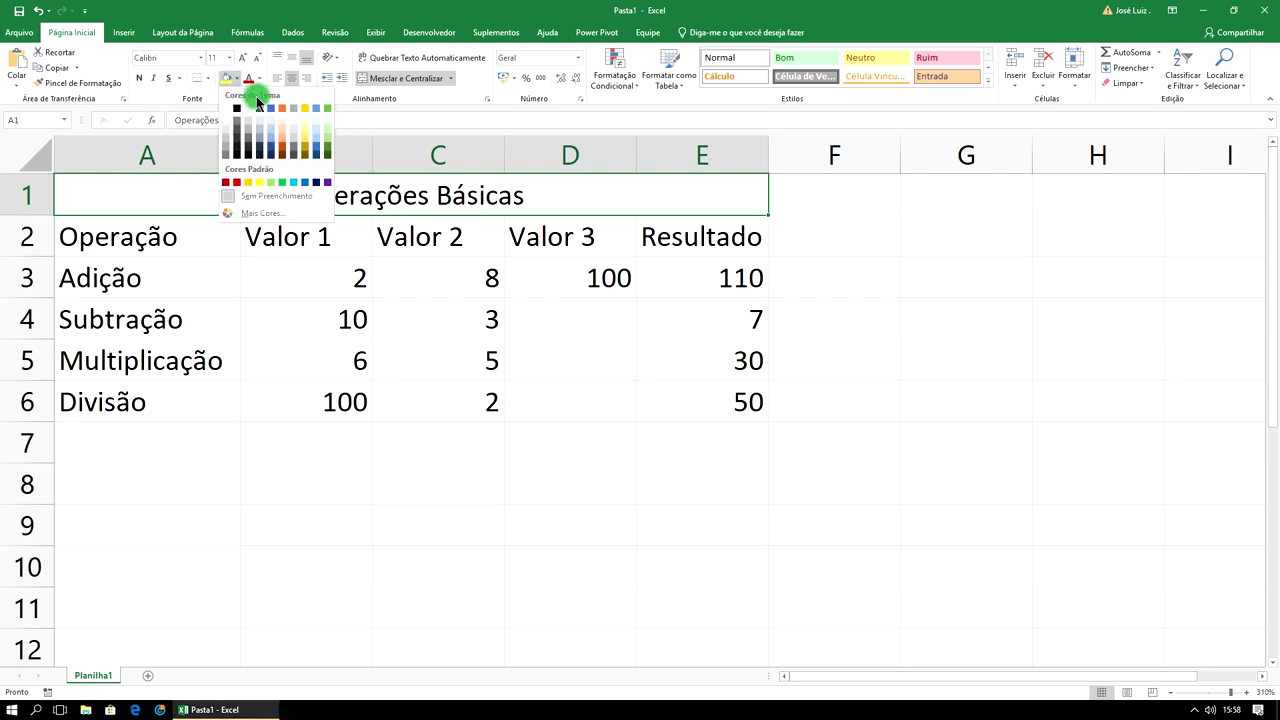
pyautogui.click(305, 108)
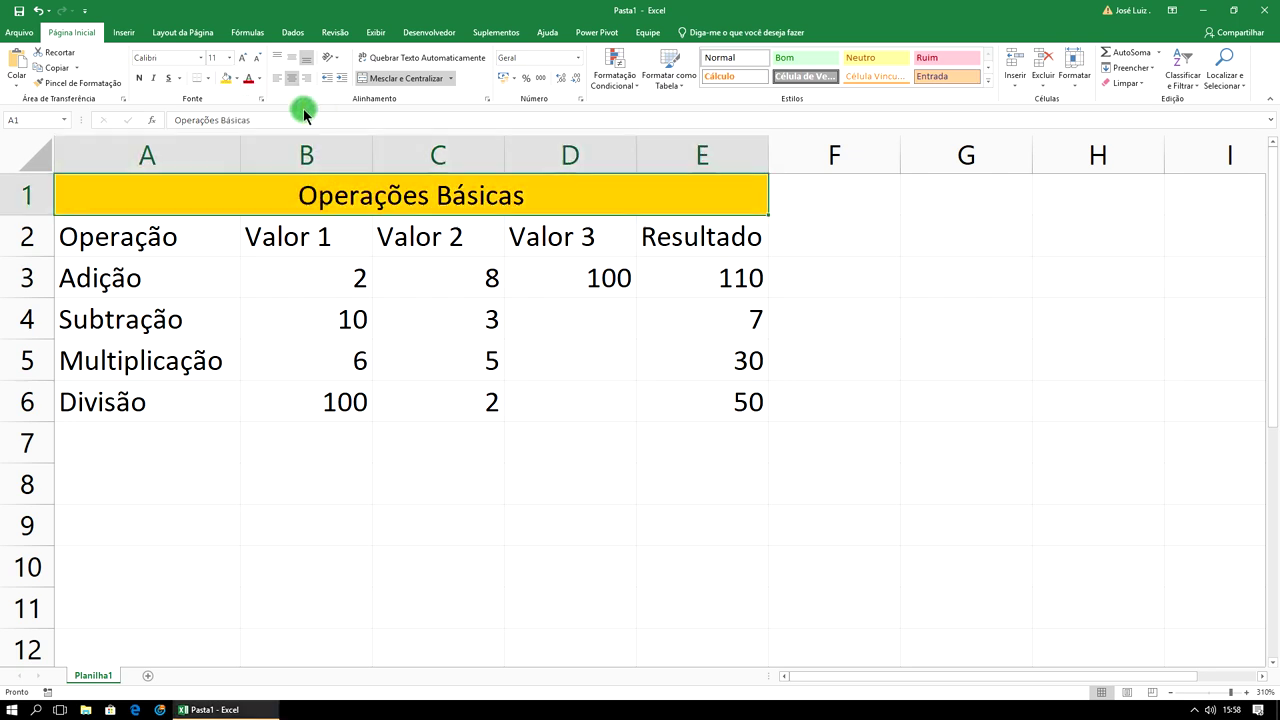
# - Fill the header row A2:E2, Operação to Resultado, with orange
pyautogui.click(128, 238)
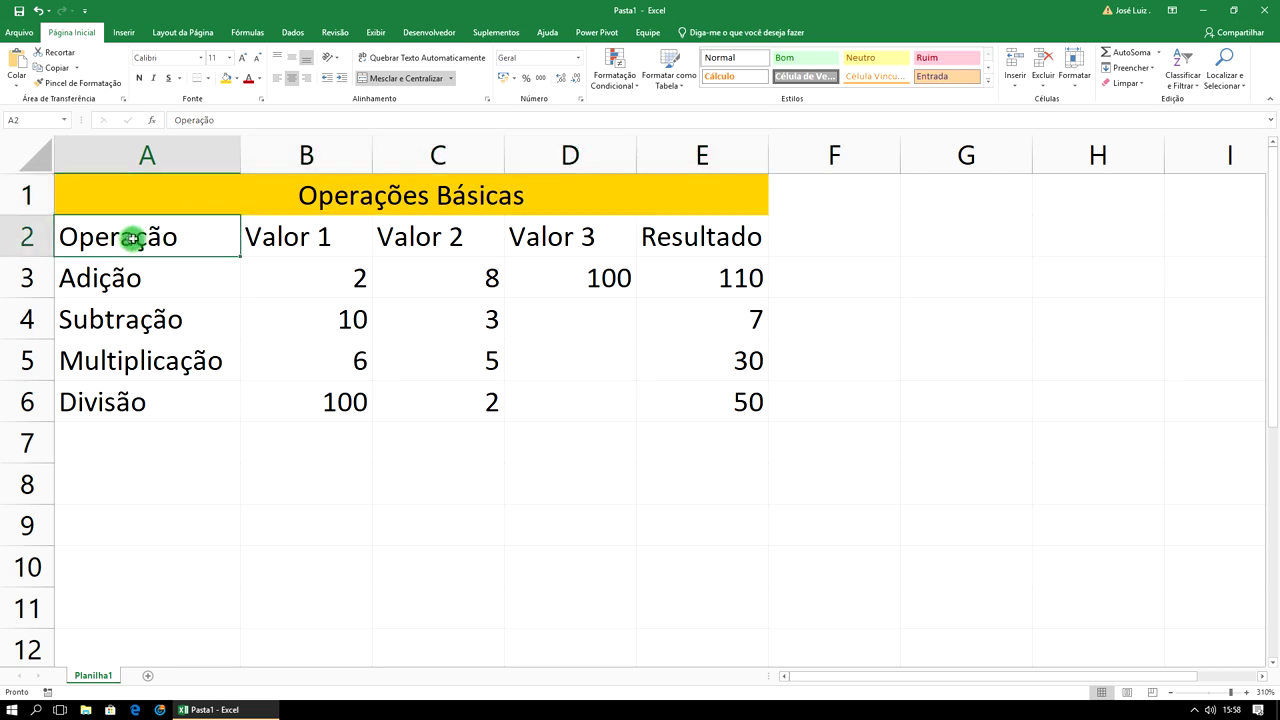
pyautogui.moveTo(128, 238); pyautogui.dragTo(668, 240)
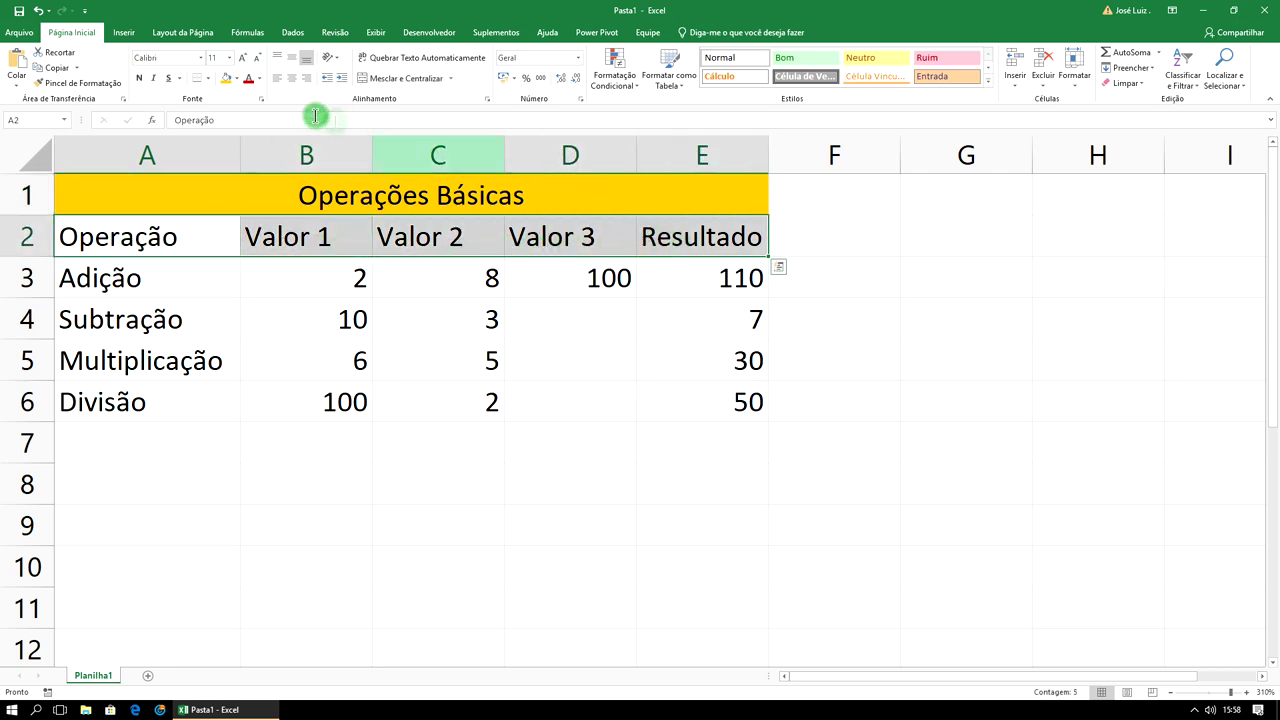
pyautogui.click(236, 78)
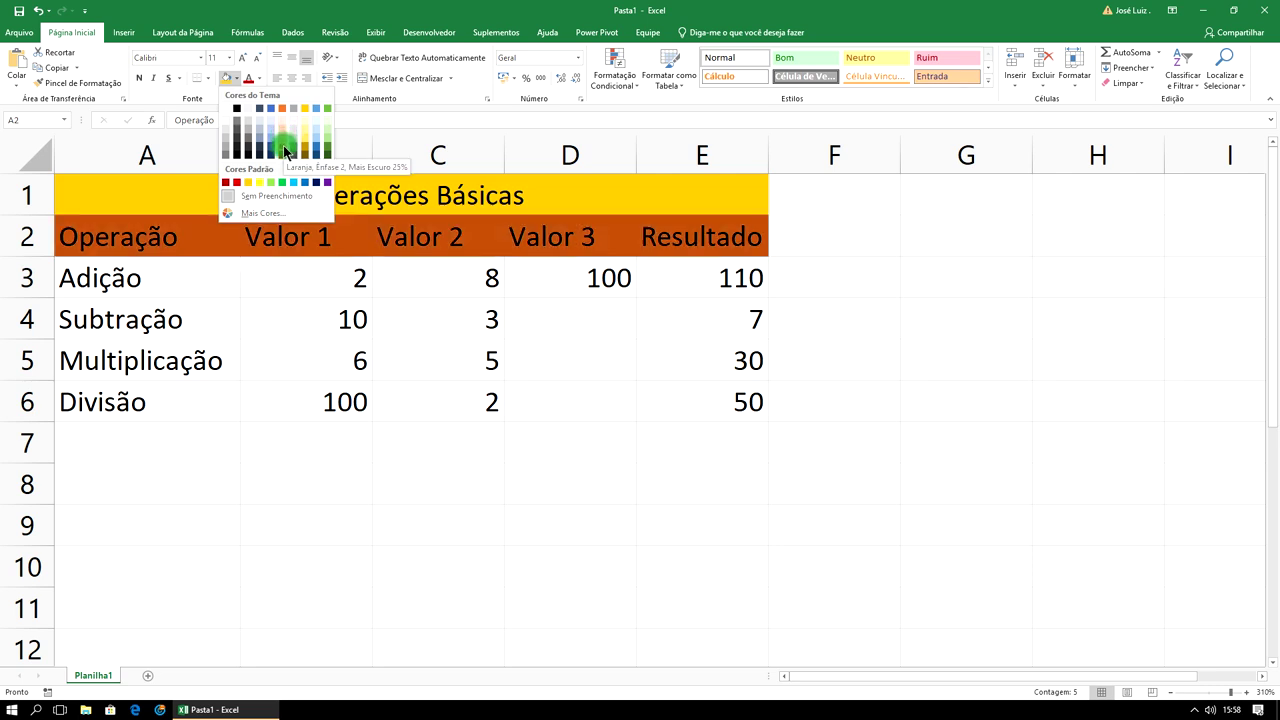
pyautogui.click(283, 109)
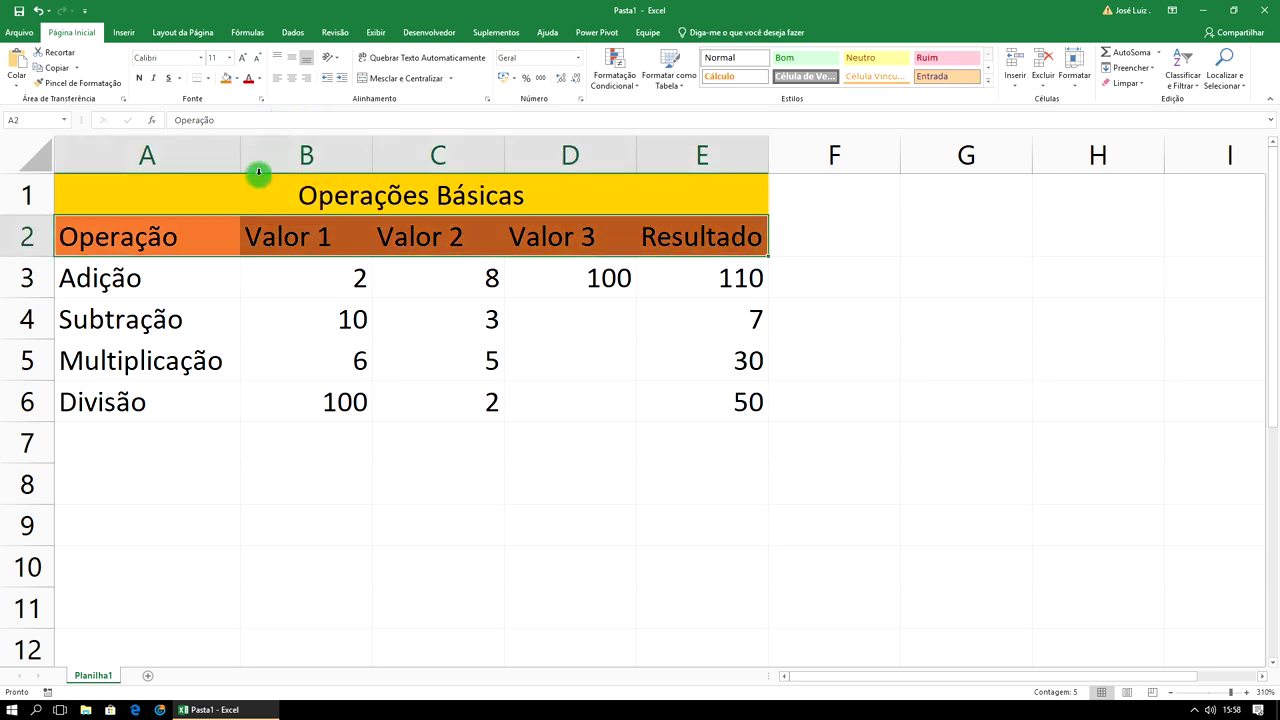
pyautogui.click(172, 275)
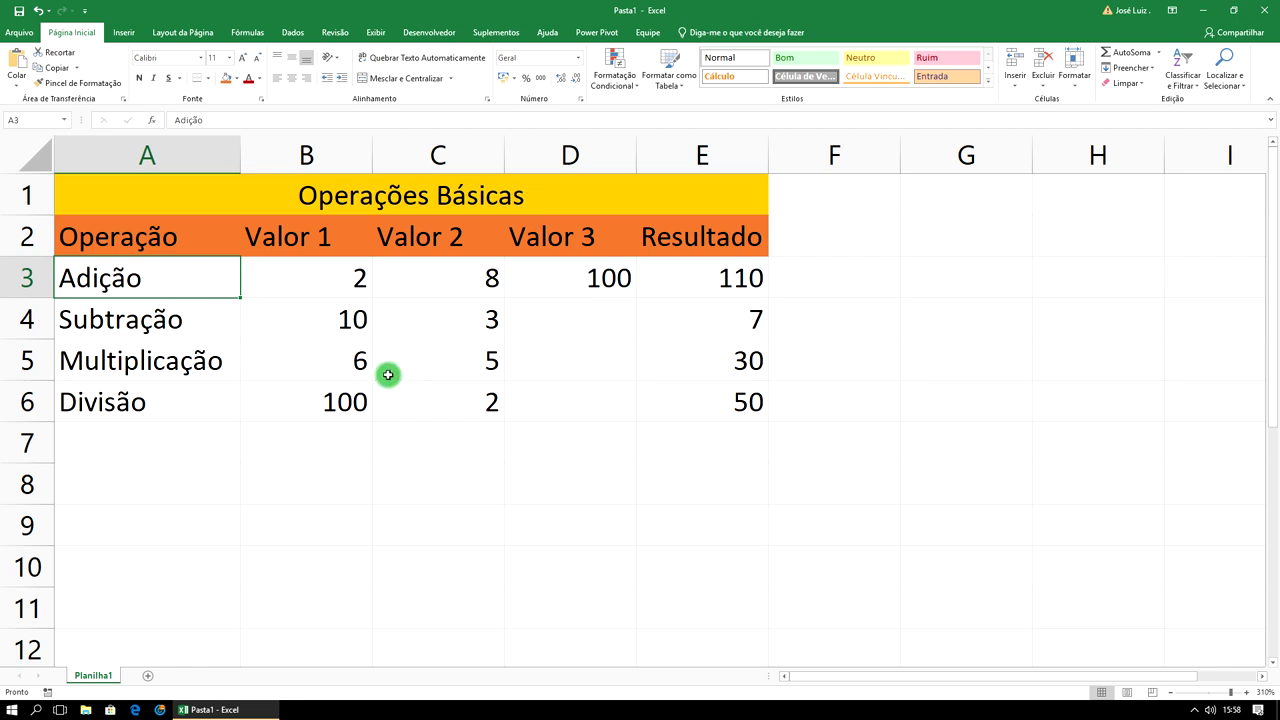
pyautogui.click(659, 238)
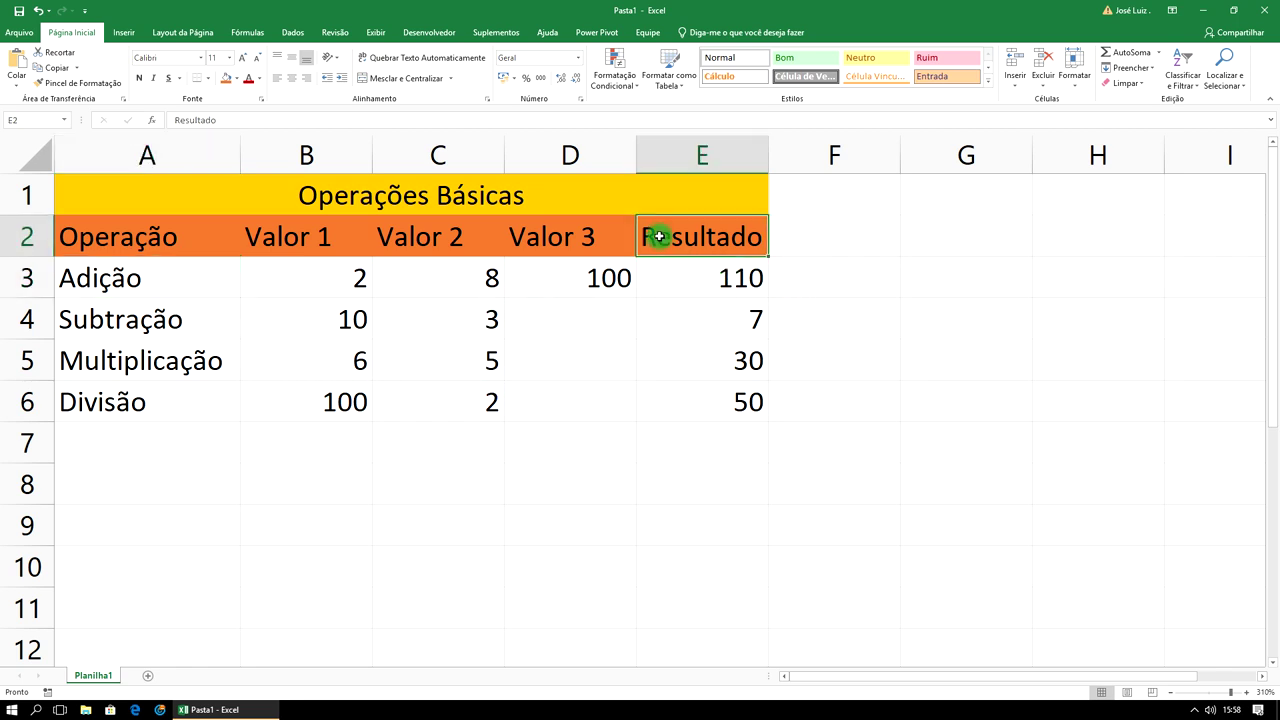
pyautogui.click(30, 40)
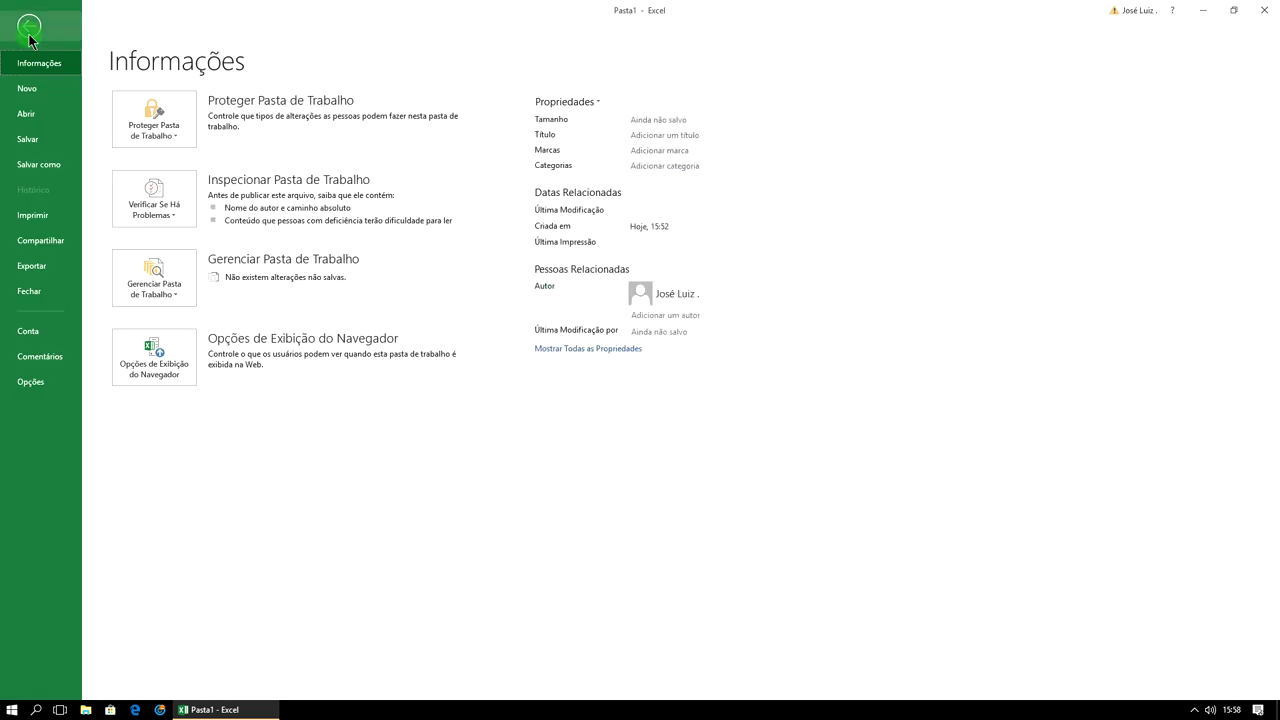
pyautogui.click(36, 216)
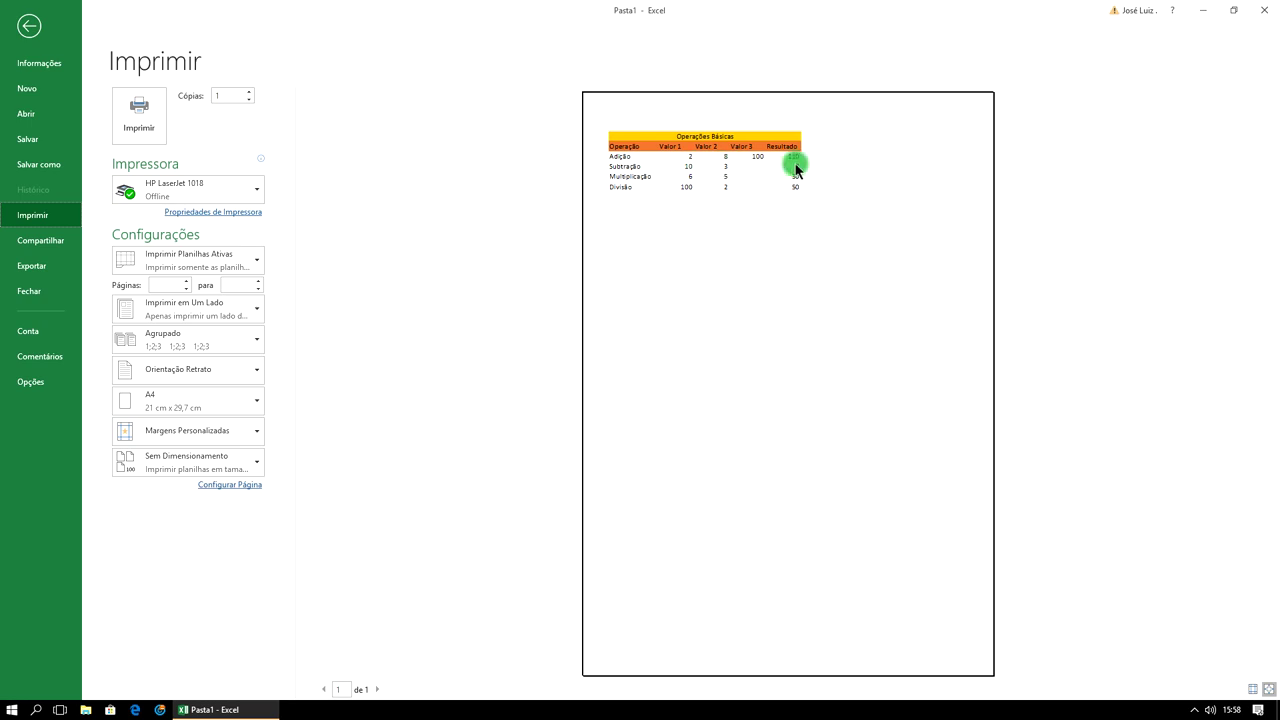
pyautogui.click(28, 26)
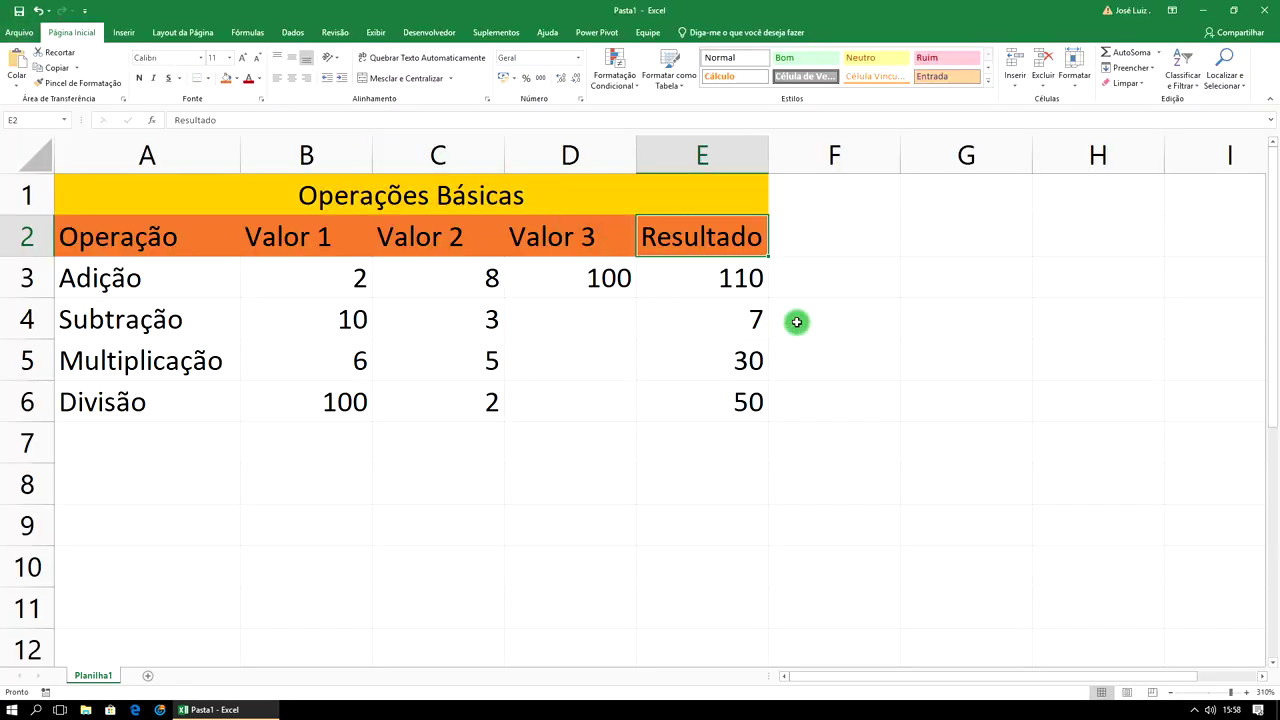
# - Apply All Borders to every cell of the A1:E6 table, then open the File view
pyautogui.moveTo(527, 190); pyautogui.dragTo(557, 396)
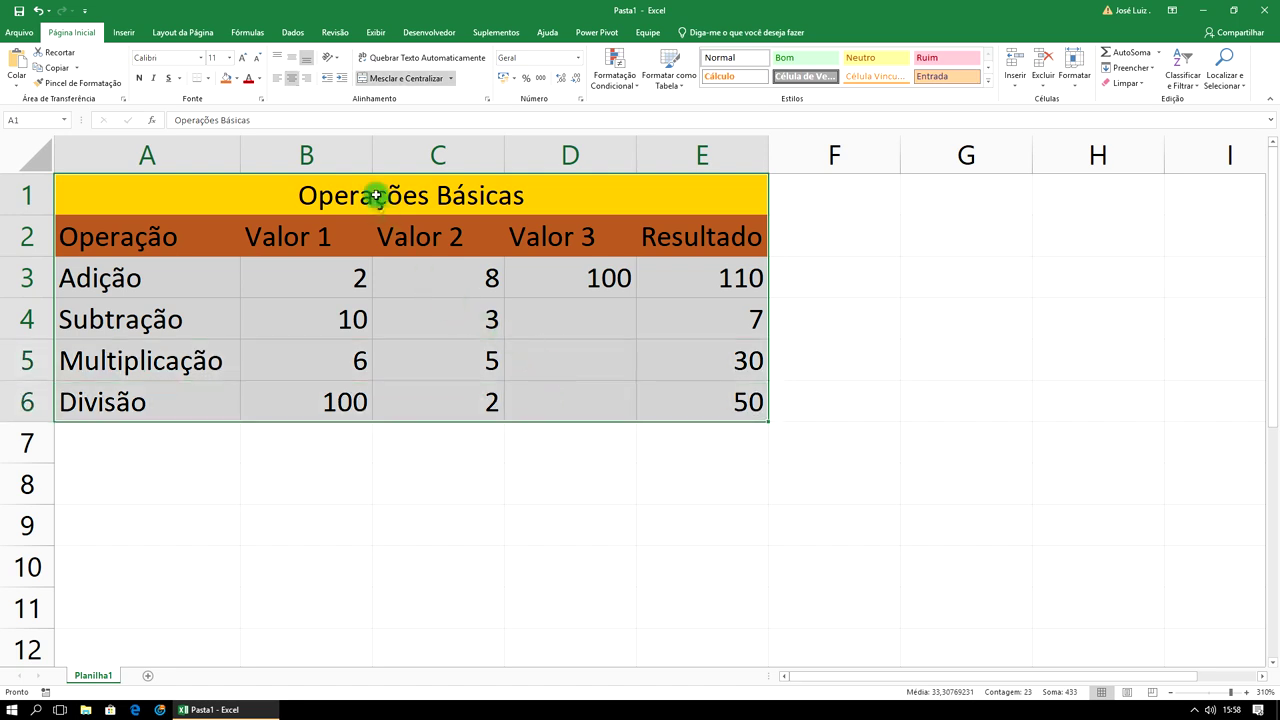
pyautogui.click(208, 80)
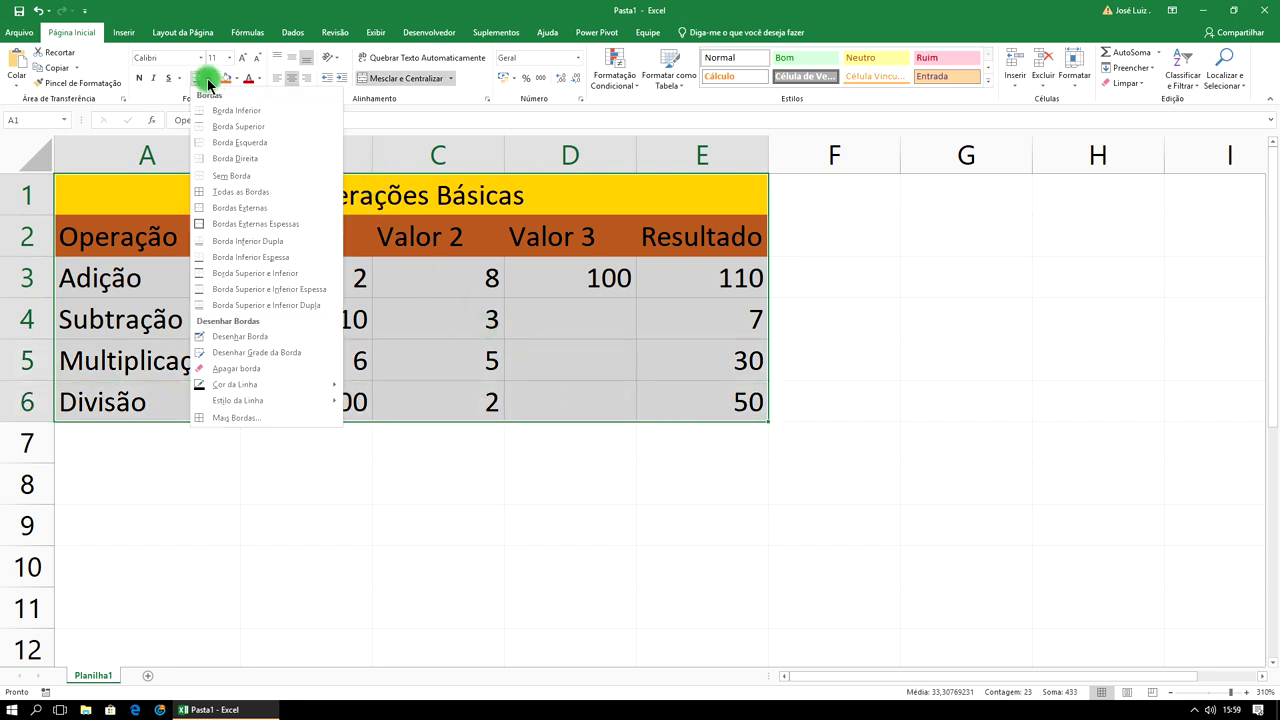
pyautogui.click(229, 192)
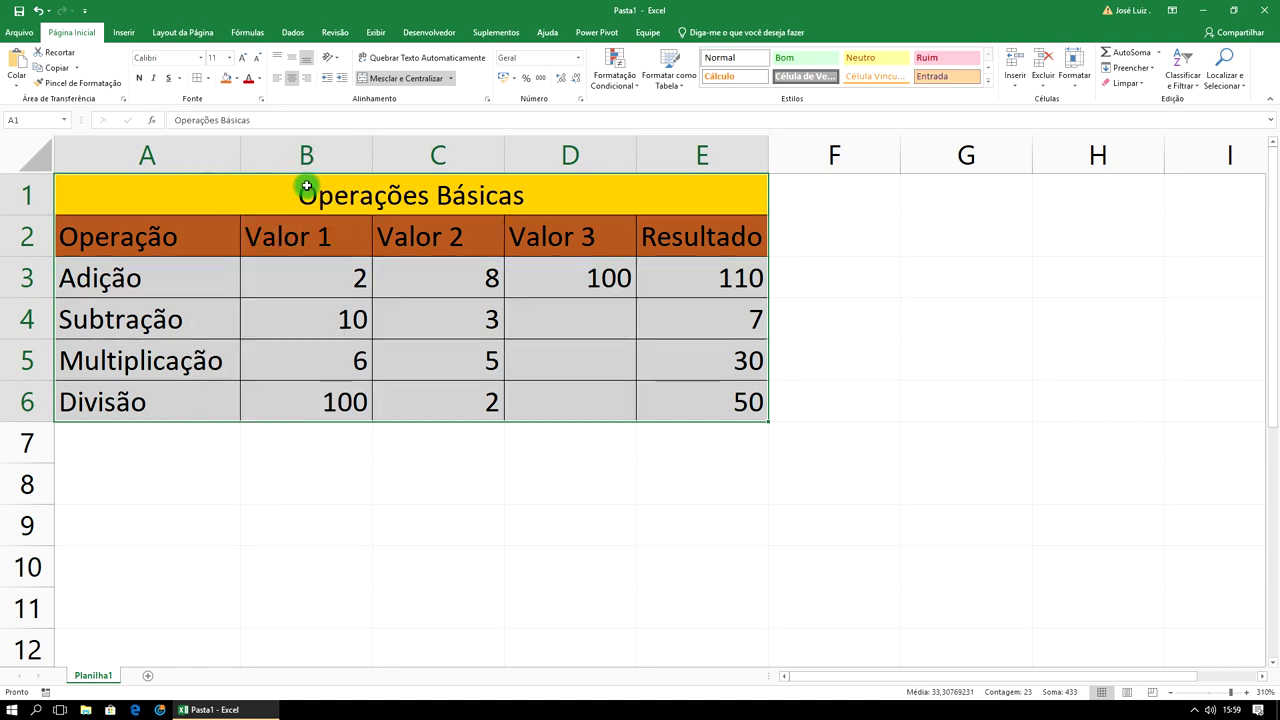
pyautogui.click(22, 34)
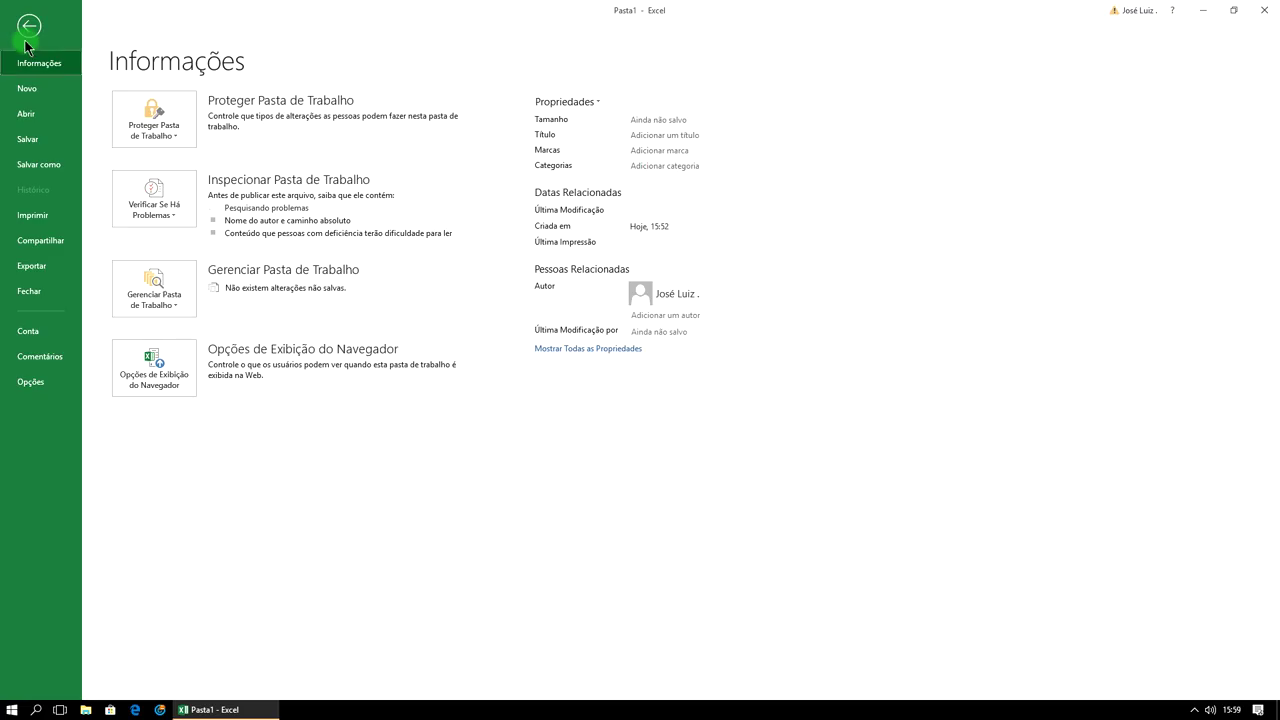
# - Check the bordered table in Print preview and return to the worksheet
pyautogui.click(30, 215)
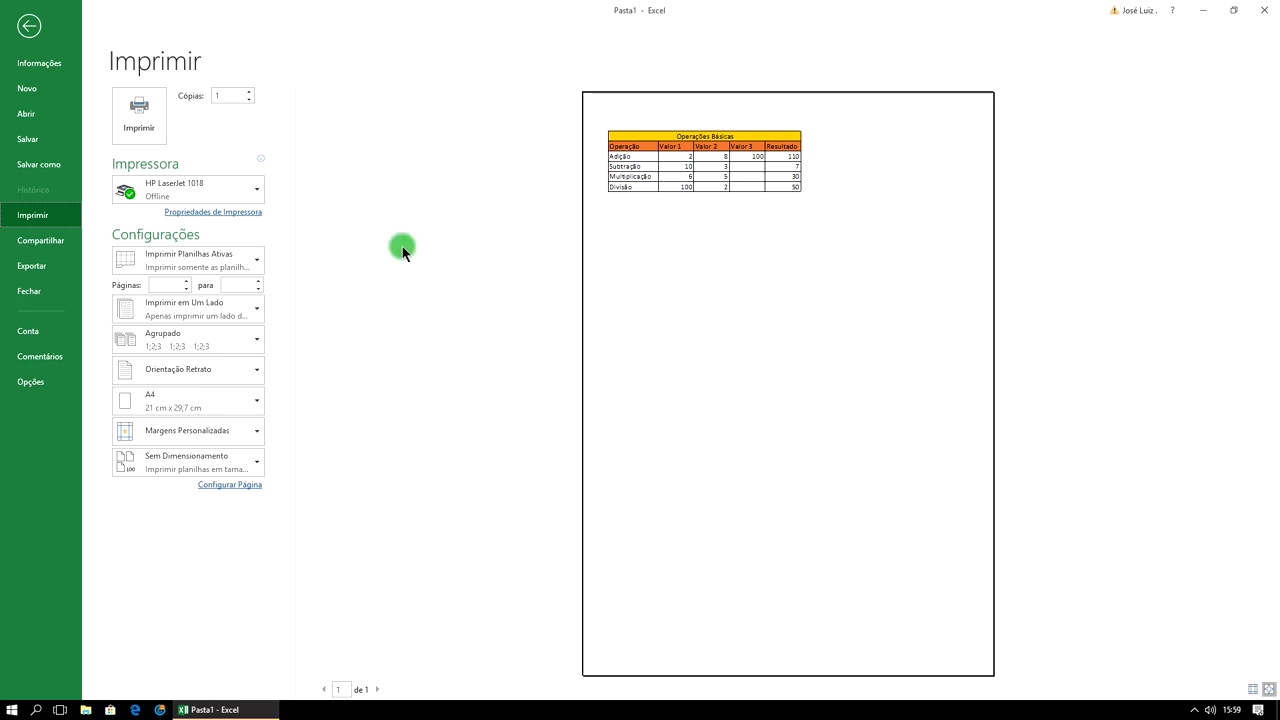
pyautogui.click(28, 28)
pyautogui.click(941, 331)
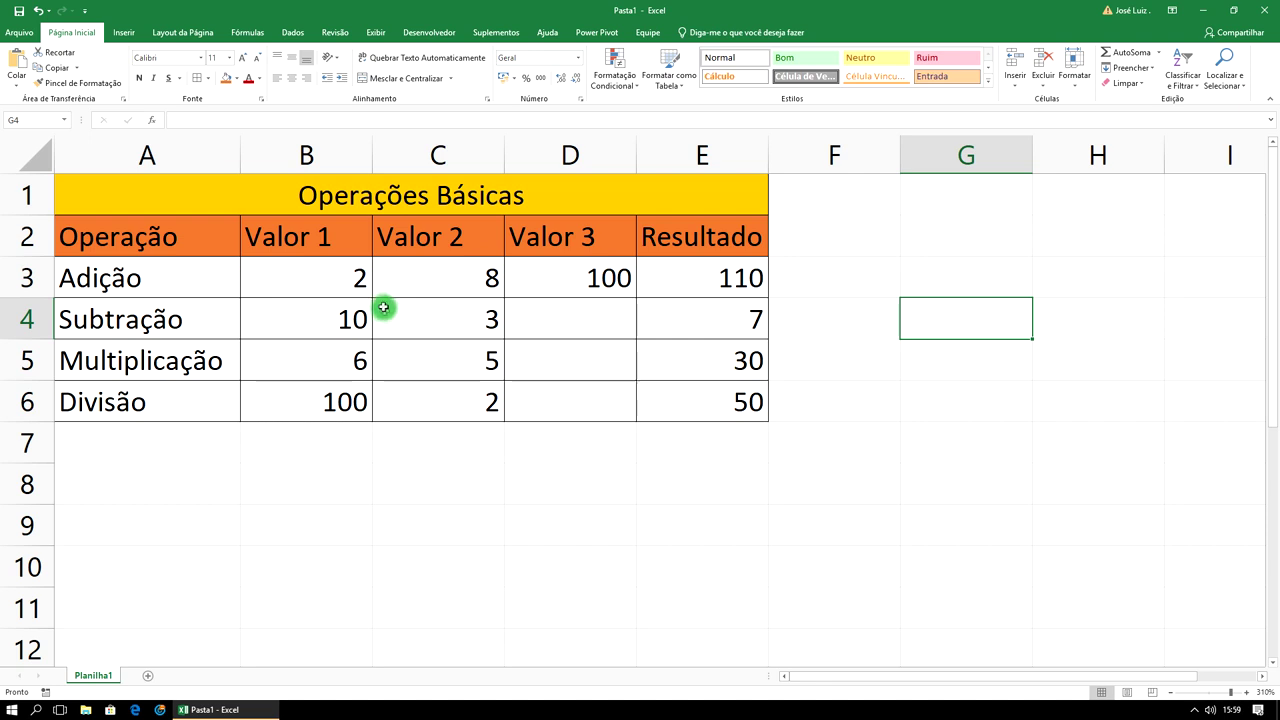
pyautogui.click(737, 277)
pyautogui.click(745, 315)
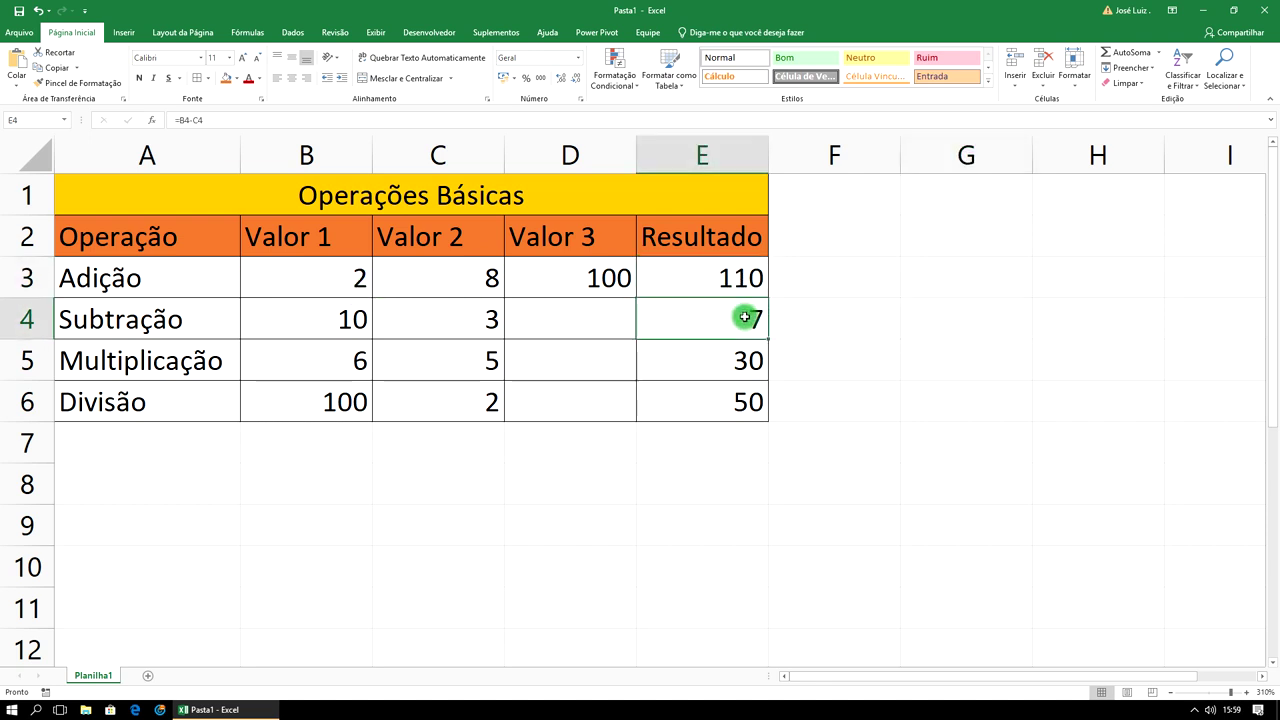
pyautogui.click(746, 362)
pyautogui.click(746, 400)
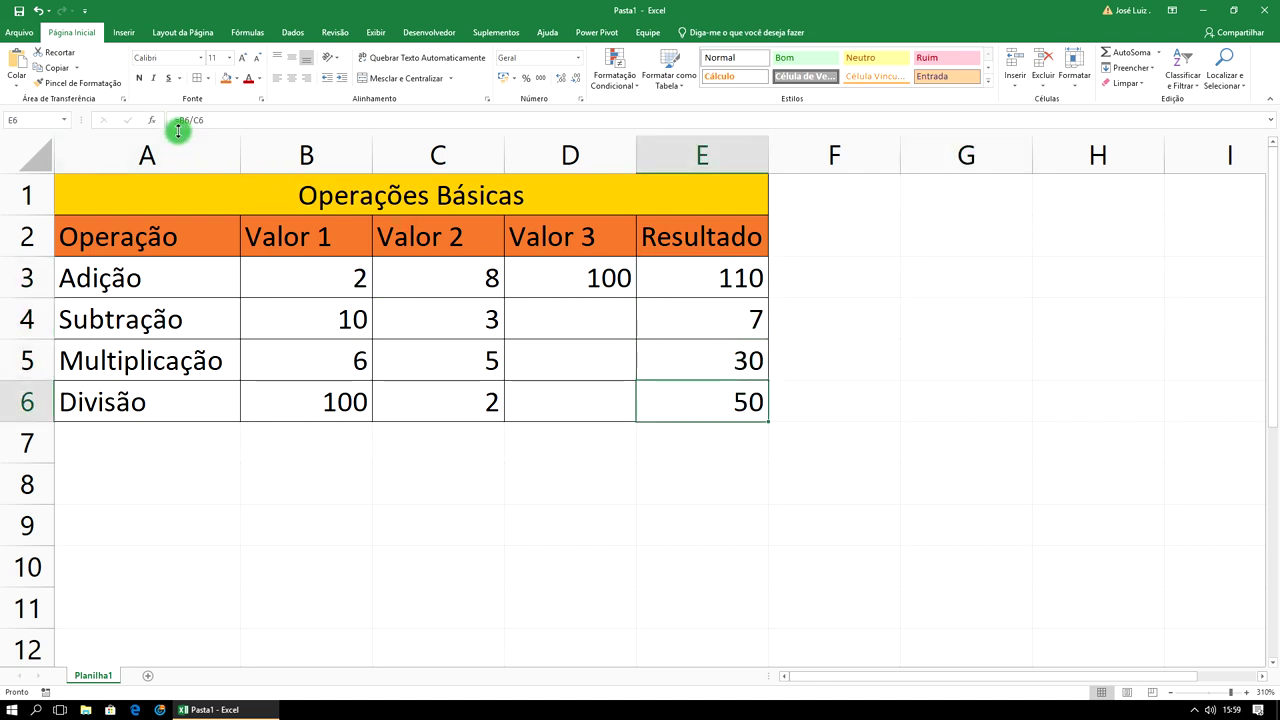
pyautogui.click(329, 271)
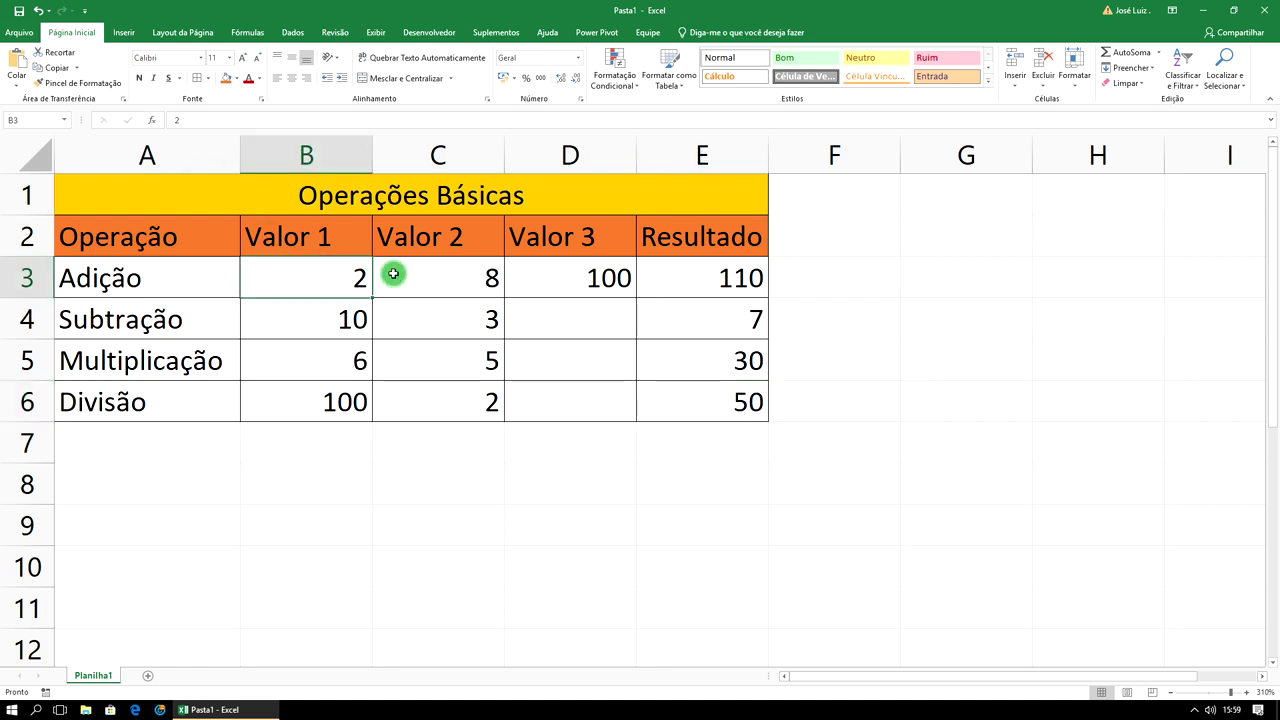
pyautogui.click(708, 288)
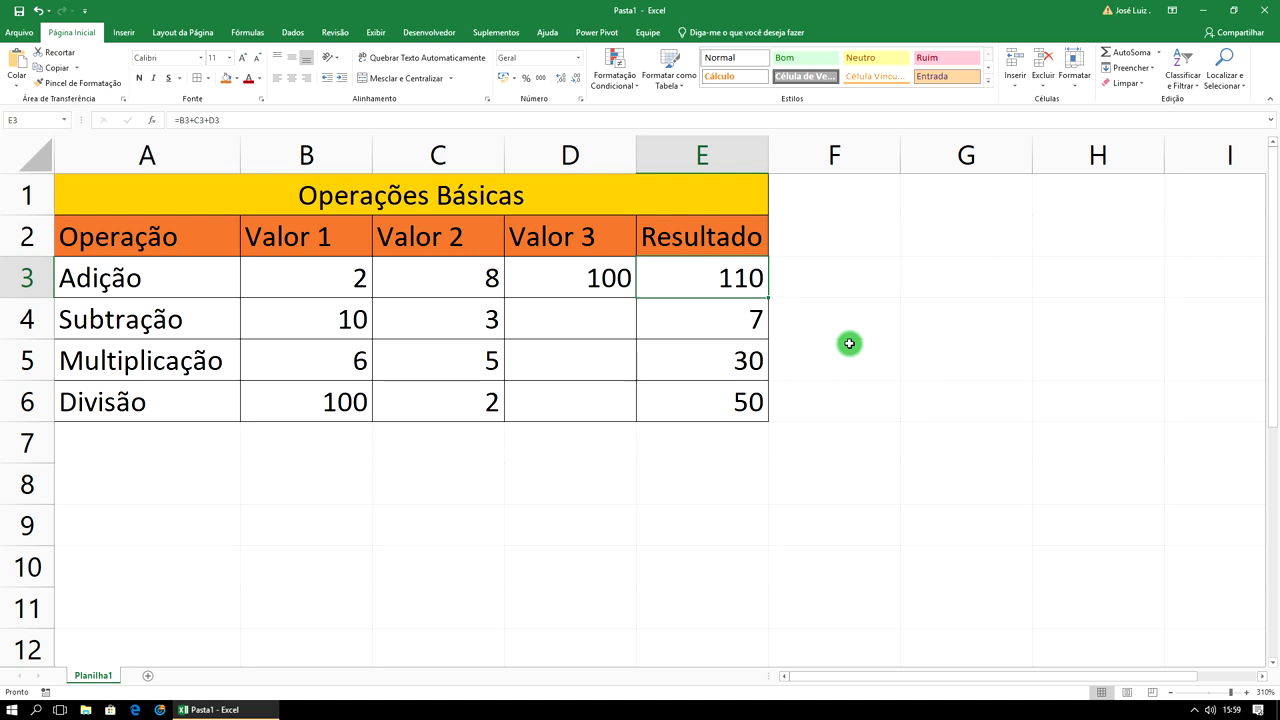
# - Rename the Planilha1 sheet to 'Formulas Básicas'
pyautogui.rightClick(103, 685)
pyautogui.click(155, 553)
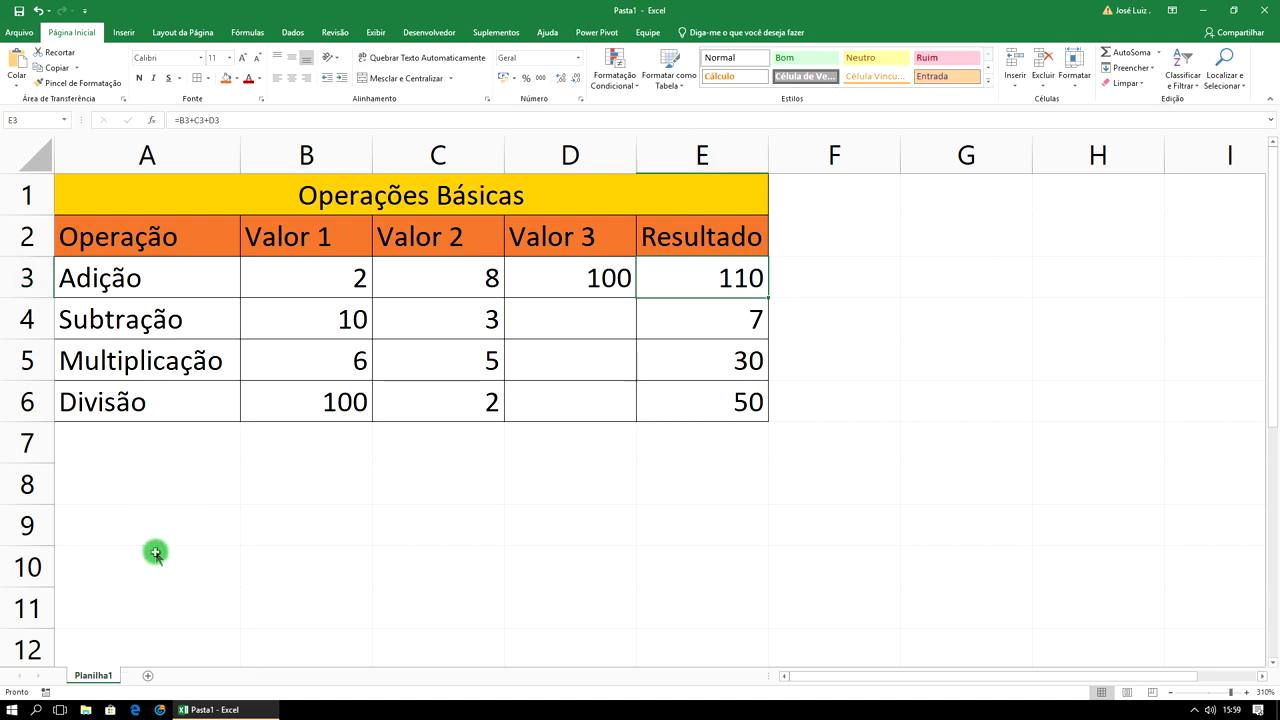
pyautogui.write('Formulas Básicas')
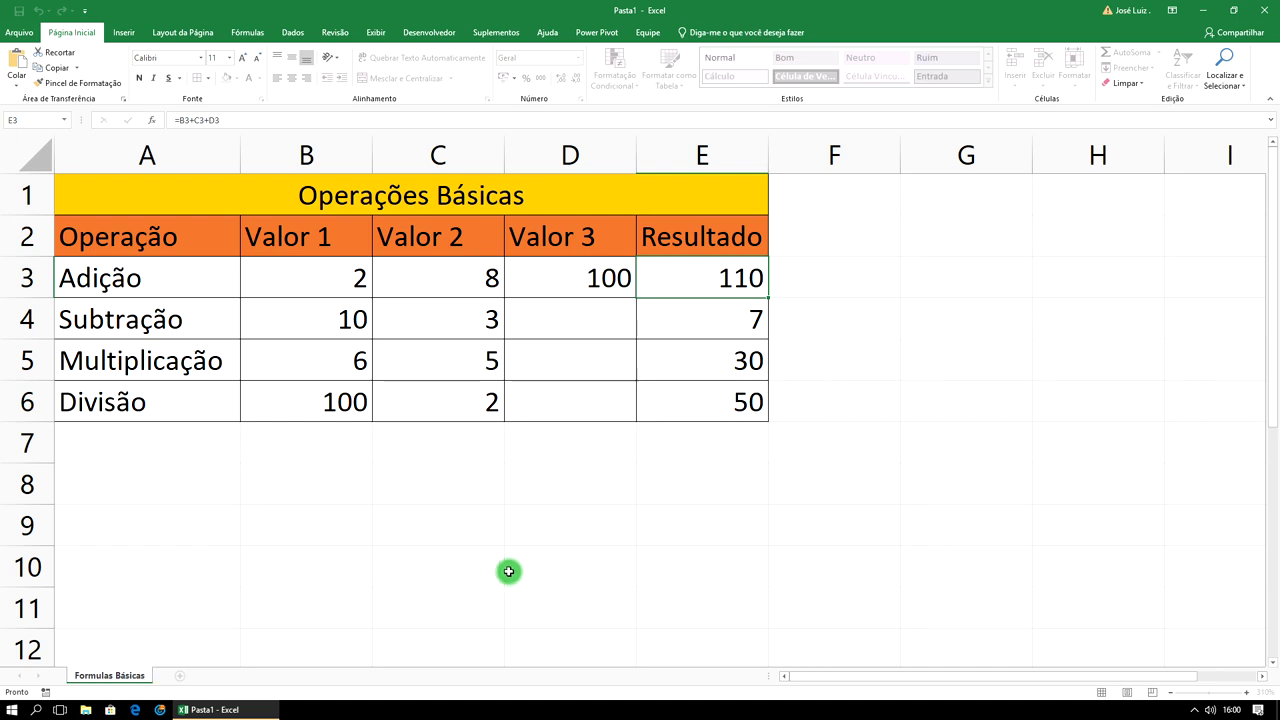
pyautogui.click(351, 517)
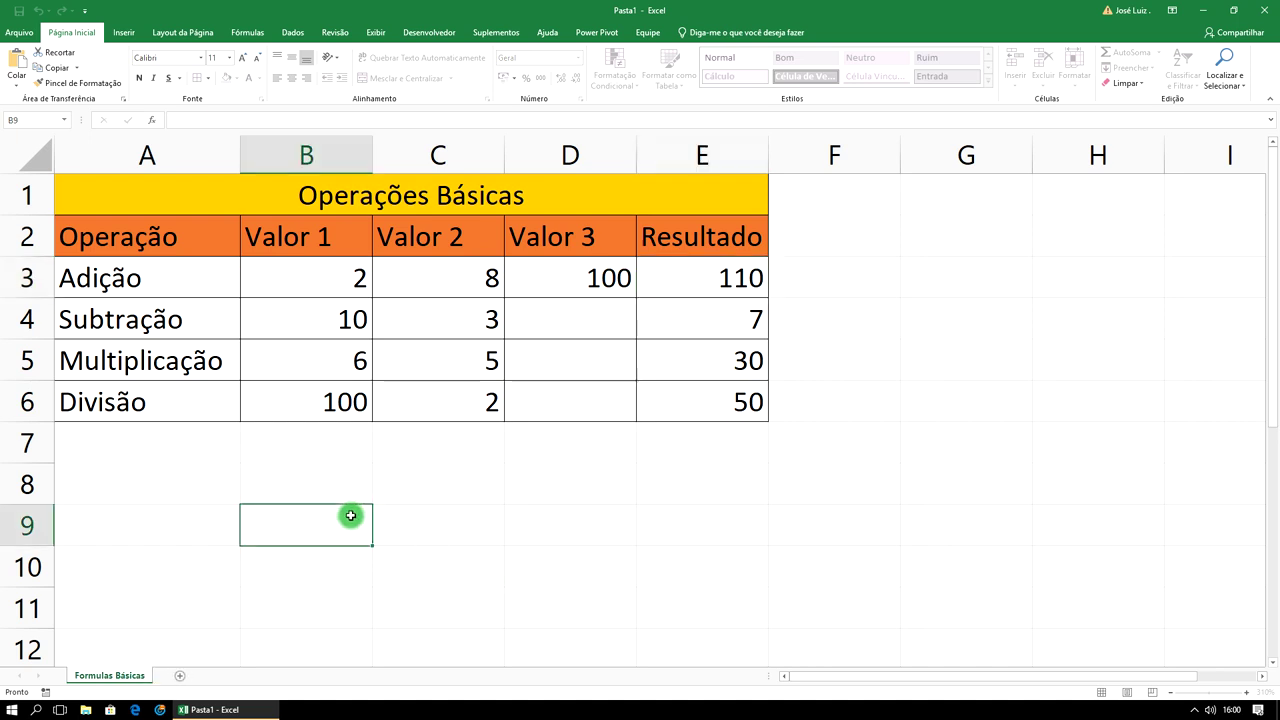
# - Give the Formulas Básicas sheet tab a blue colour
pyautogui.rightClick(133, 678)
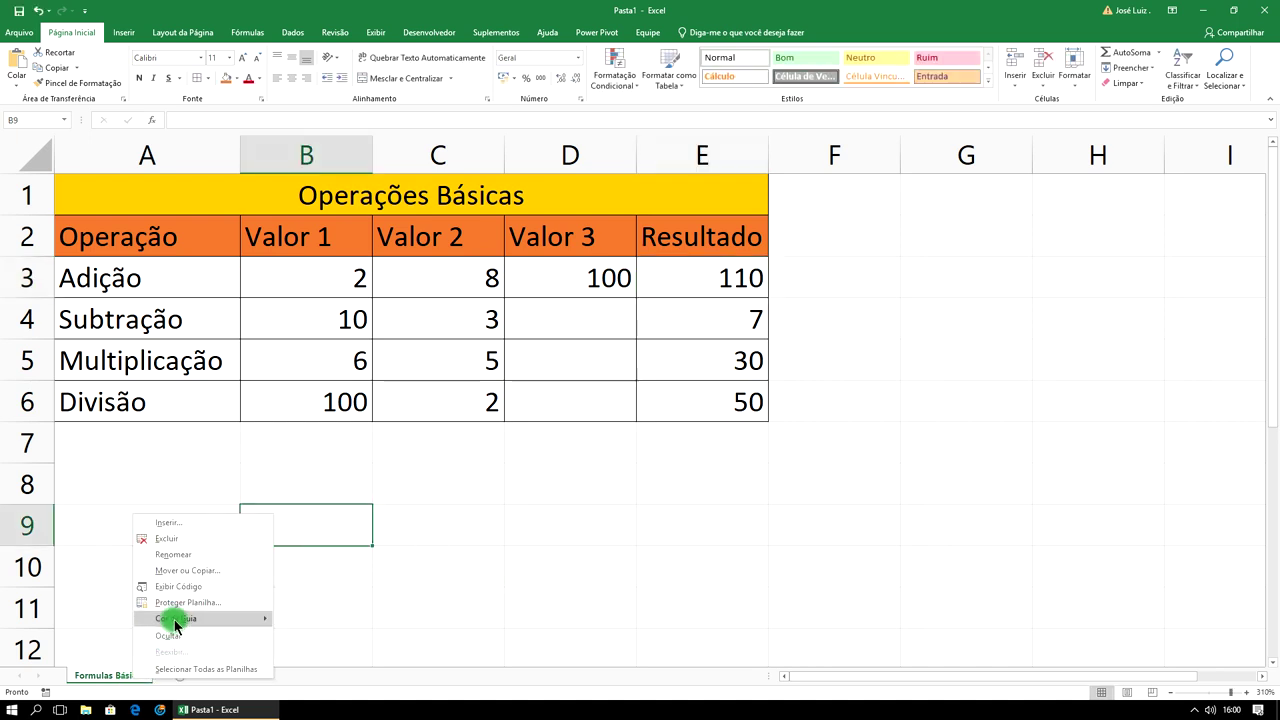
pyautogui.moveTo(176, 618)
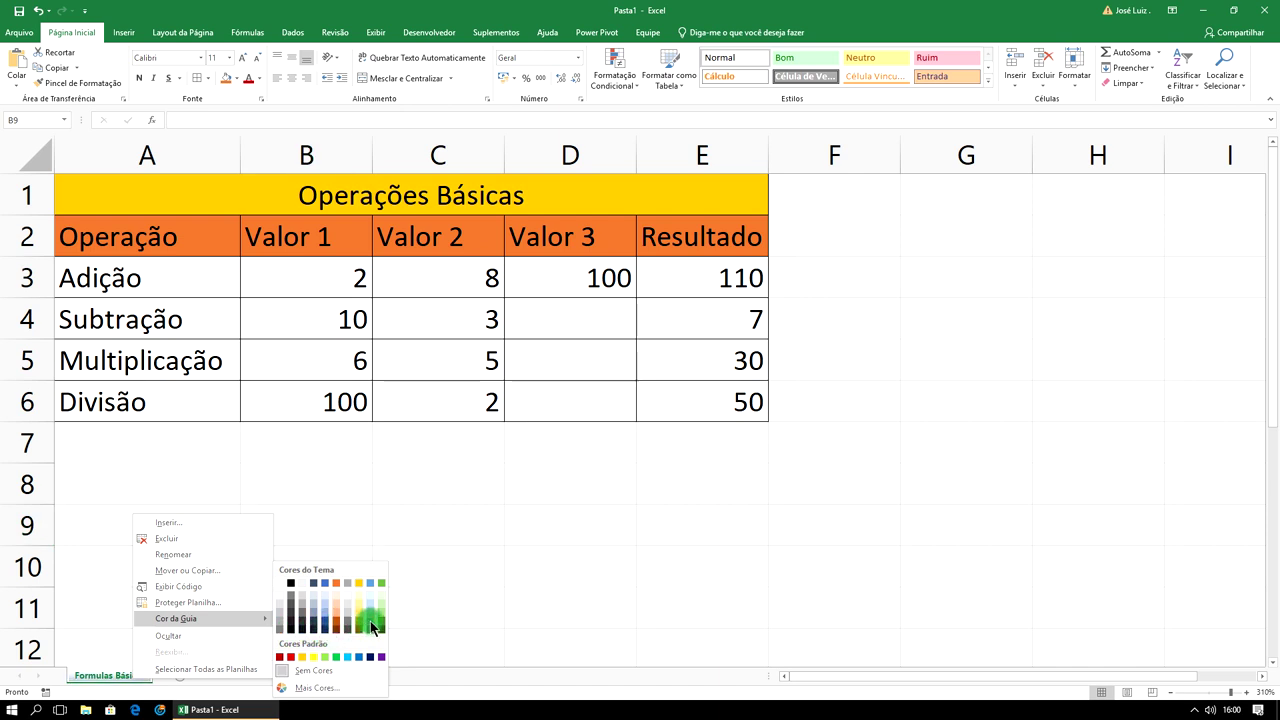
pyautogui.click(372, 627)
pyautogui.click(308, 612)
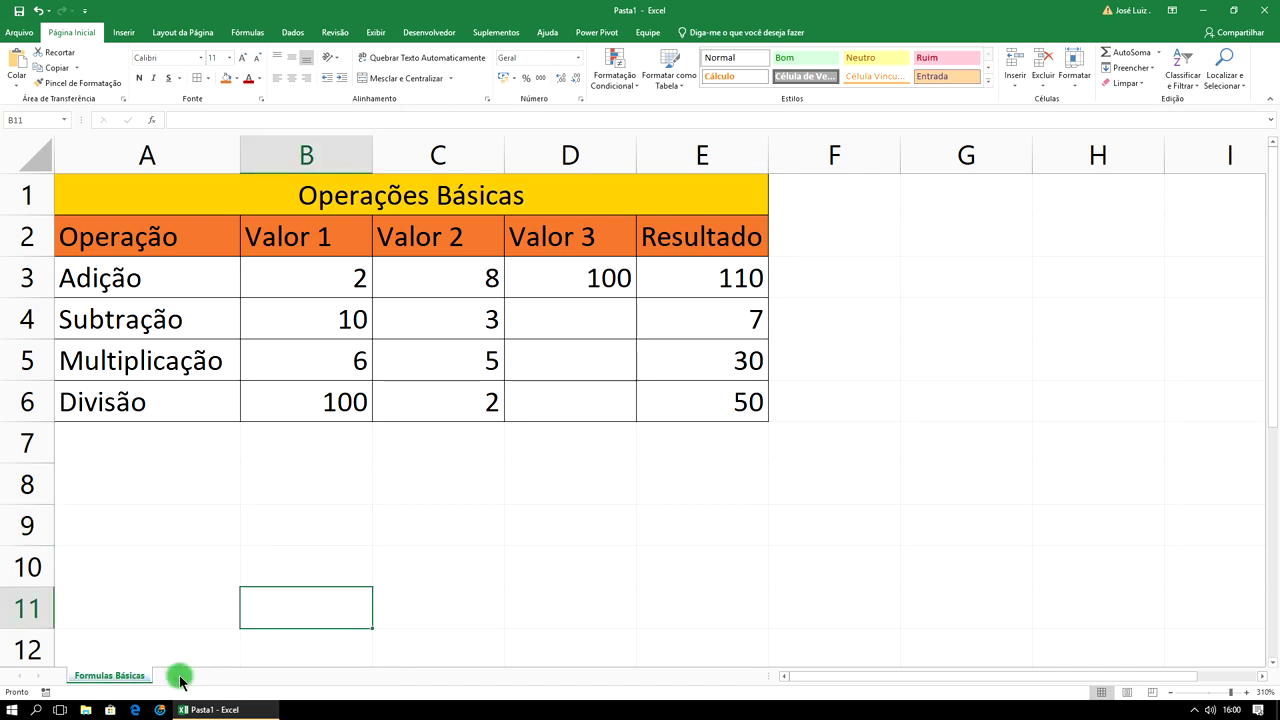
# - Add a blank second sheet, Planilha2, and switch back to Formulas Básicas
pyautogui.click(180, 677)
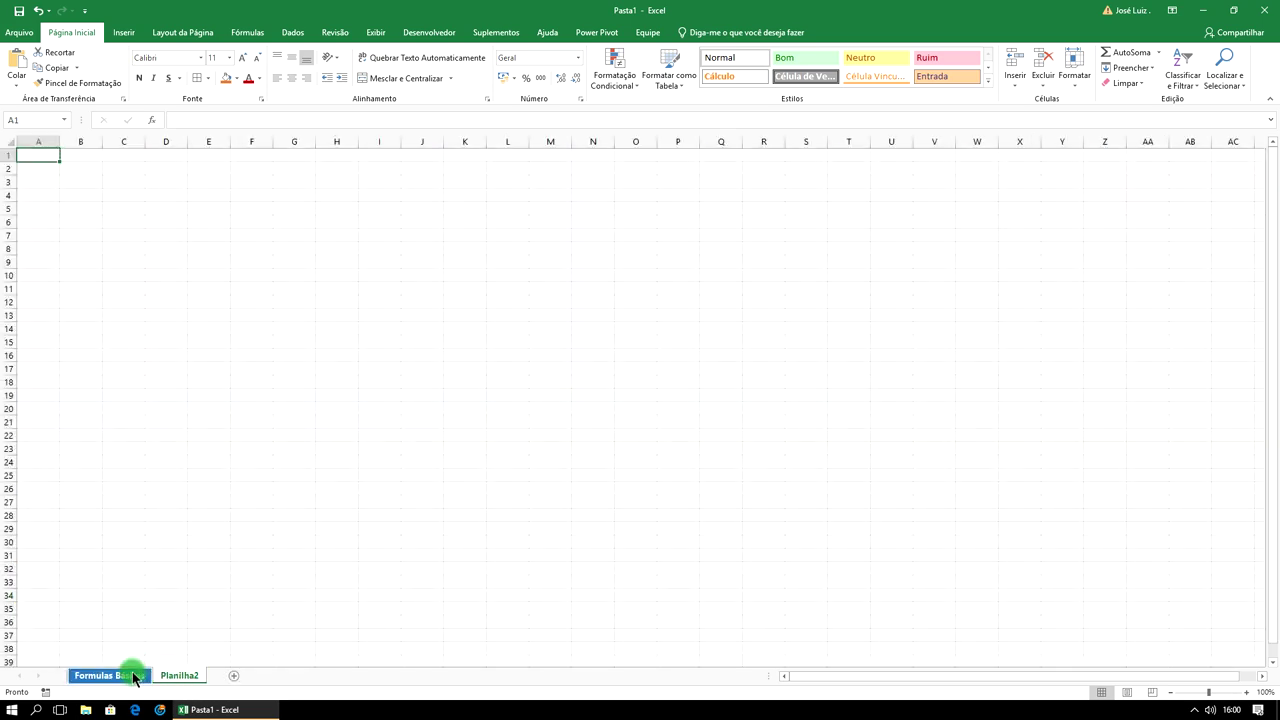
pyautogui.click(134, 678)
pyautogui.click(338, 572)
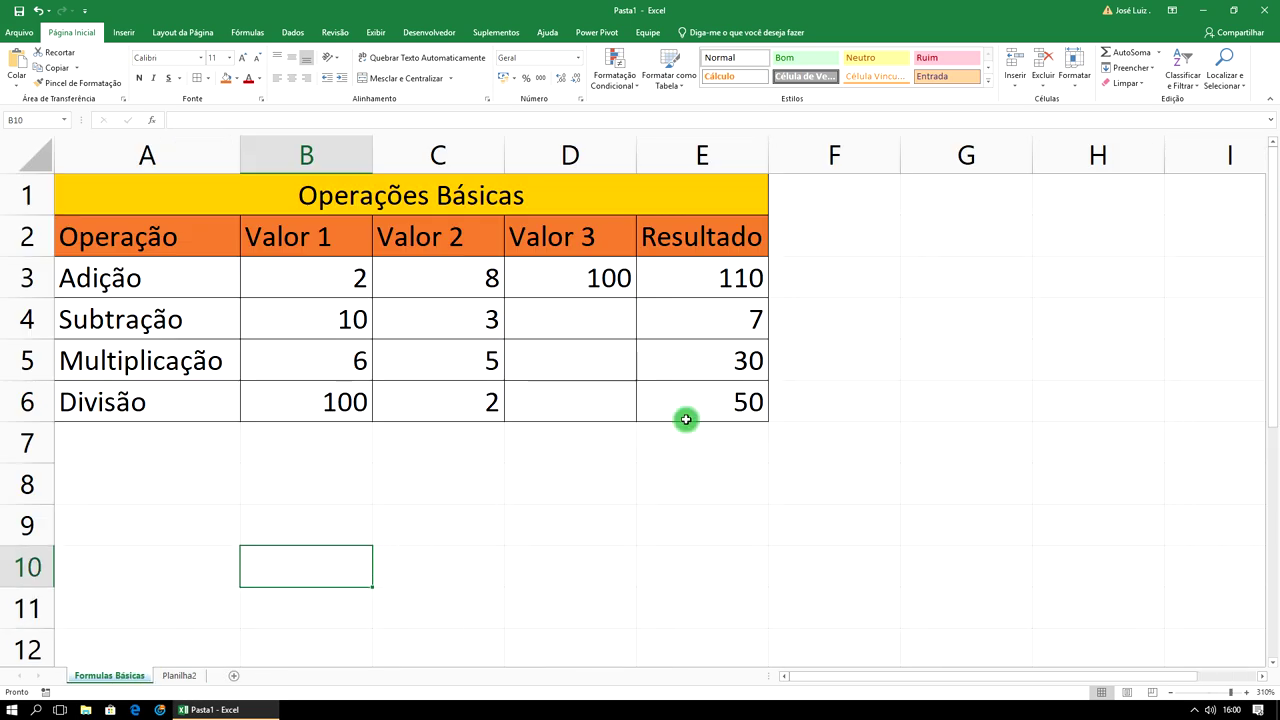